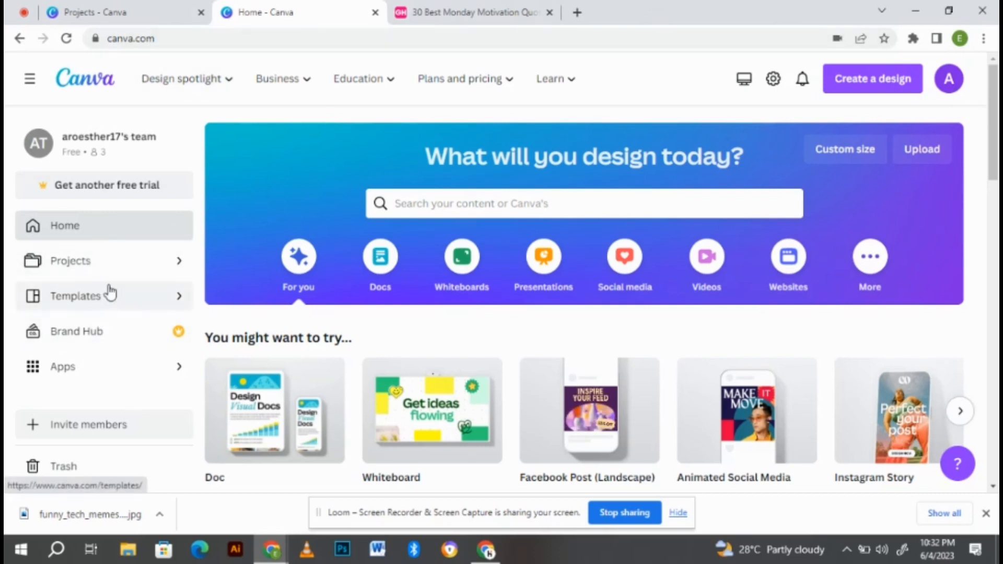
Open the template library and look through the Business and Social Media template categories
click(135, 308)
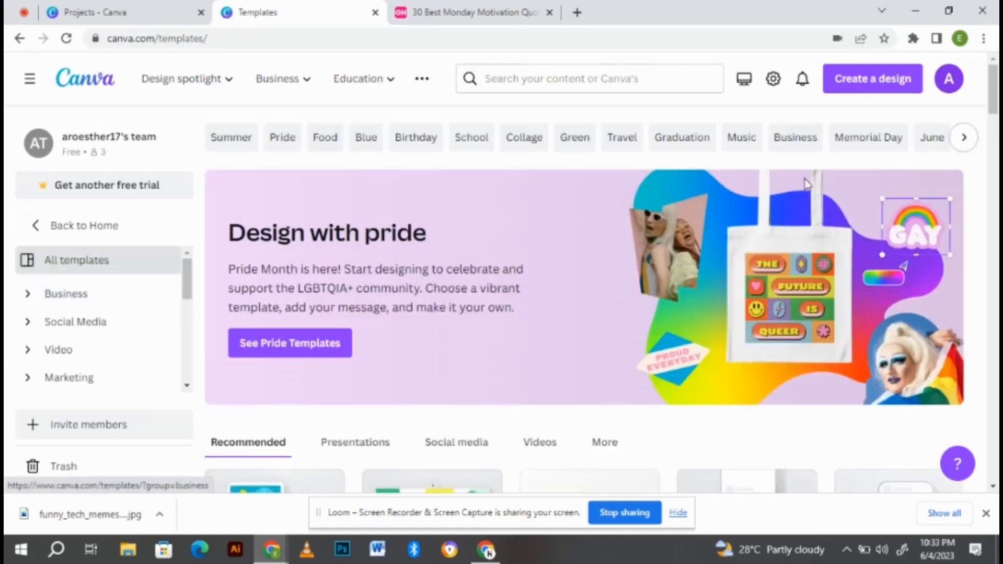
drag(996, 104, 996, 133)
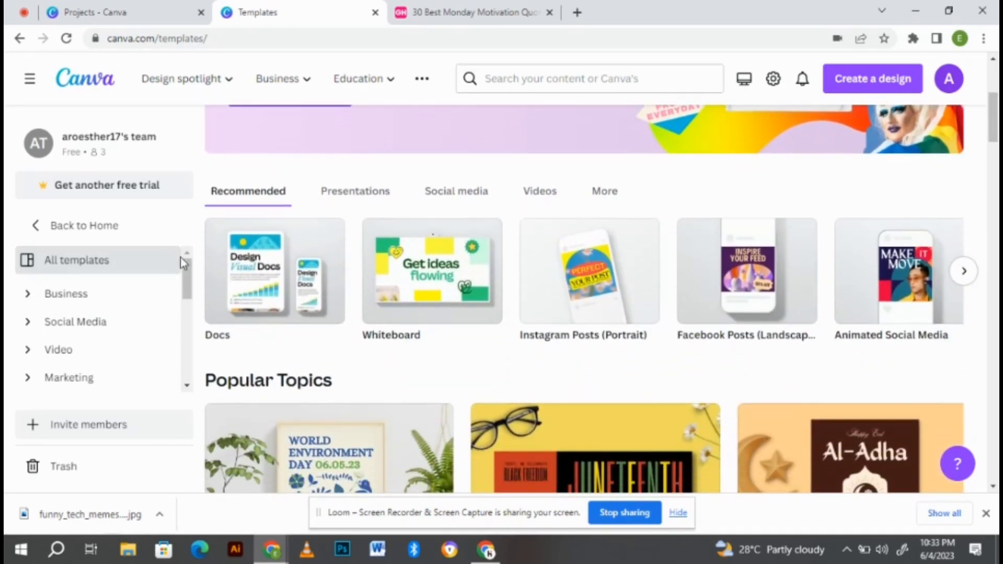
mouse_move(186, 274)
mouse_down()
mouse_move(186, 334)
mouse_move(194, 268)
mouse_up()
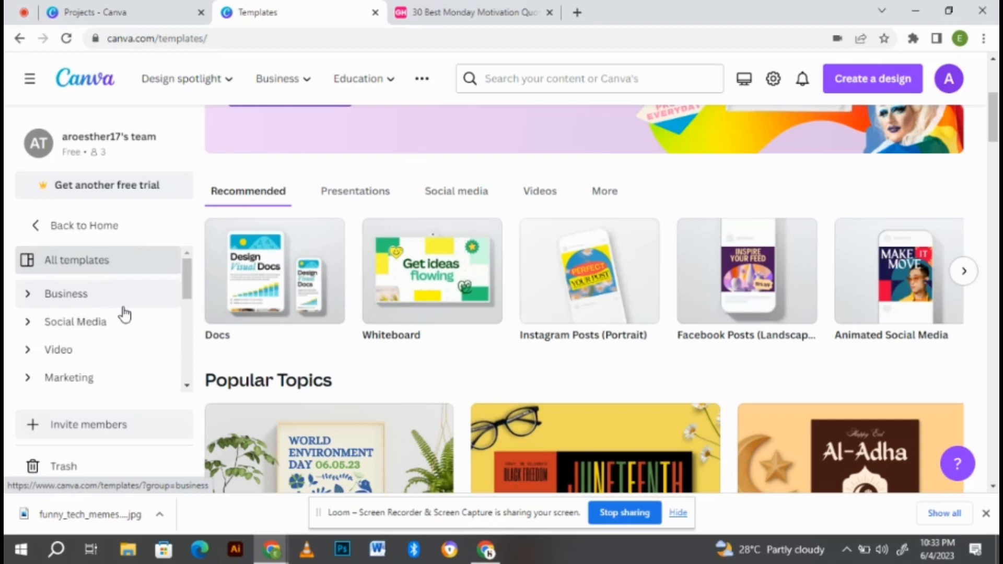
click(29, 294)
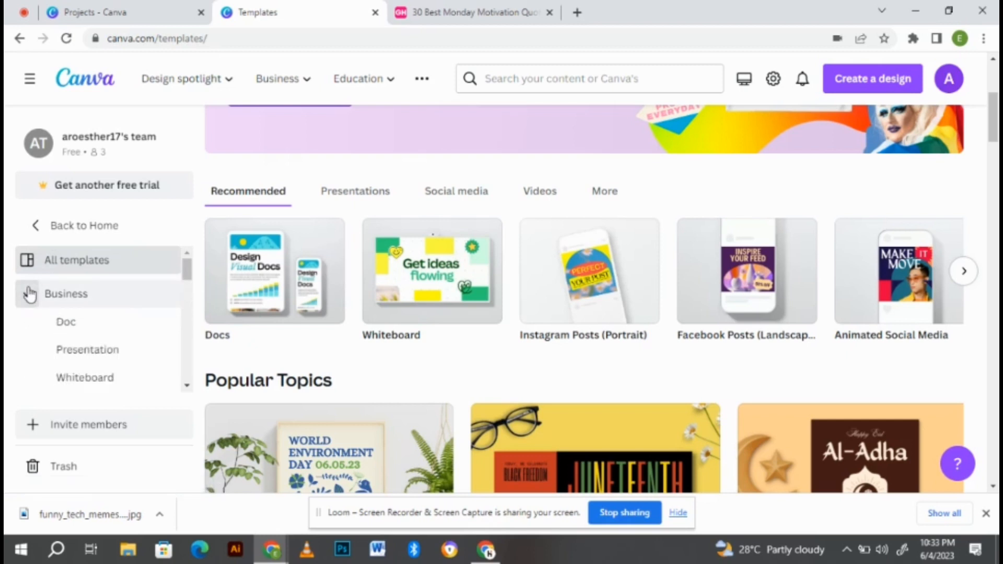
drag(190, 275, 192, 335)
click(32, 270)
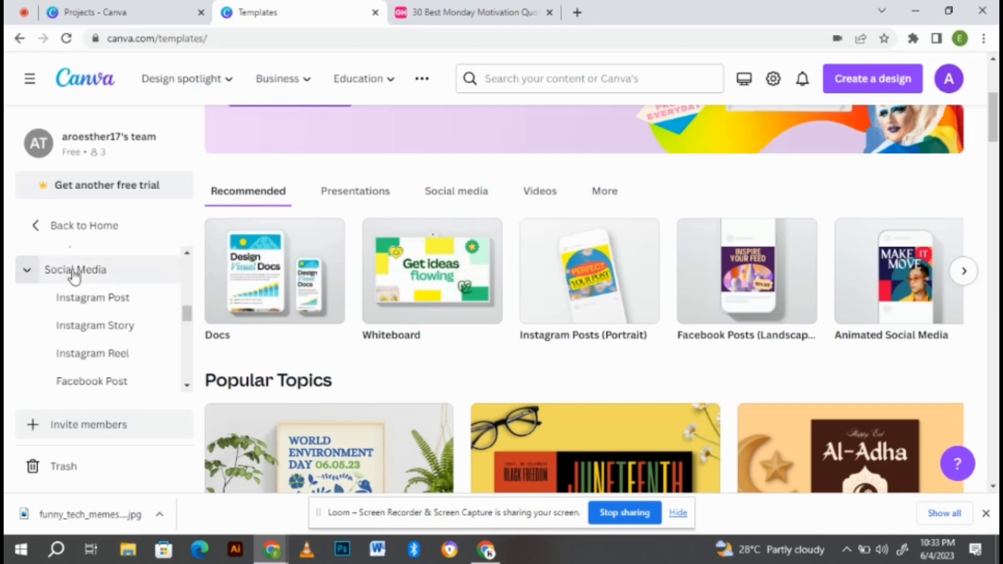
mouse_move(186, 313)
mouse_down()
mouse_move(187, 364)
mouse_move(192, 305)
mouse_up()
click(33, 261)
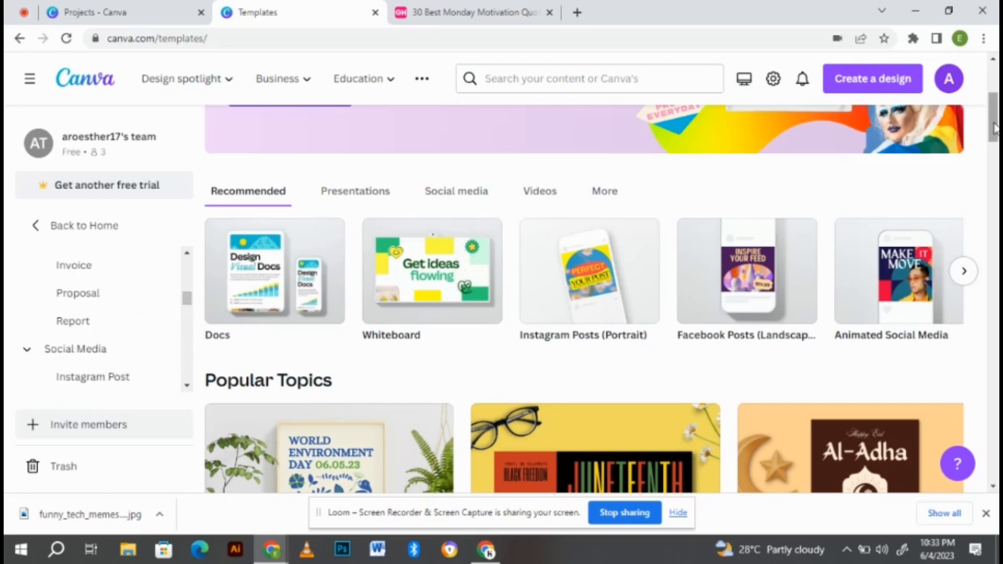
drag(995, 130, 996, 99)
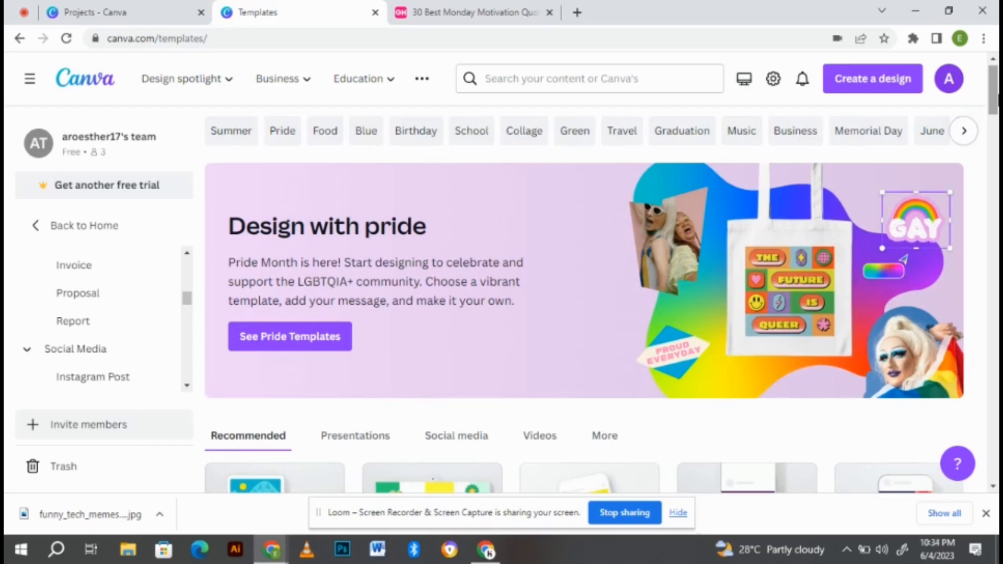
mouse_move(997, 99)
mouse_down()
mouse_move(992, 377)
mouse_move(997, 113)
mouse_up()
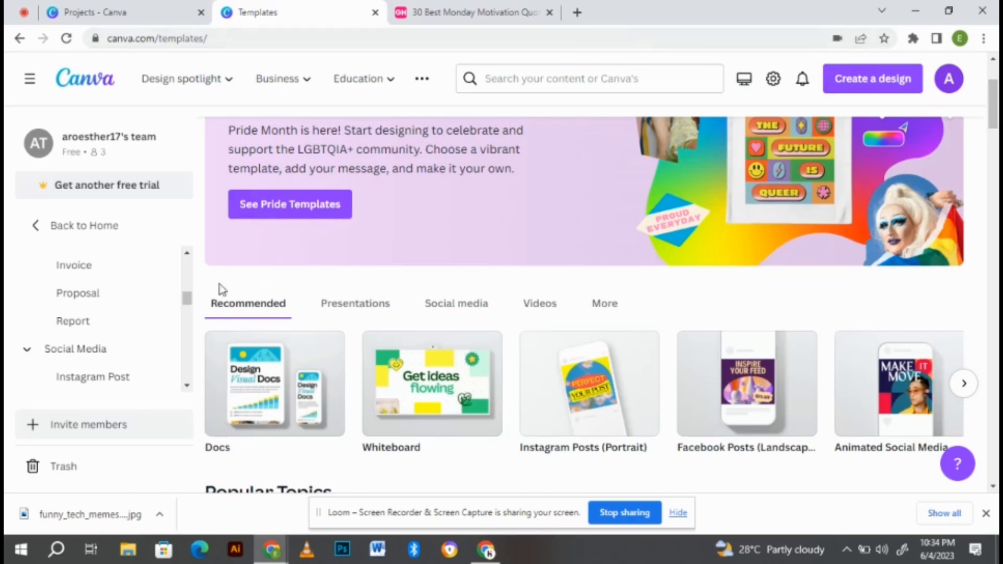
mouse_move(188, 303)
mouse_down()
mouse_move(189, 269)
mouse_move(190, 312)
mouse_up()
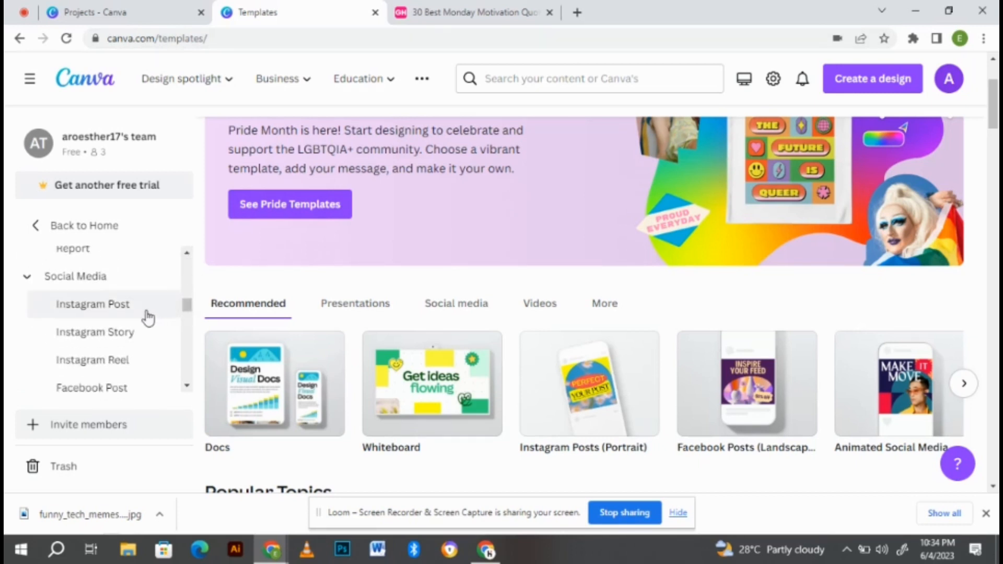
scroll(187, 307, down, 1)
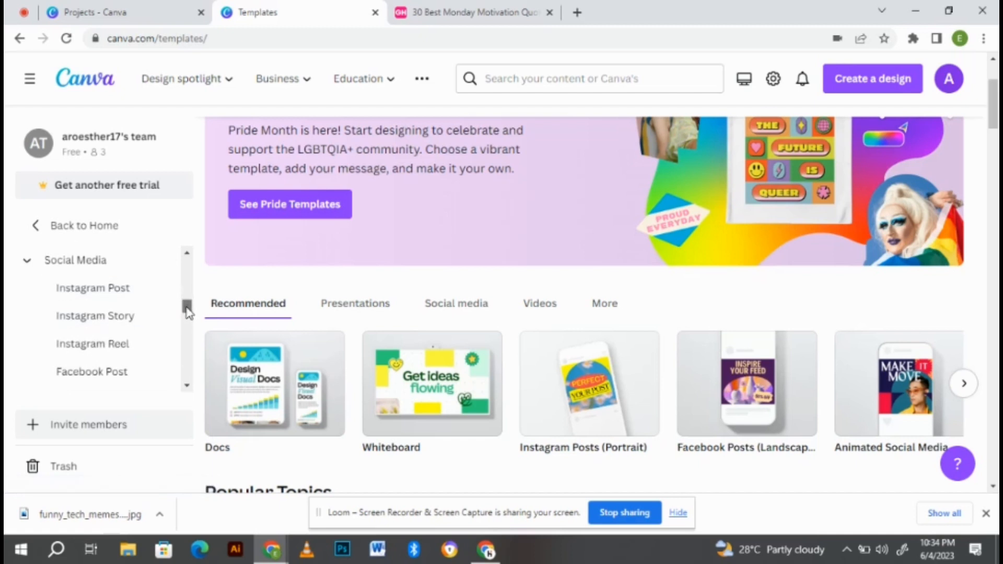
click(522, 73)
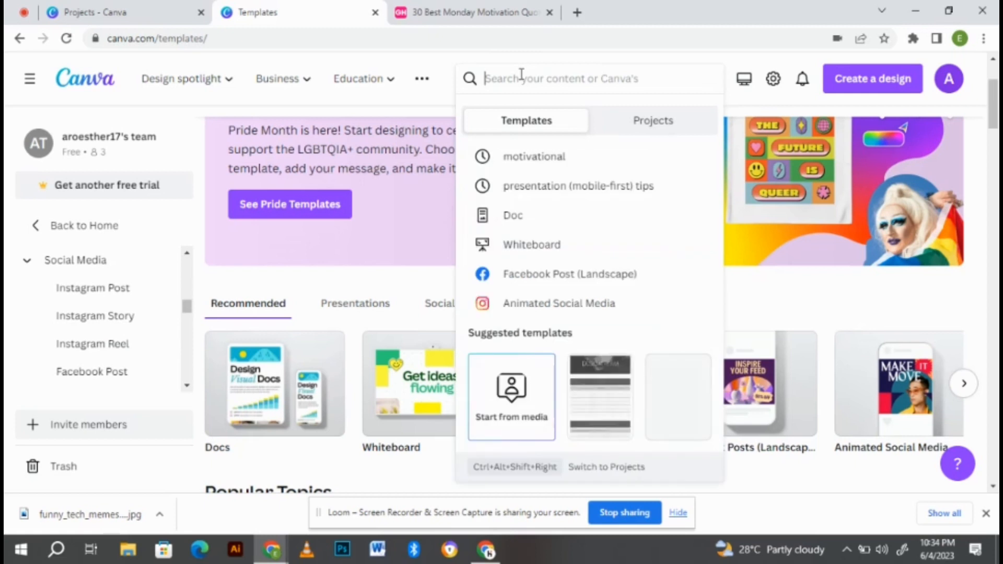
text(ins)
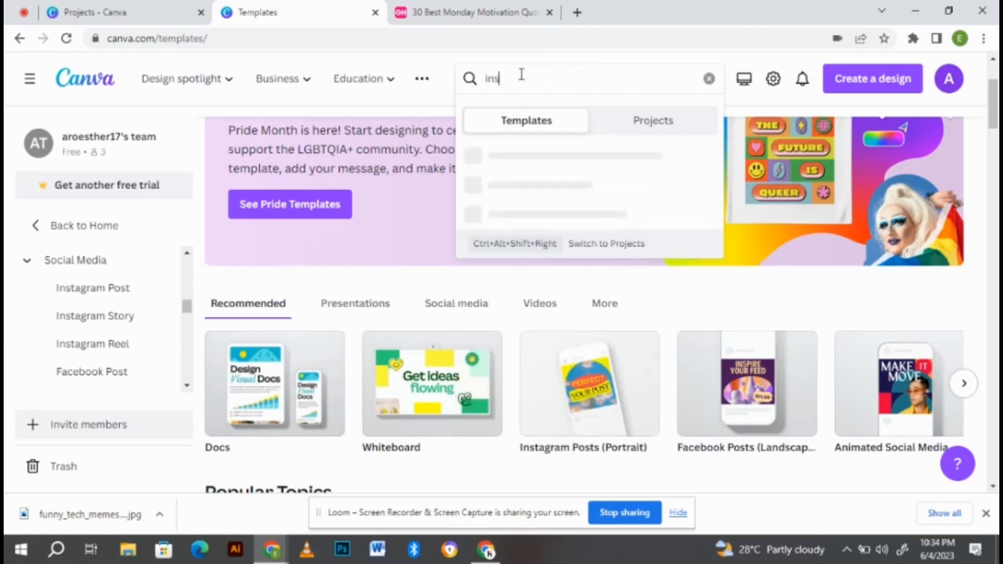
key(BackSpace)
key(BackSpace)
key(BackSpace)
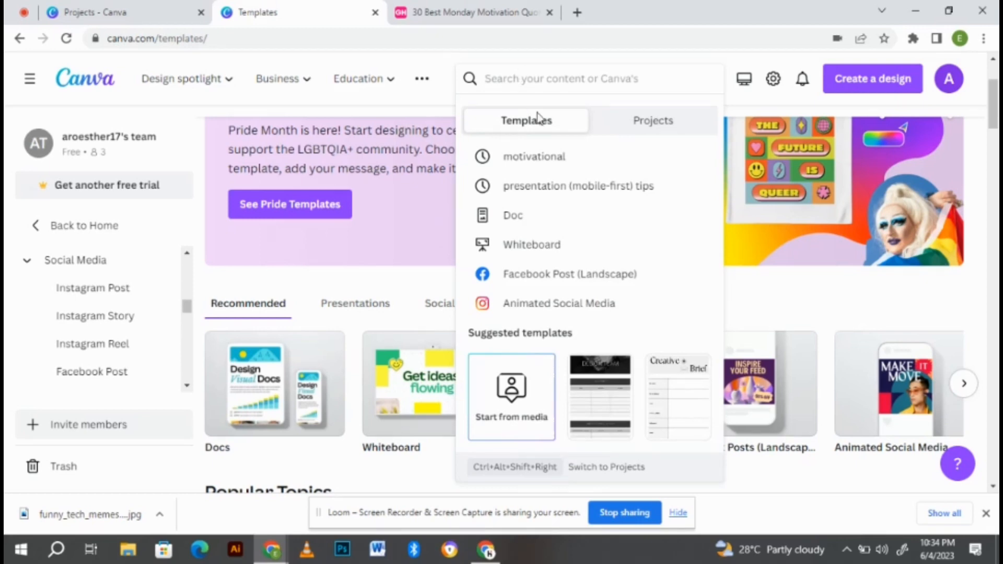
Run the recent template search "motivational" and filter the templates to the Instagram Post category under Social Media
click(548, 155)
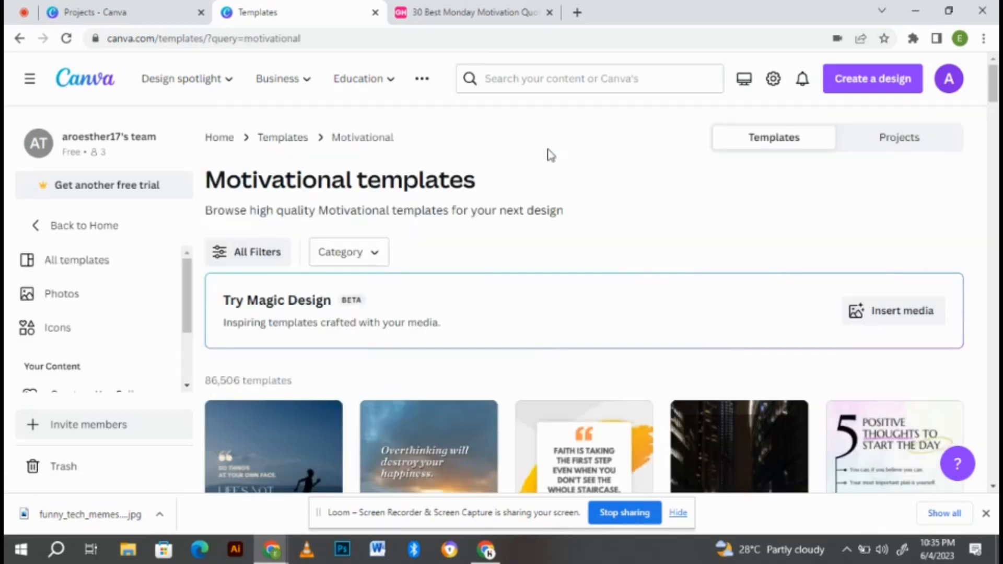
scroll(993, 86, down, 1)
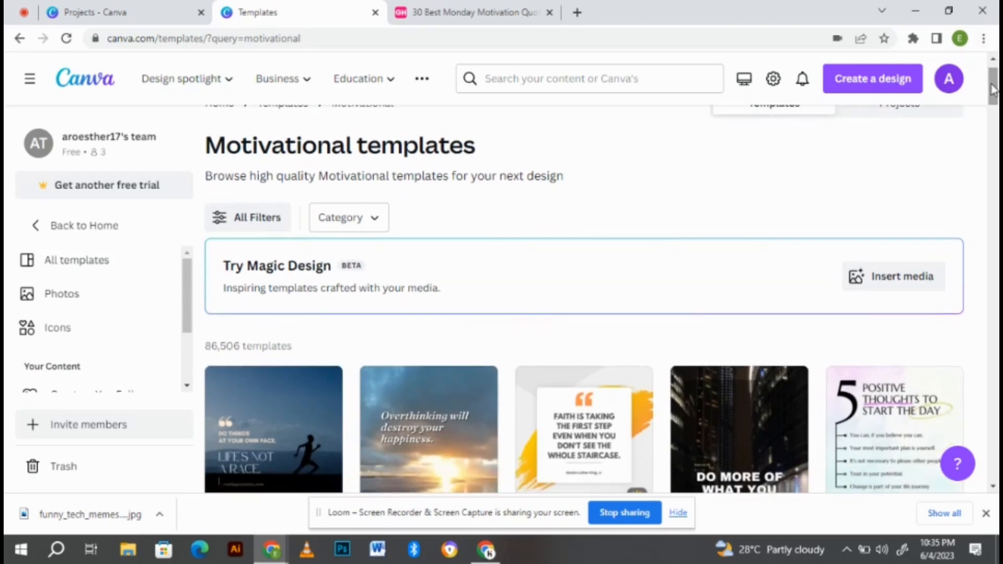
click(336, 221)
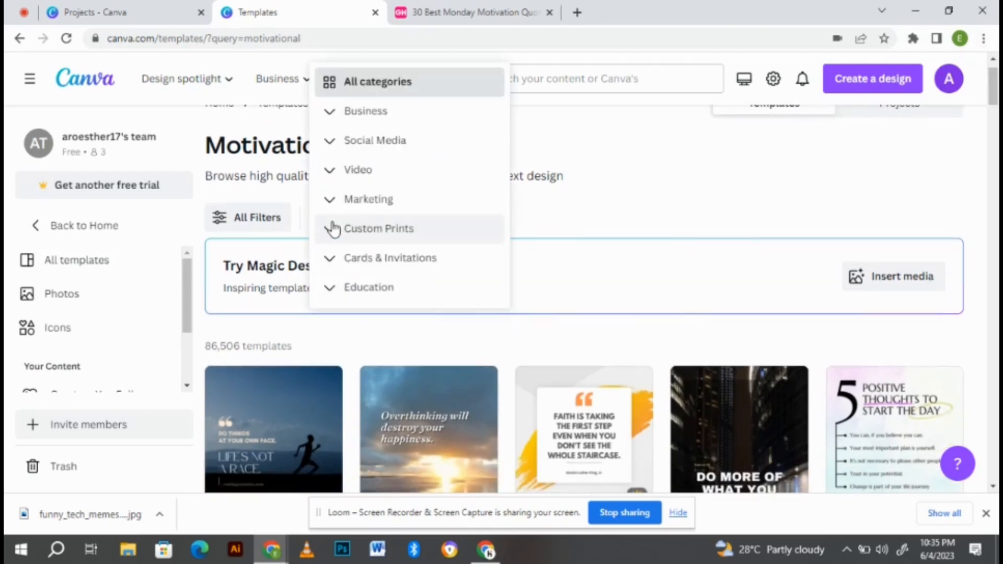
click(362, 148)
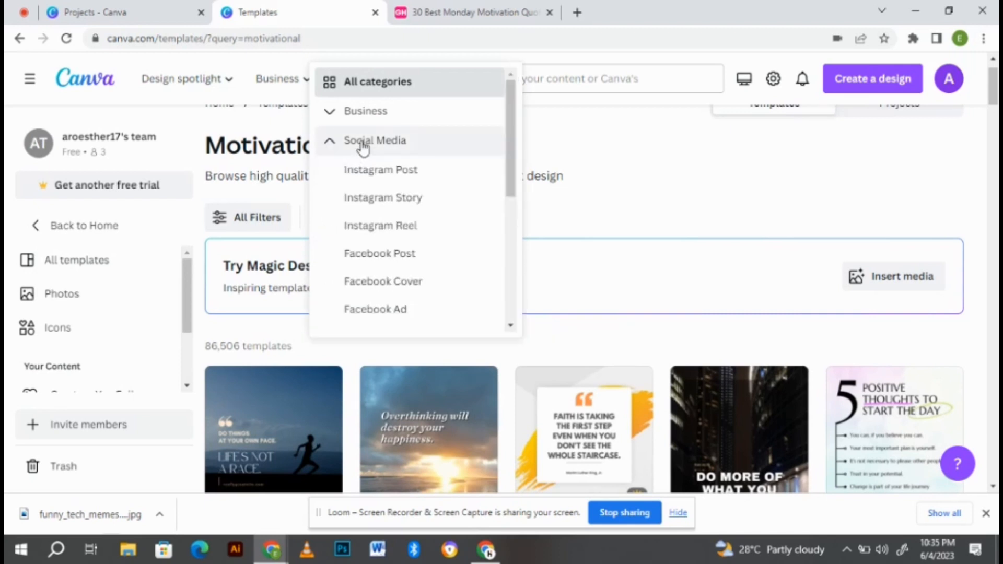
click(382, 174)
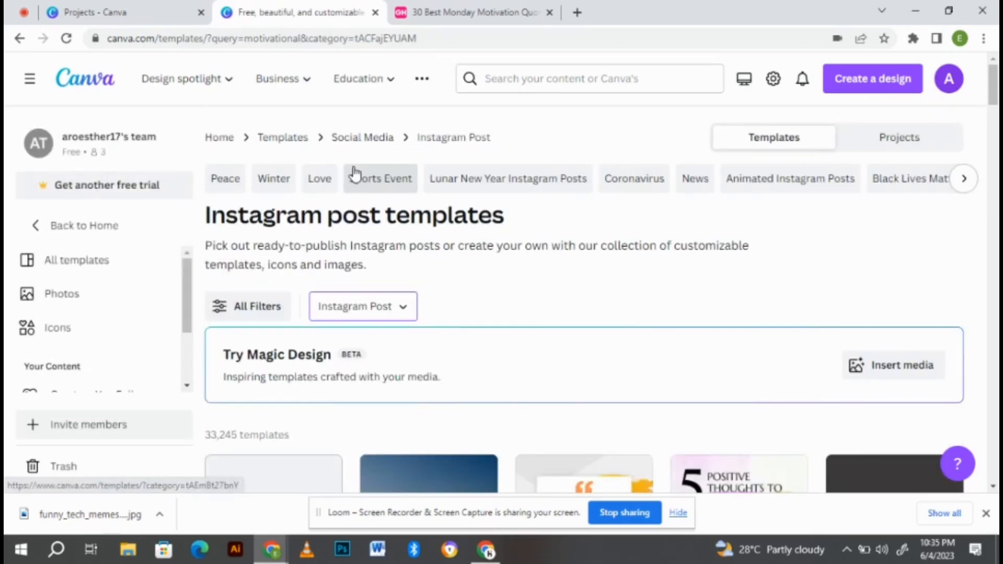
Look through the motivational Instagram post templates for a suitable design
scroll(995, 105, down, 5)
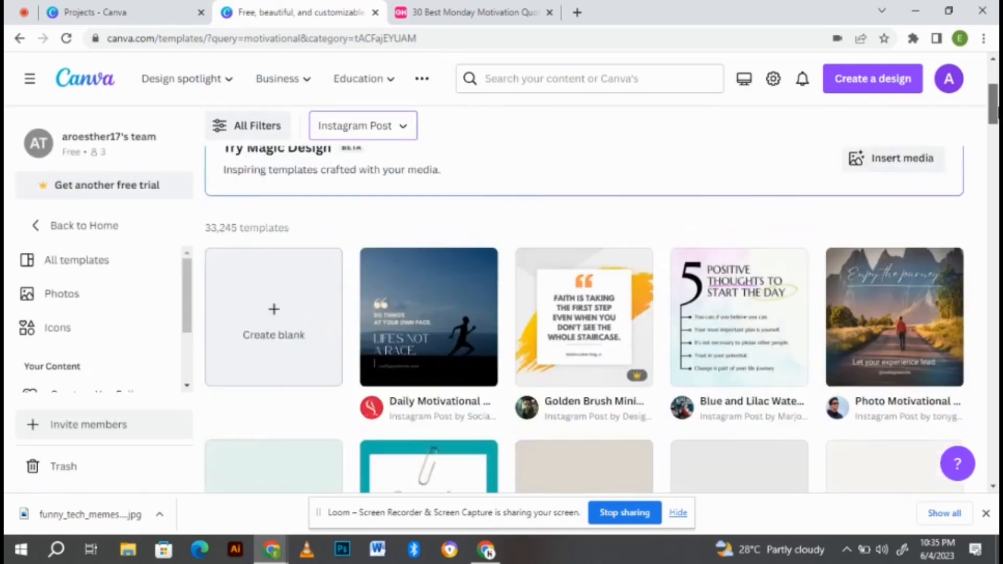
scroll(601, 287, down, 6)
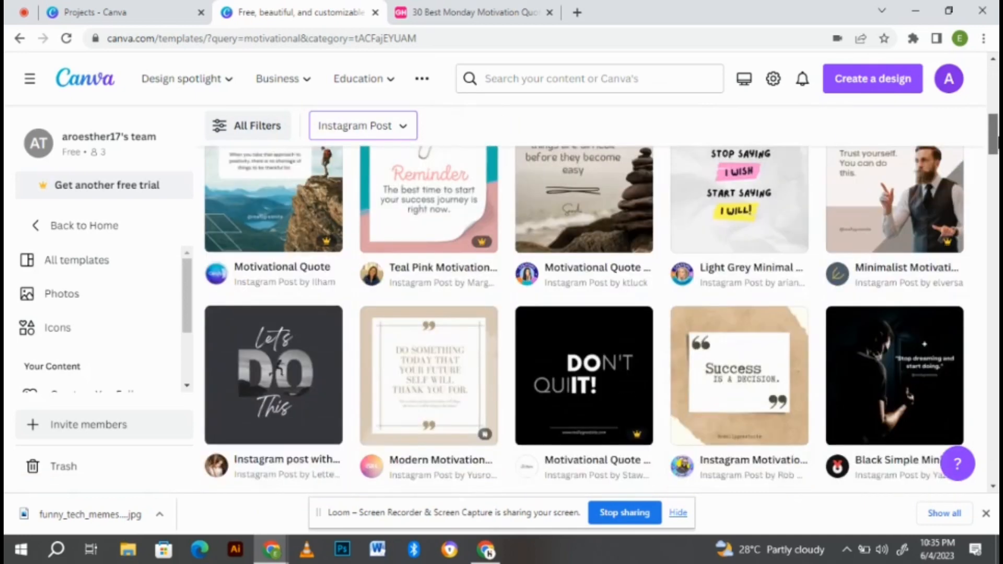
scroll(601, 313, up, 10)
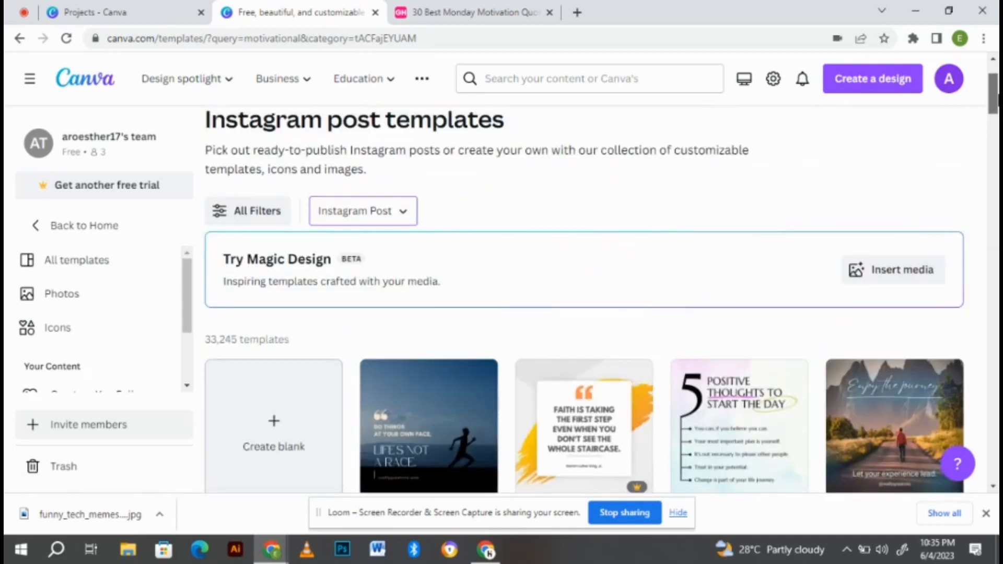
scroll(601, 287, down, 1)
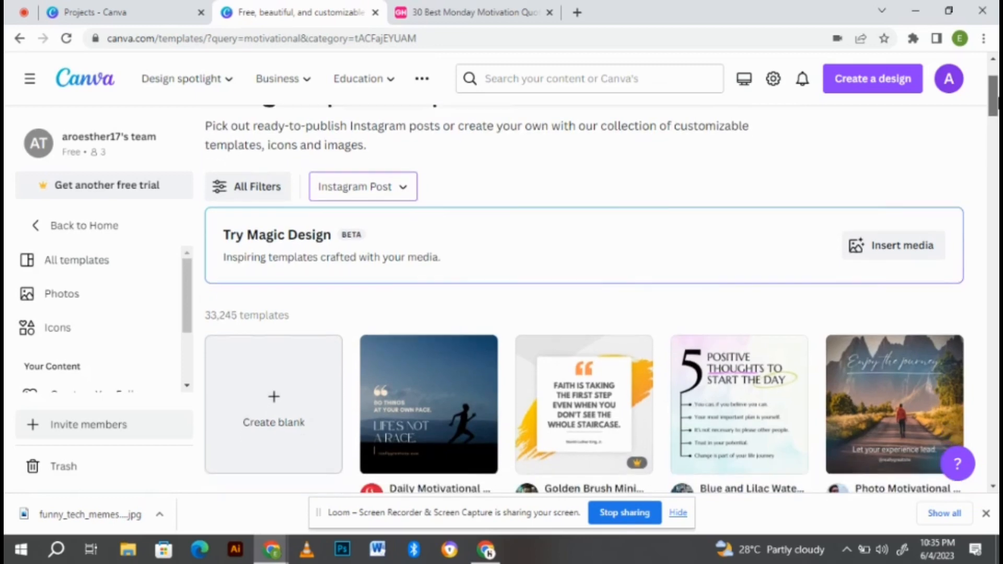
scroll(585, 313, down, 1)
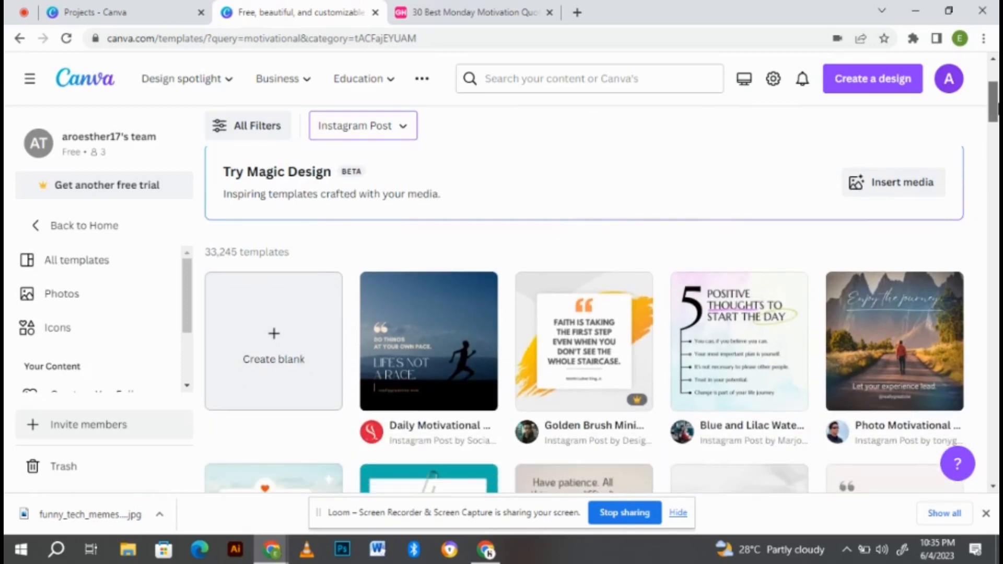
scroll(584, 314, down, 7)
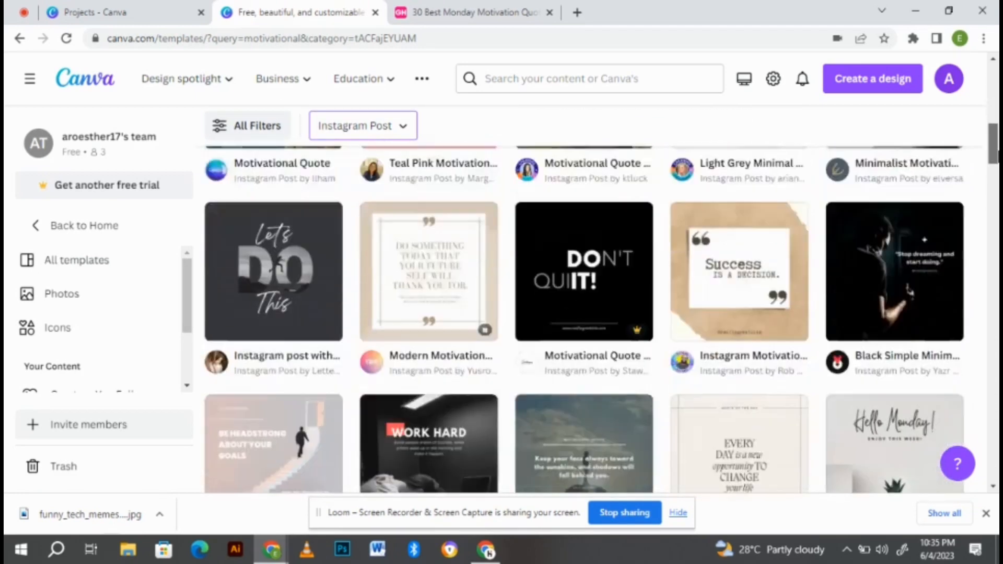
scroll(585, 313, down, 3)
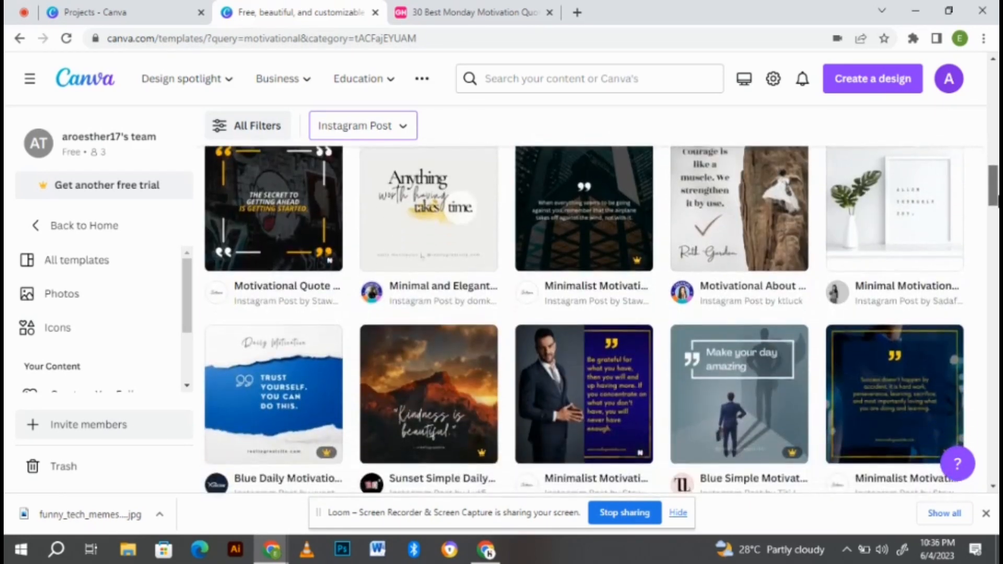
scroll(584, 313, down, 1)
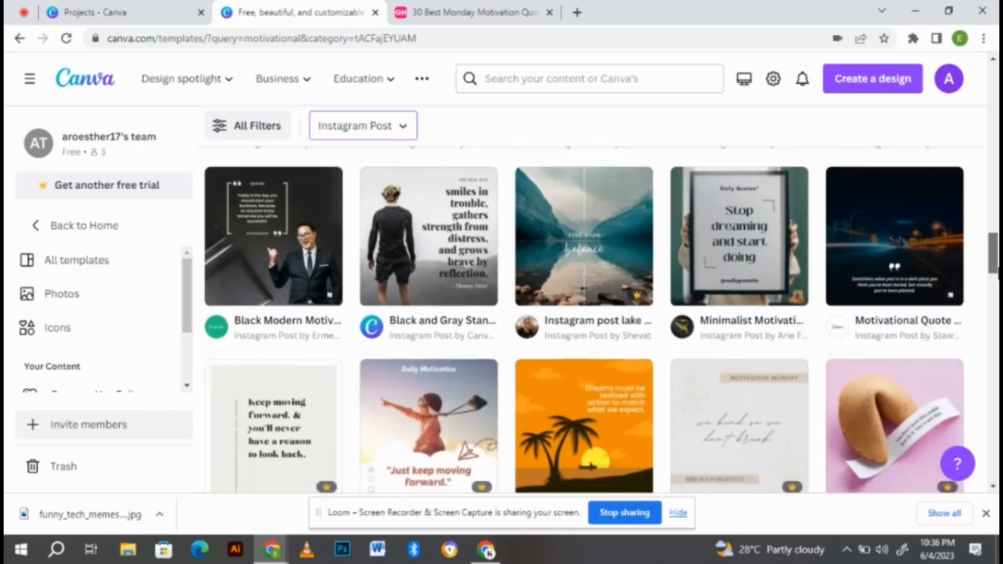
scroll(584, 319, down, 2)
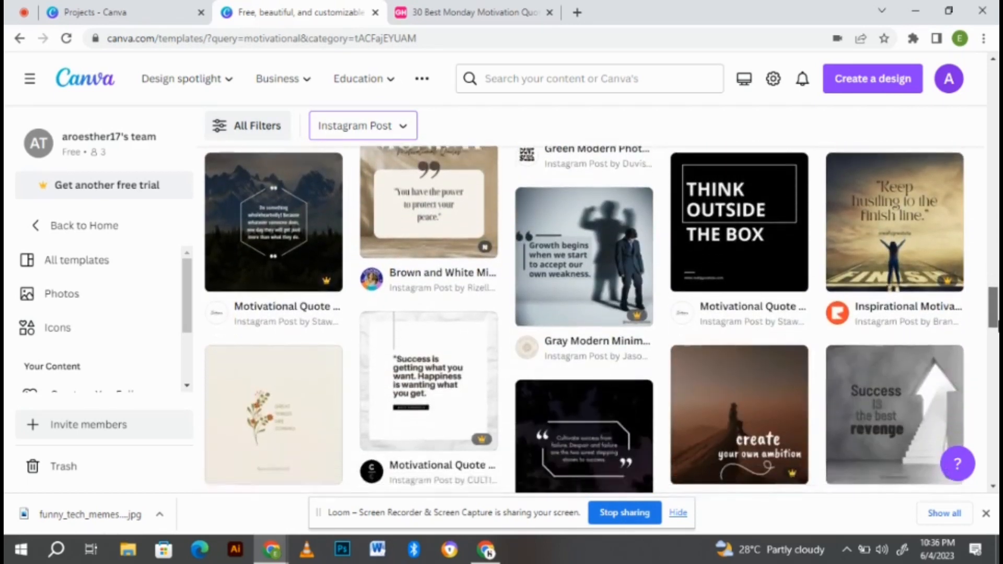
scroll(998, 334, down, 1)
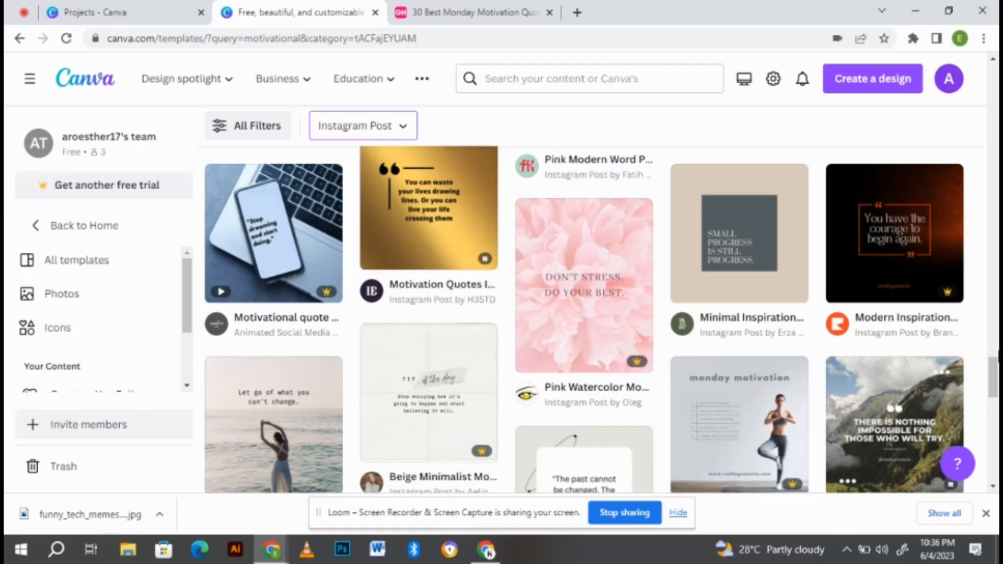
drag(997, 362, 997, 400)
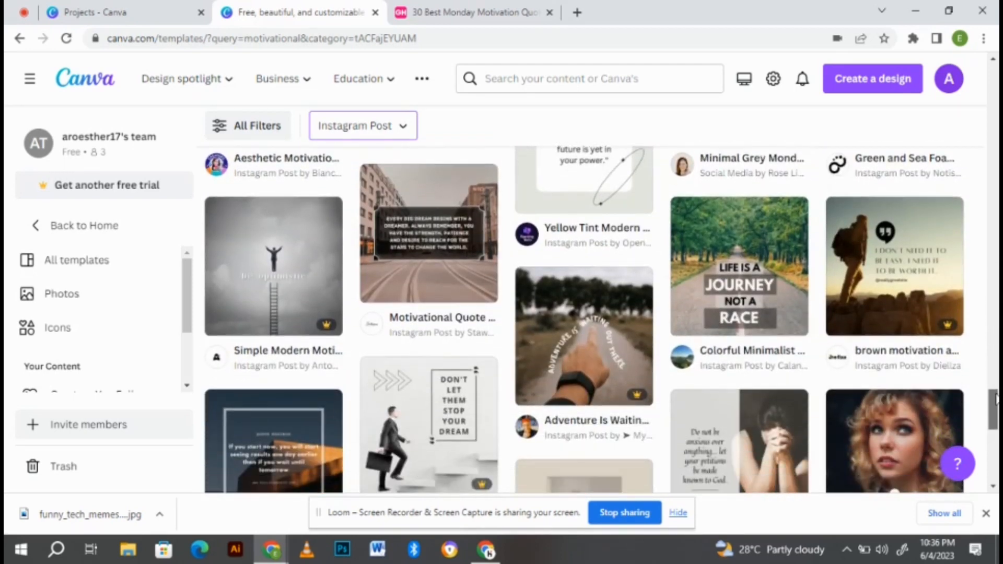
drag(997, 400, 996, 450)
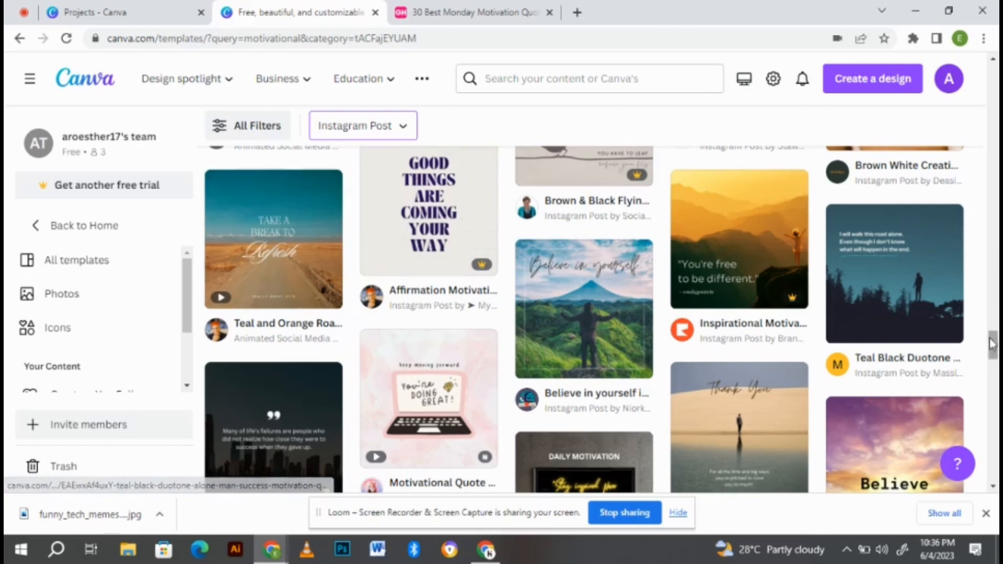
drag(992, 344, 995, 318)
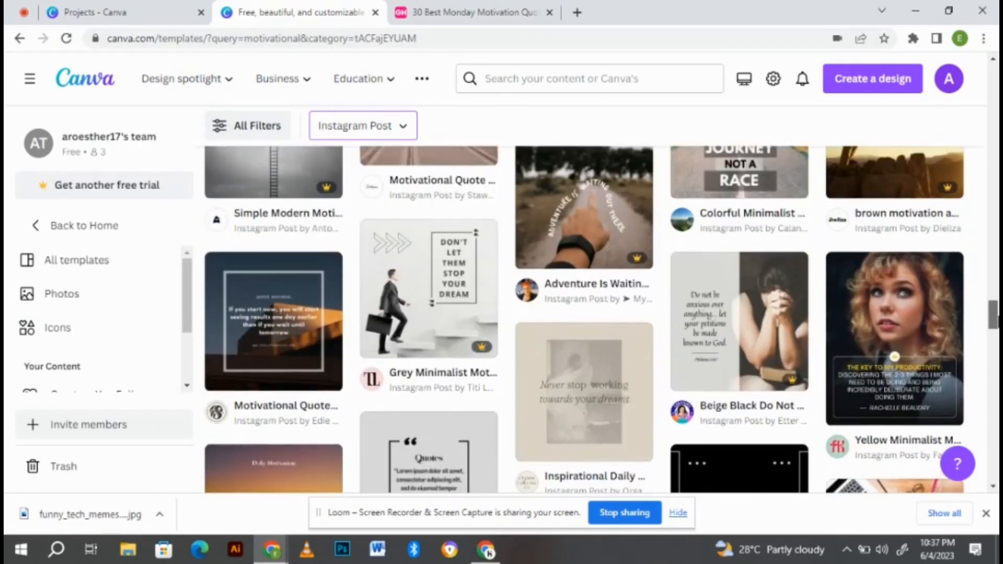
Select the Yellow Minimalist Motivational Quote Instagram Post template with the curly-haired woman and open it for customizing
click(904, 298)
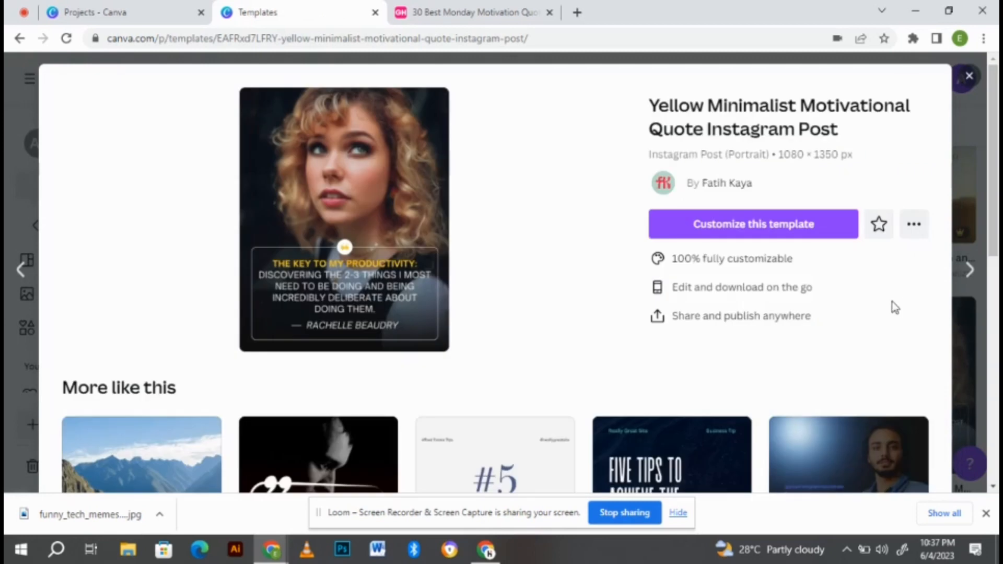
click(817, 235)
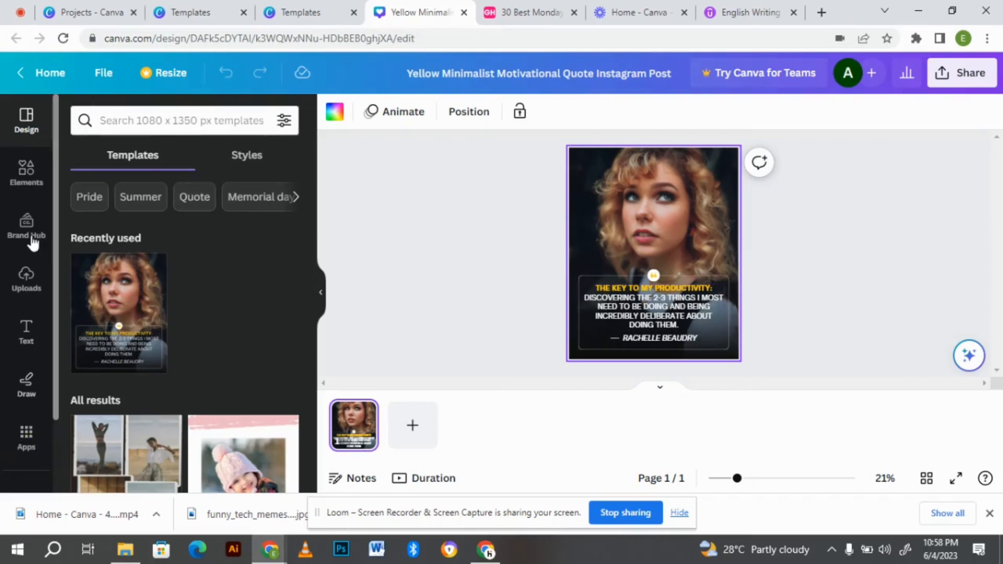
Look through the Elements, Brand Hub and Uploads sections to see the available graphics, brand kit settings and uploaded images
click(42, 182)
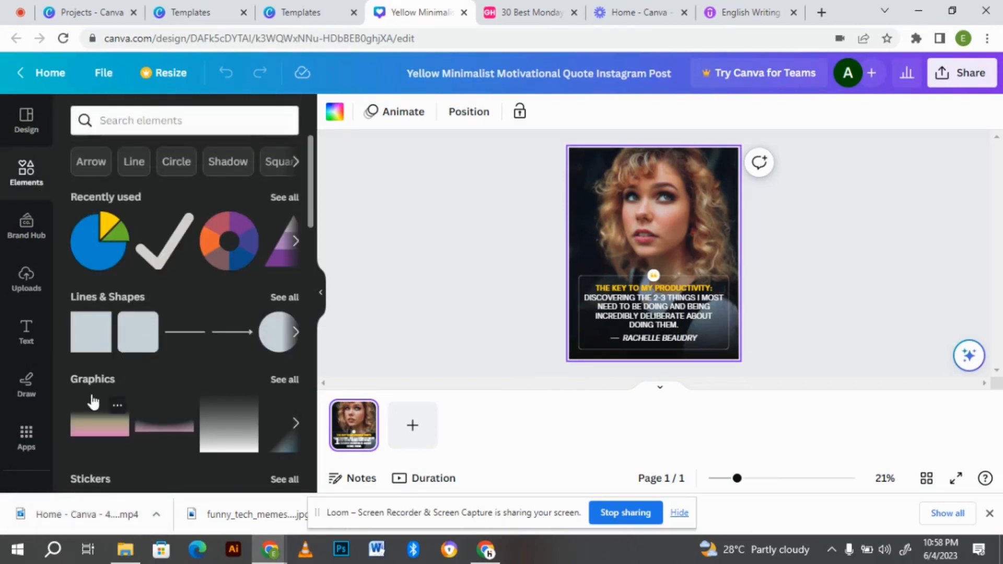
click(24, 227)
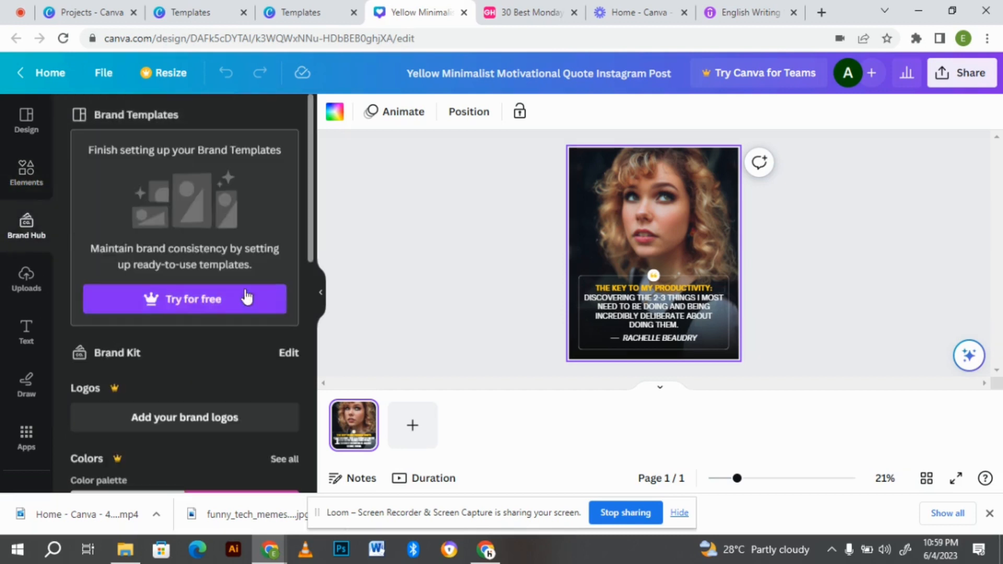
drag(308, 177, 317, 295)
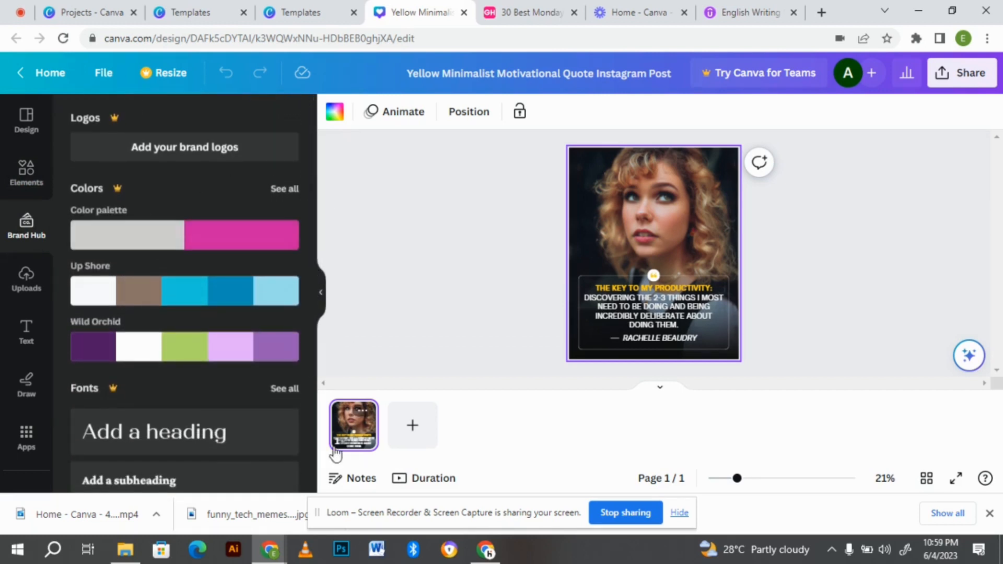
drag(314, 347, 312, 271)
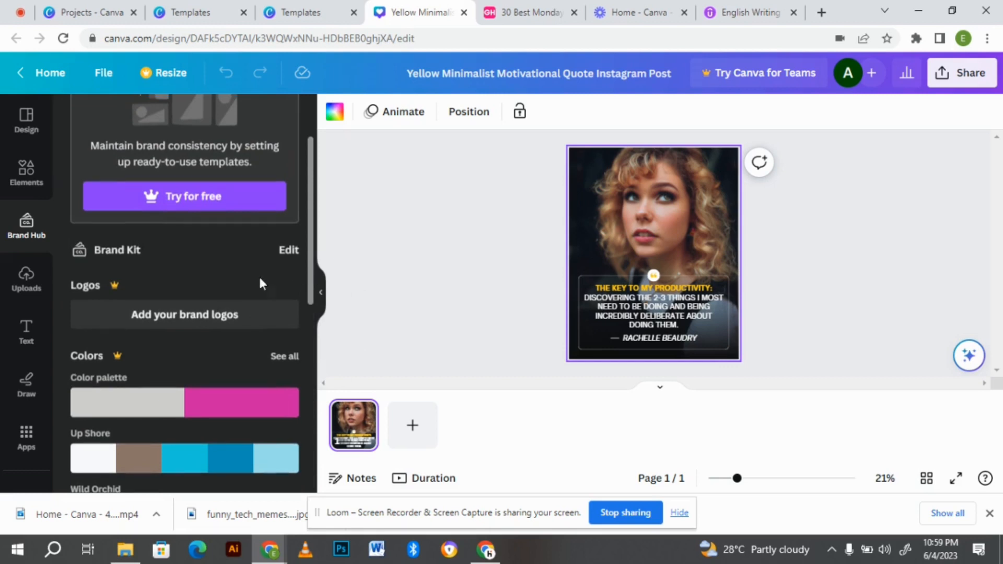
click(27, 282)
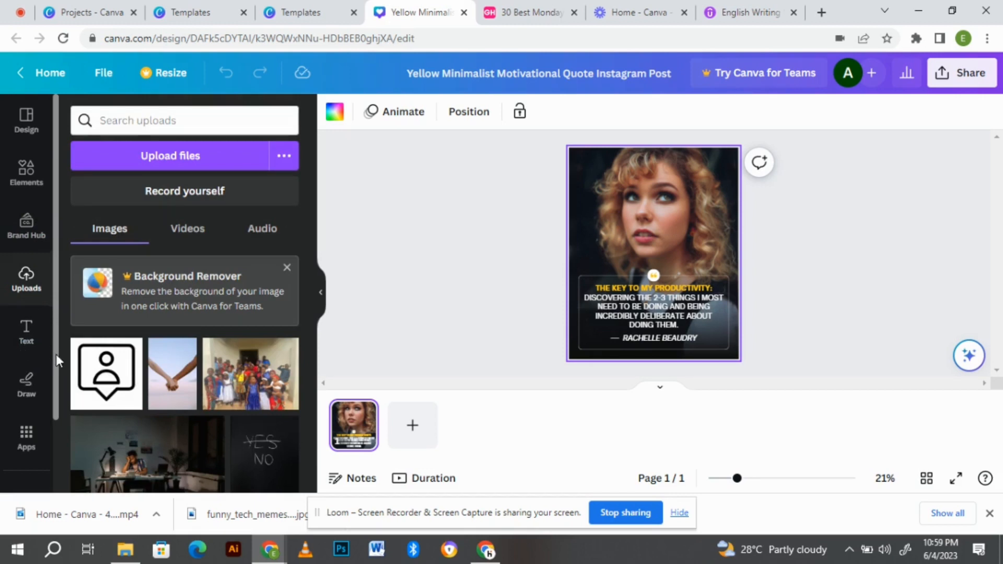
scroll(48, 404, down, 1)
scroll(48, 403, down, 1)
scroll(50, 381, up, 2)
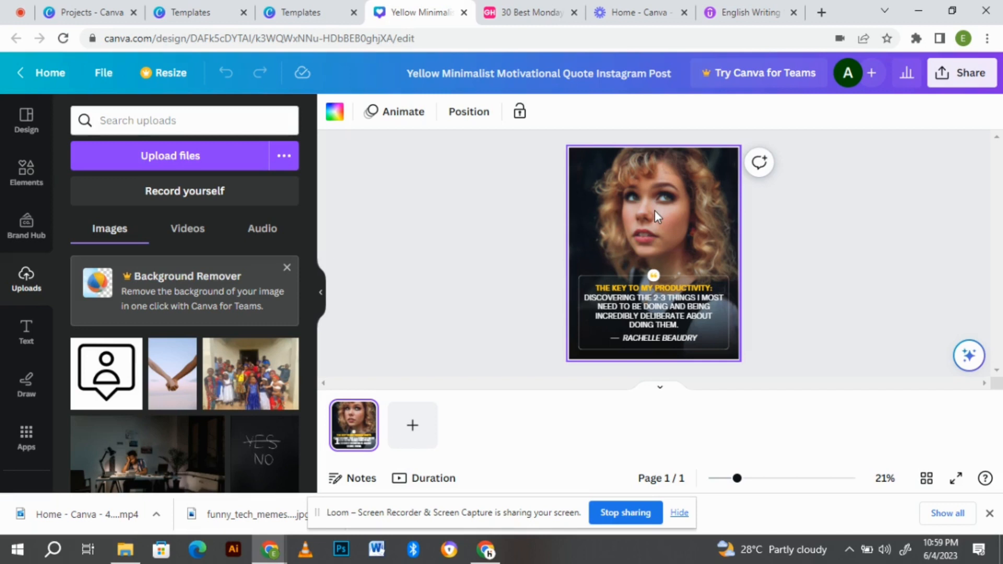
Run the recent elements search "Woman" and limit the results to photos
click(21, 178)
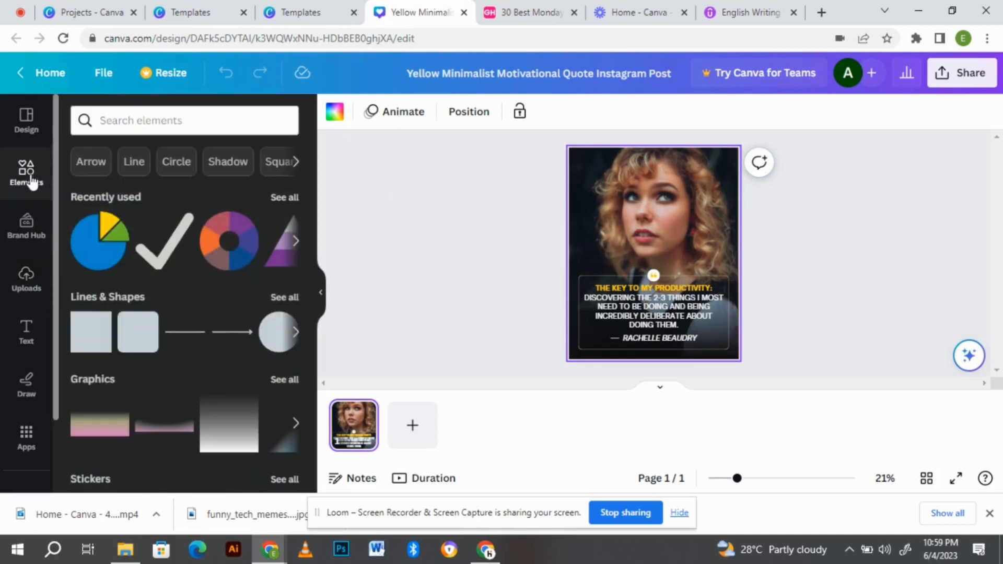
click(111, 126)
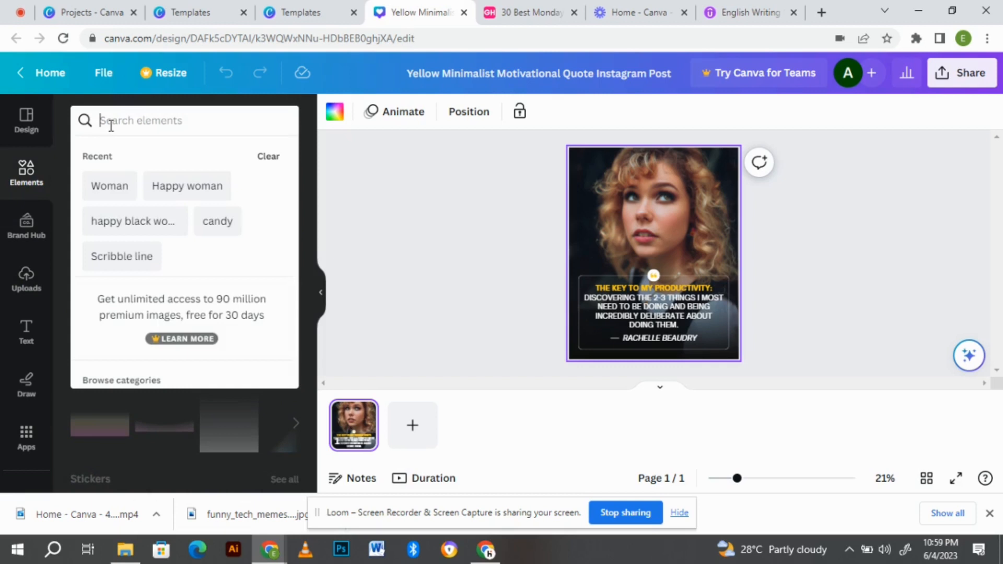
click(110, 184)
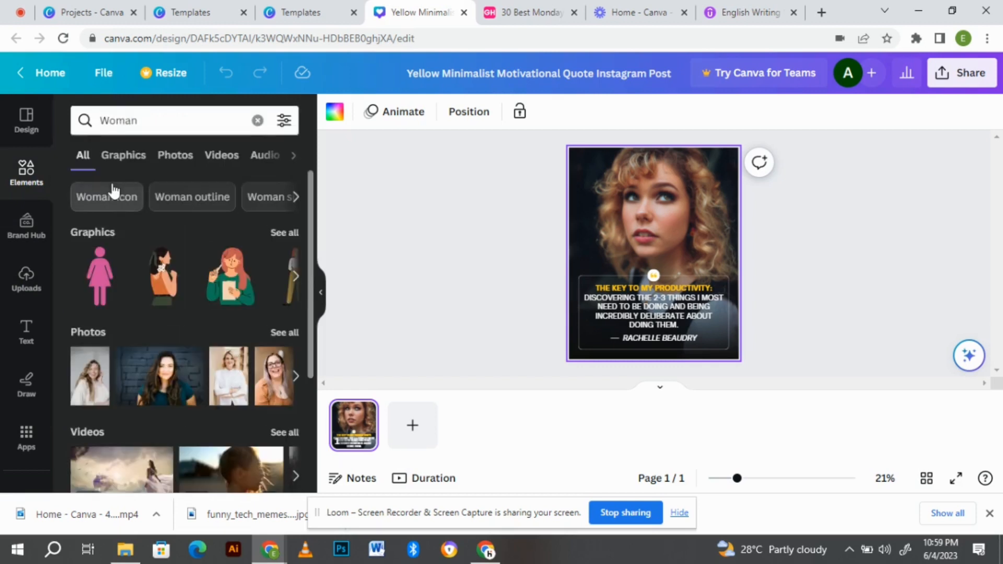
drag(311, 230, 312, 225)
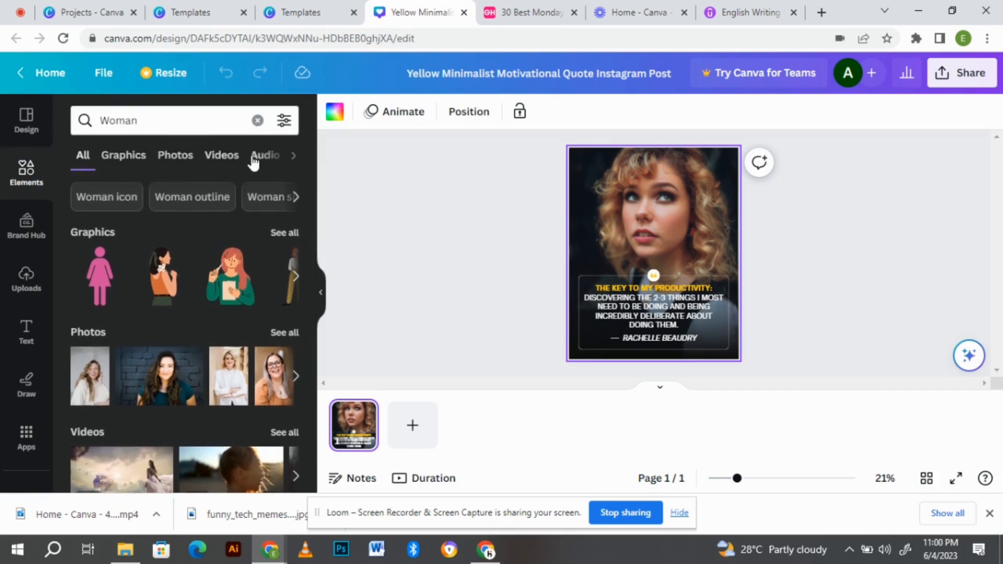
click(294, 155)
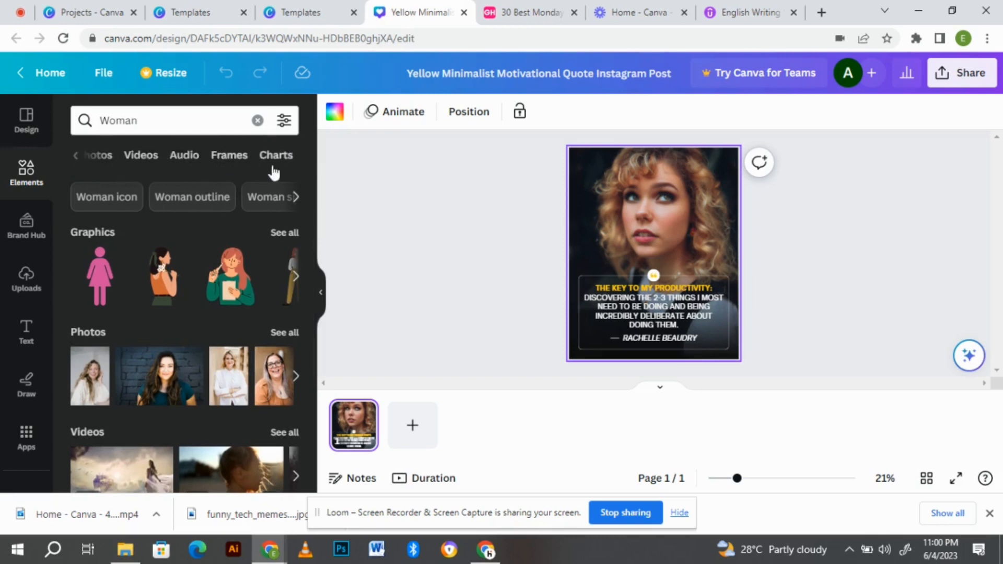
click(75, 155)
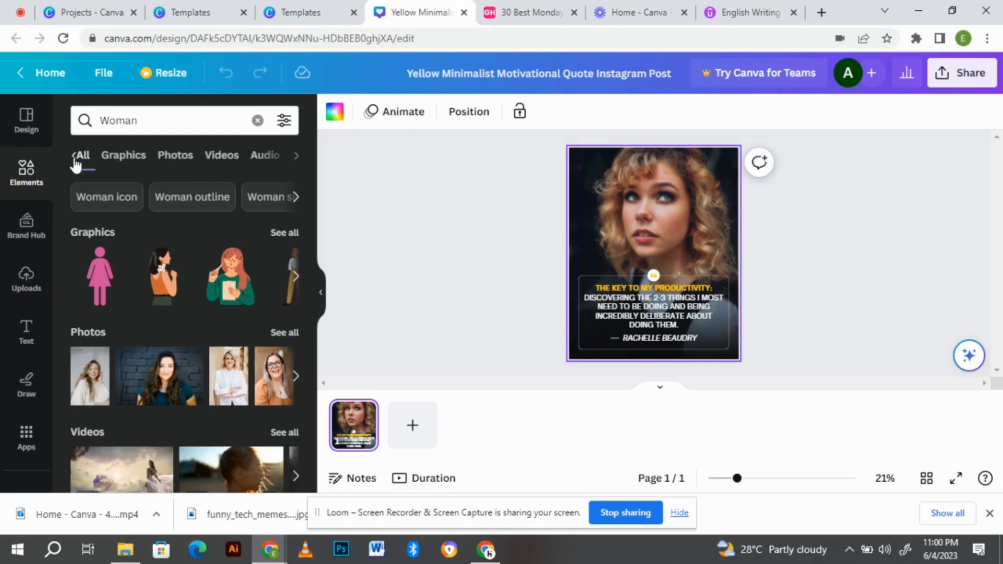
click(176, 159)
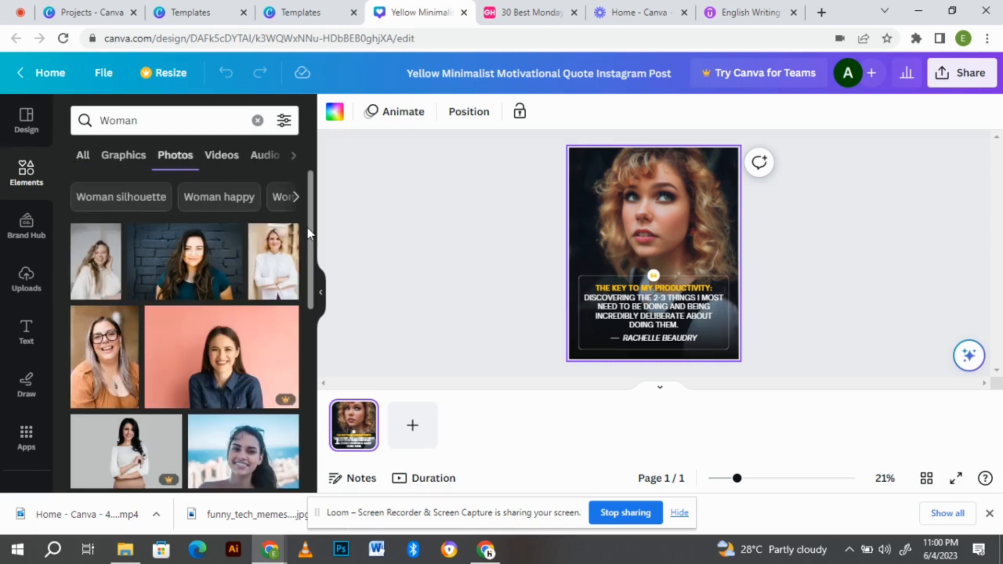
drag(314, 269, 315, 329)
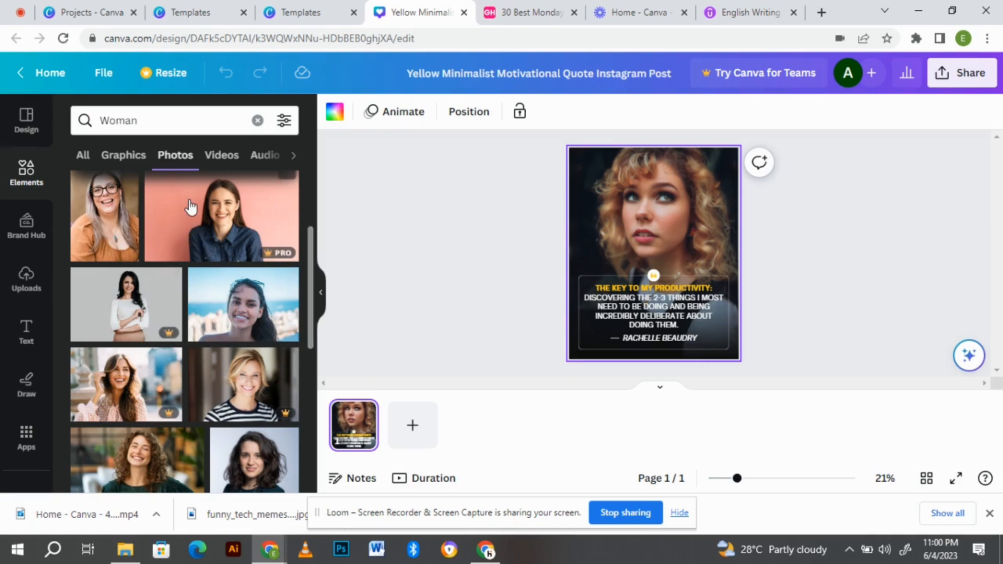
Find the photo of the smiling woman working at a laptop in the "Woman" results and add it to the page
click(27, 283)
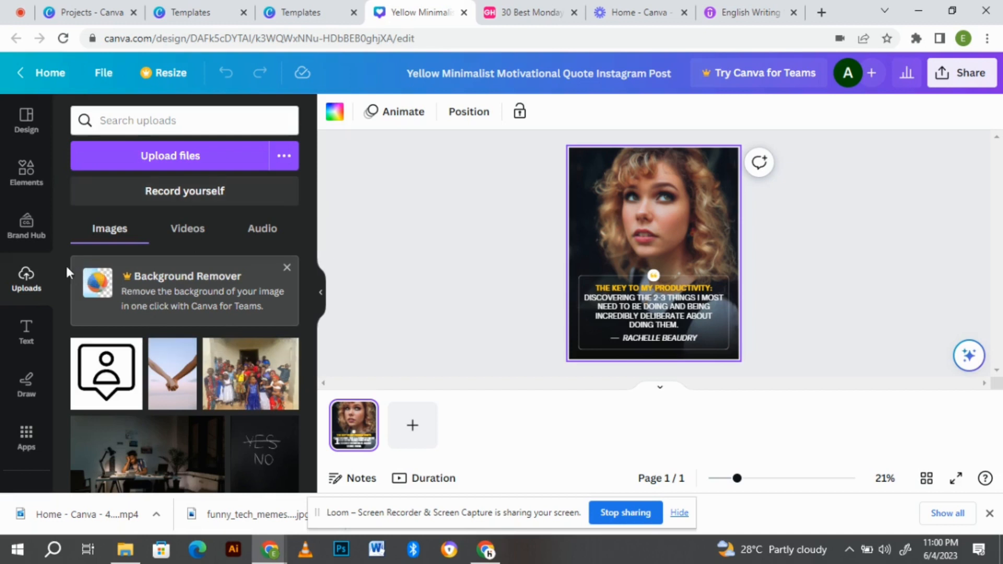
click(29, 188)
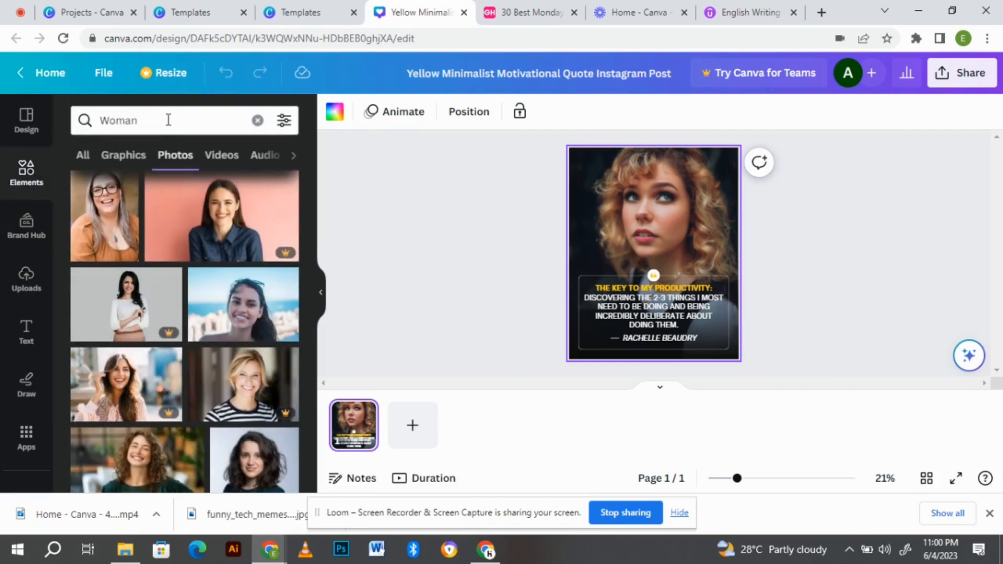
scroll(311, 272, down, 2)
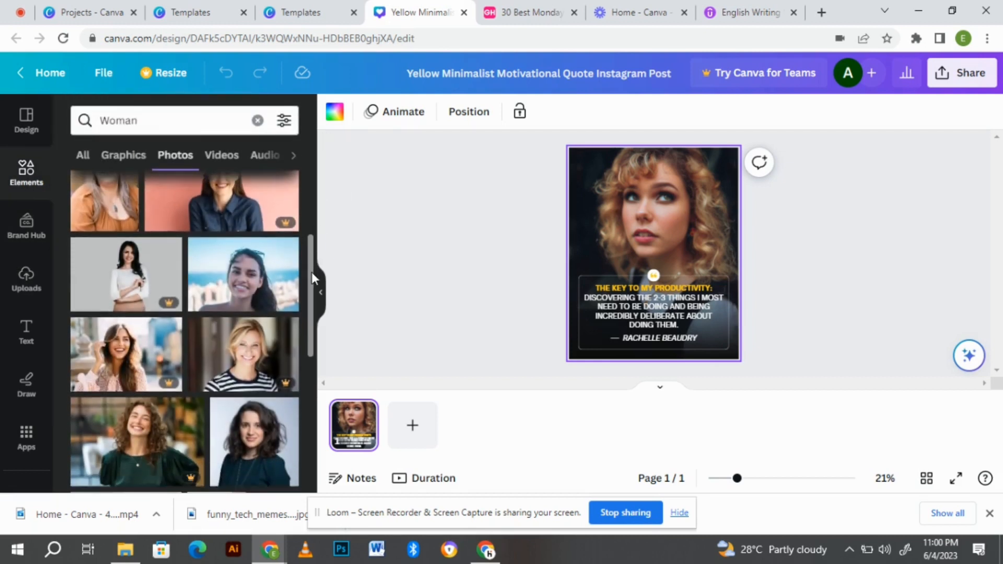
scroll(312, 272, down, 10)
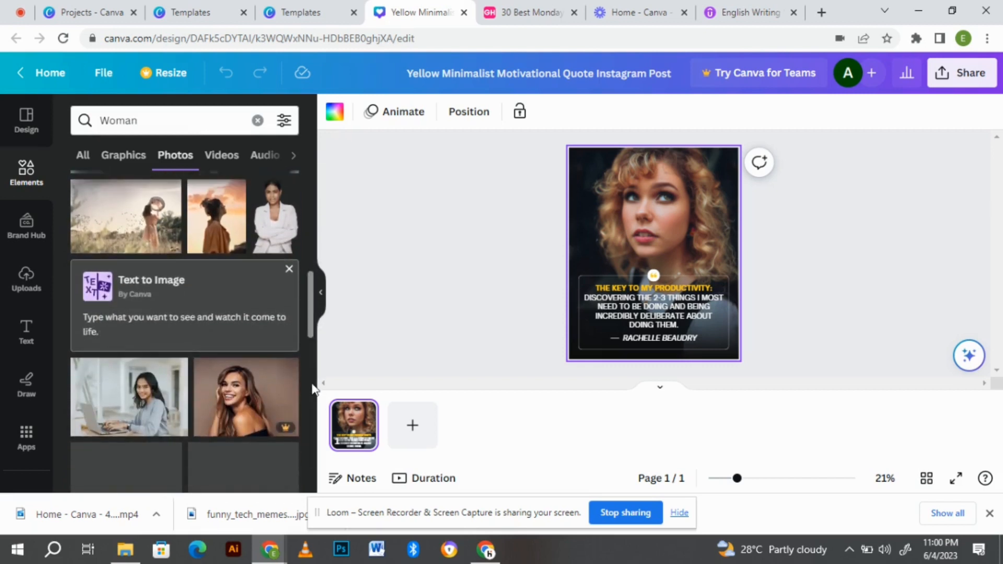
click(139, 399)
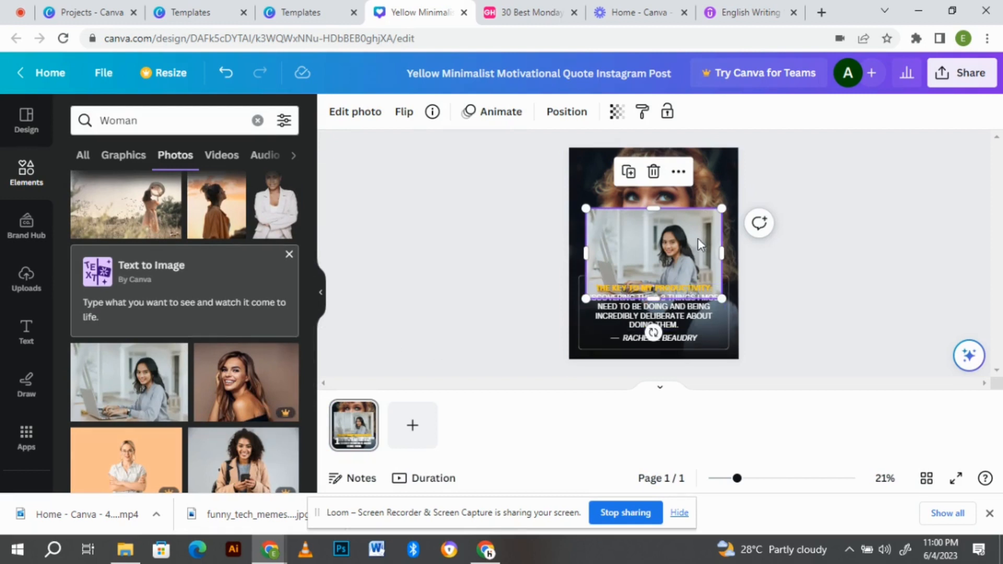
Show the layers and replace the page background with the added photo of the woman at the laptop
click(678, 171)
mouse_move(744, 324)
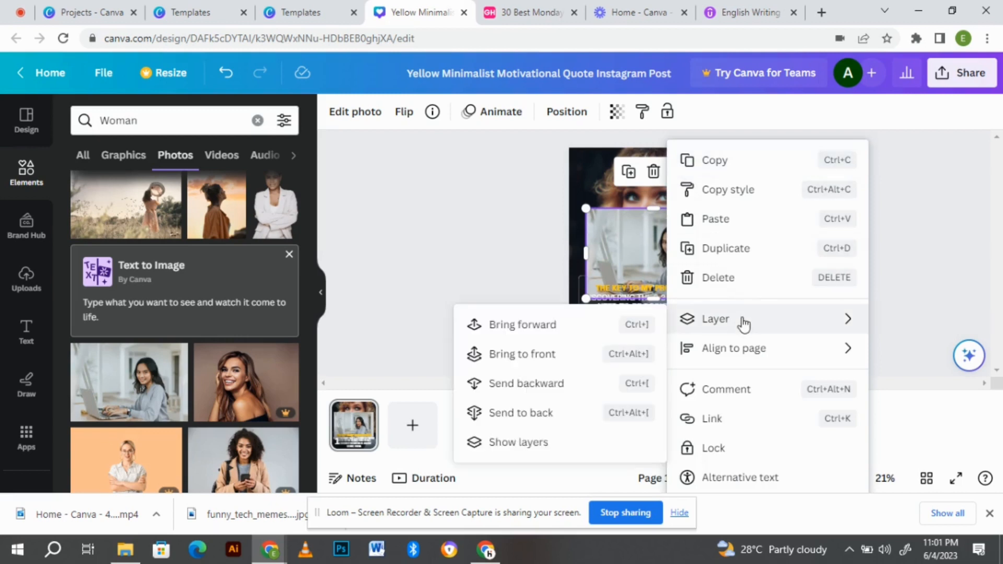
click(515, 443)
mouse_move(242, 291)
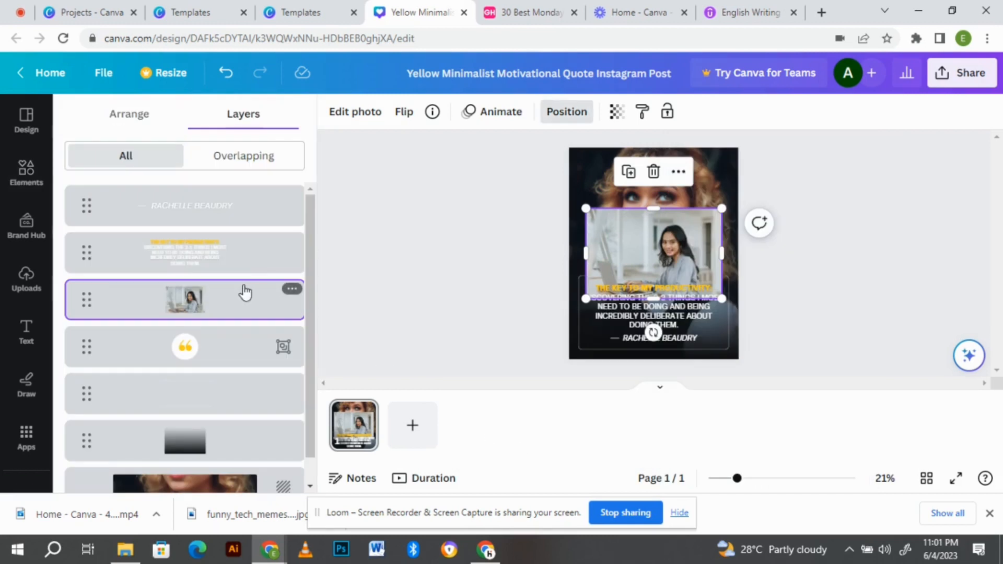
click(292, 289)
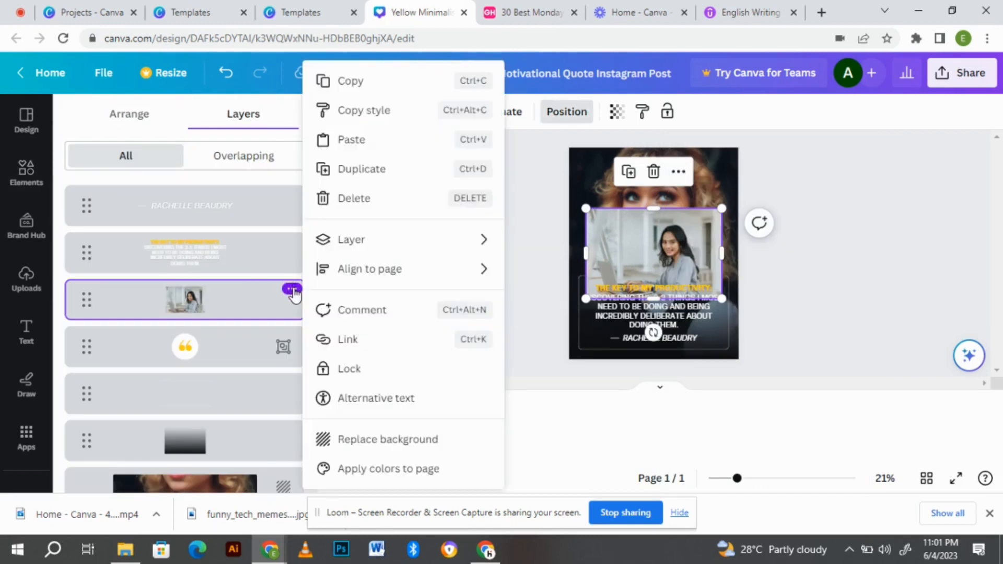
click(370, 441)
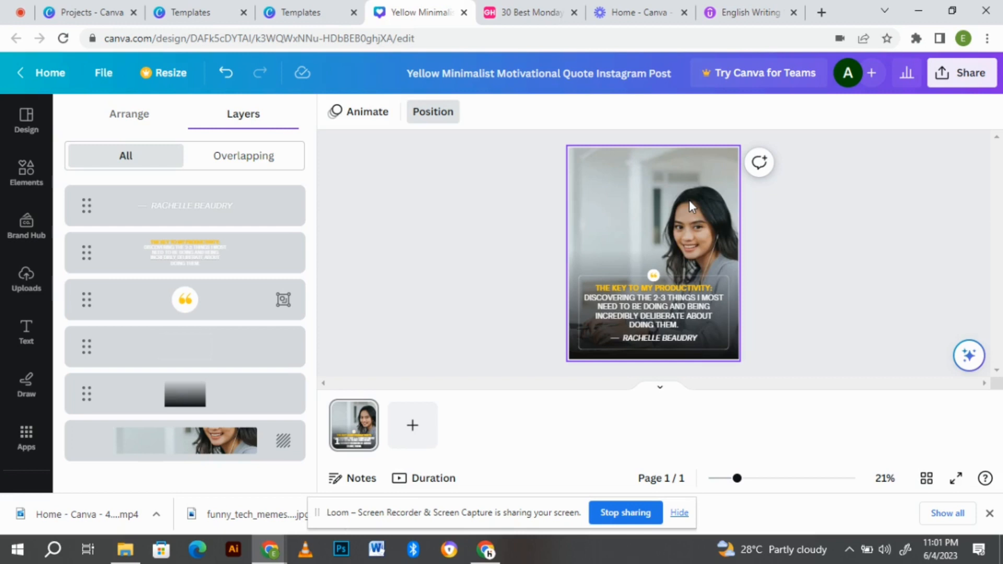
Turn off the uppercase formatting of the quote text and of the author name line below it
click(686, 305)
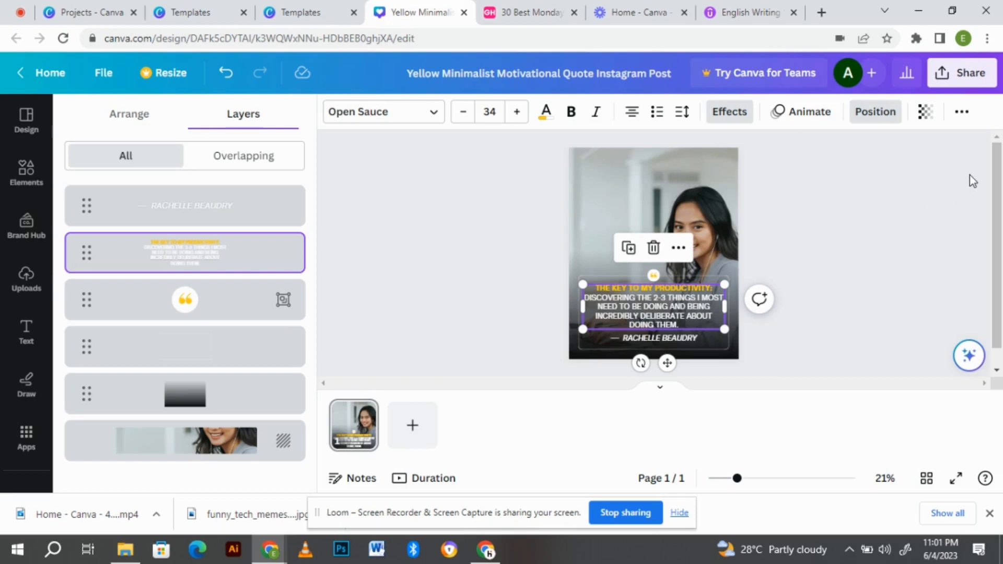
click(964, 116)
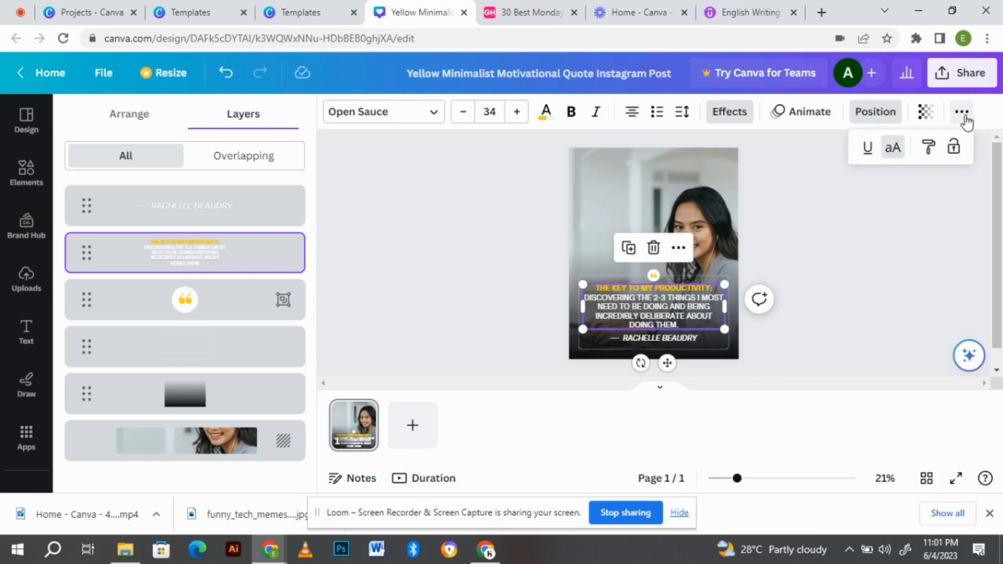
click(895, 149)
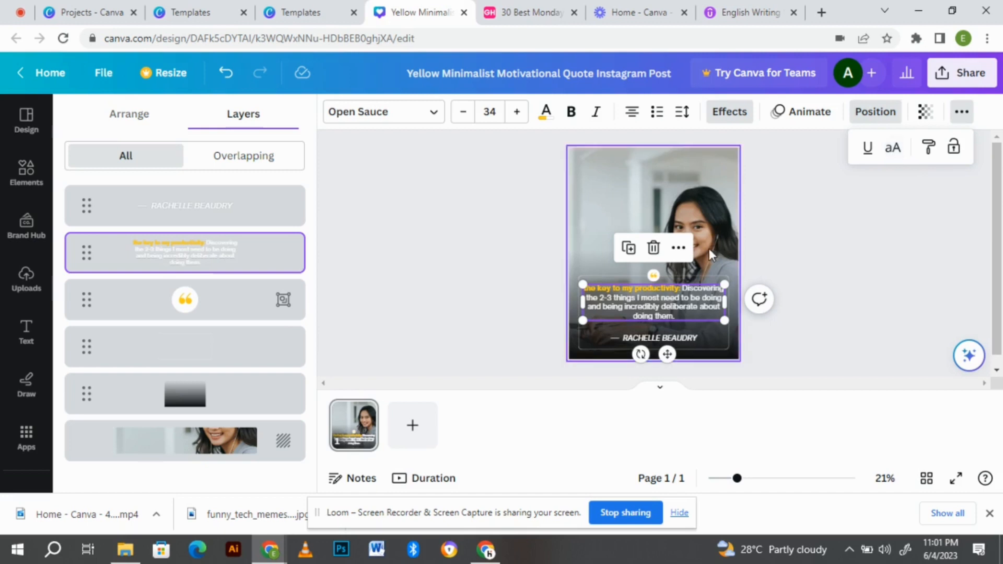
click(665, 337)
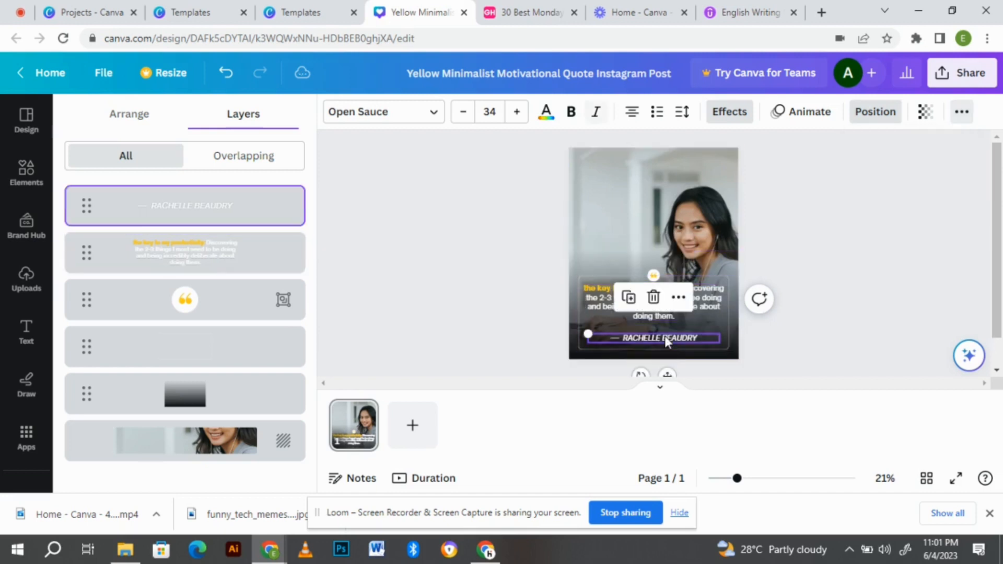
click(961, 112)
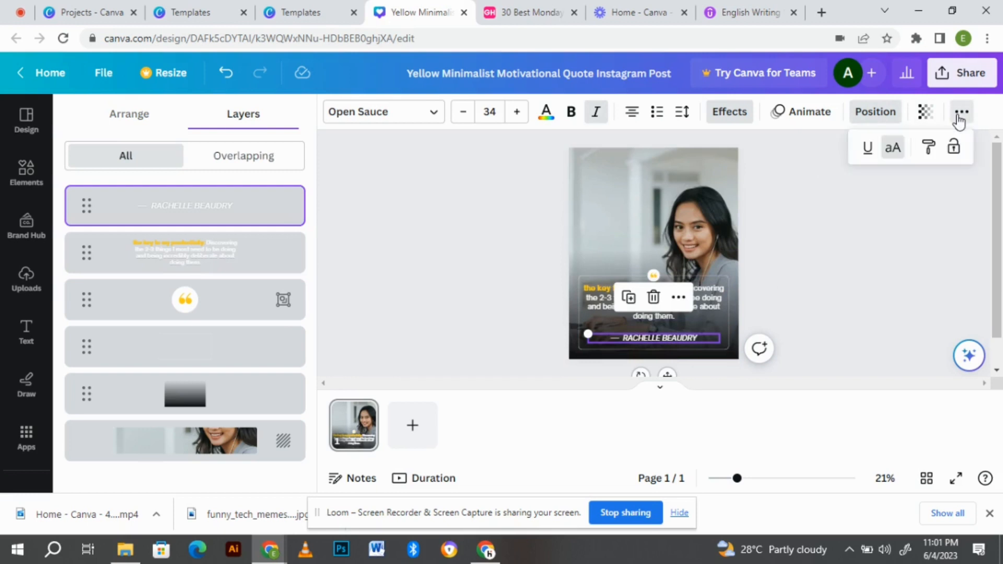
click(895, 151)
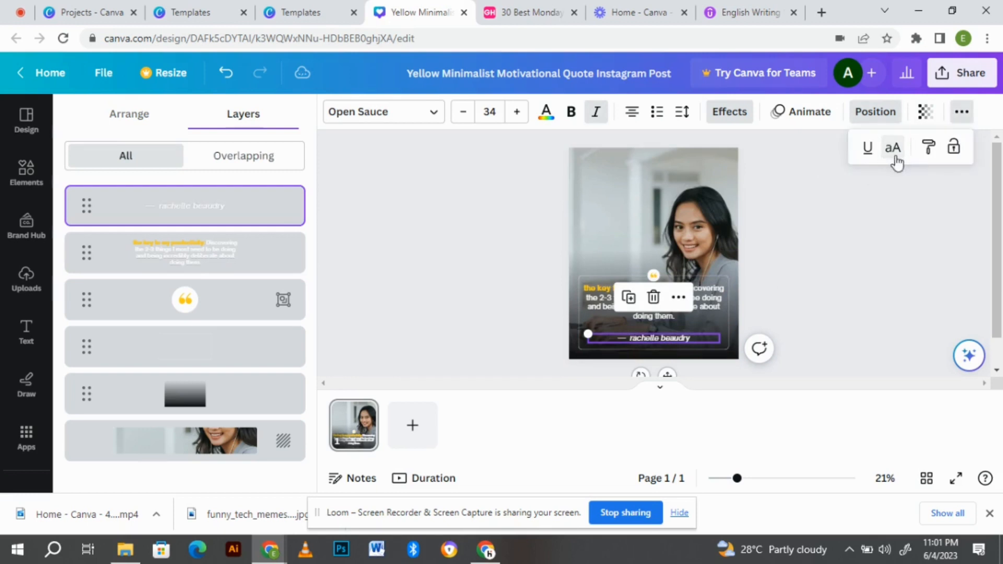
Insert a line break before "Discovering" in the quote so the yellow opening phrase stands on its own line
click(669, 331)
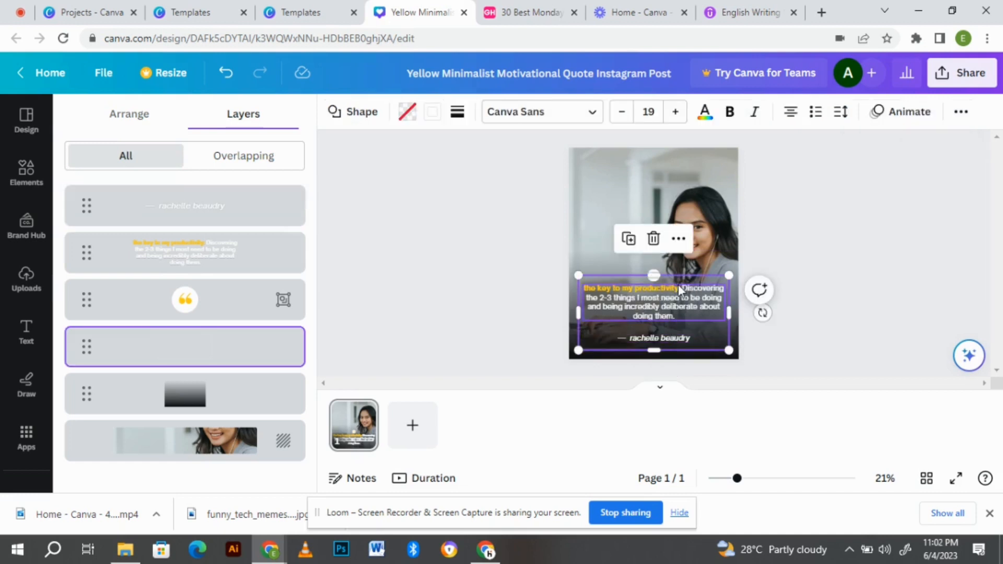
click(678, 287)
double_click(680, 289)
click(684, 290)
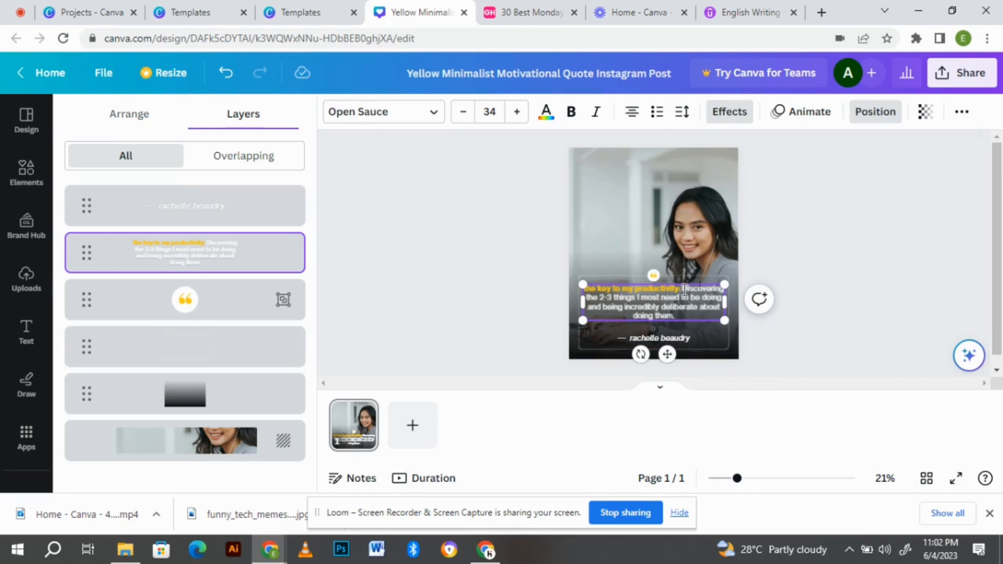
key(Return)
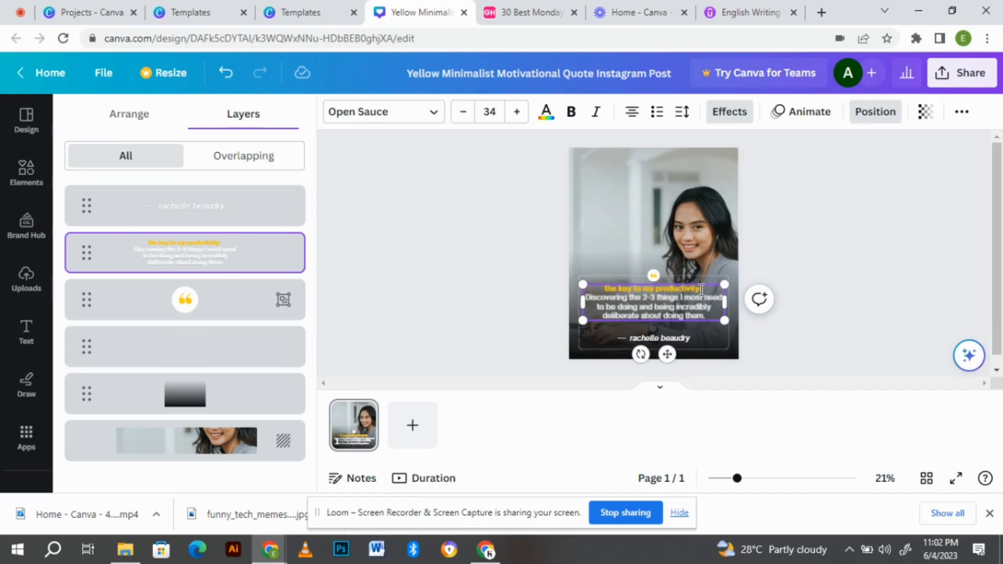
Replace the yellow opening phrase of the quote with "Monday Motivation:" and add a blank line below it
drag(701, 290, 644, 298)
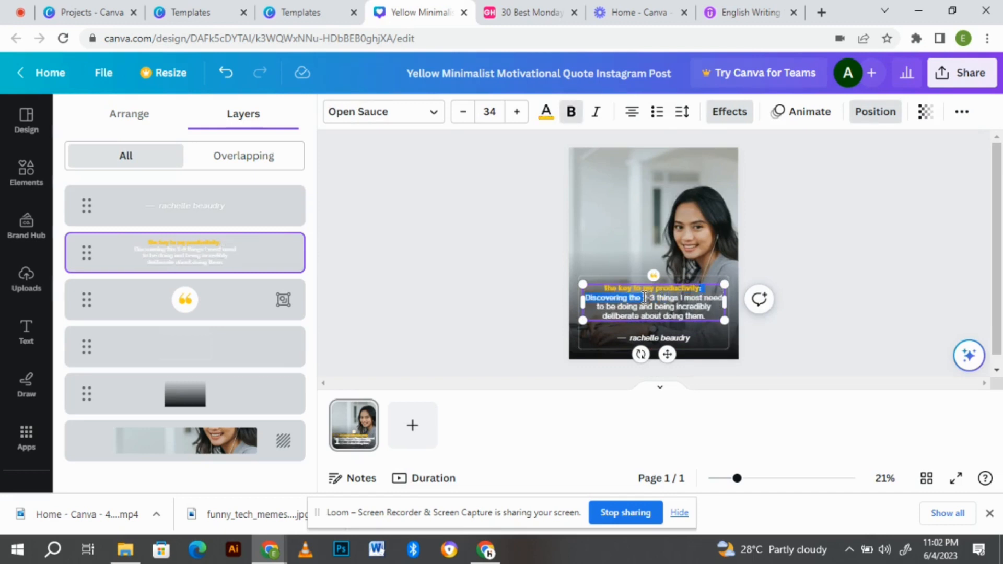
click(711, 310)
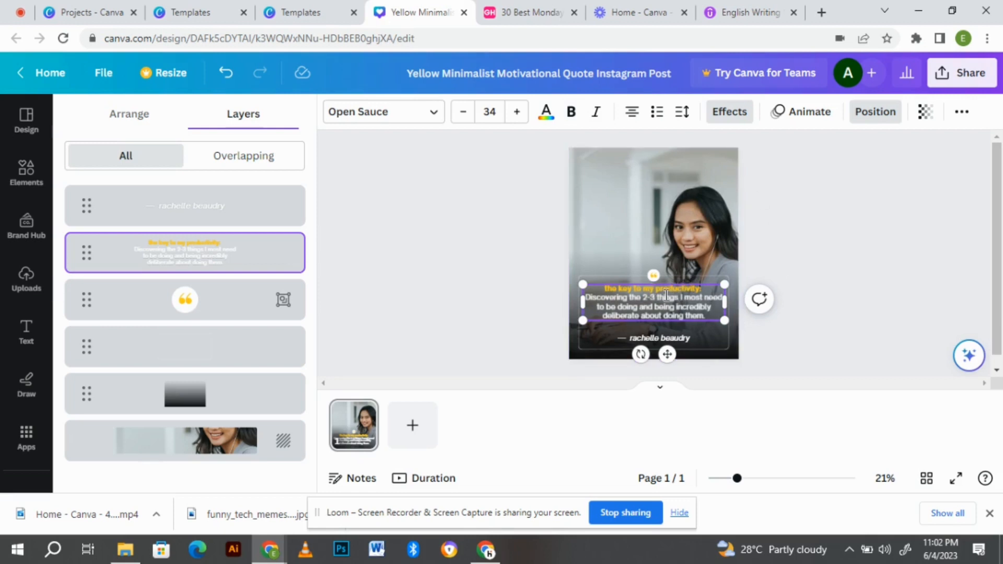
drag(701, 290, 614, 290)
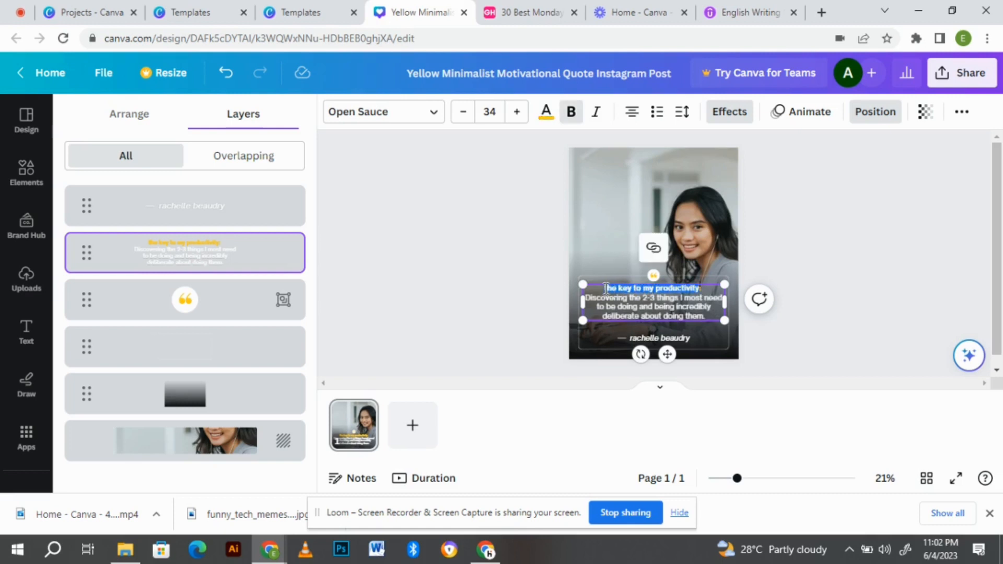
key(BackSpace)
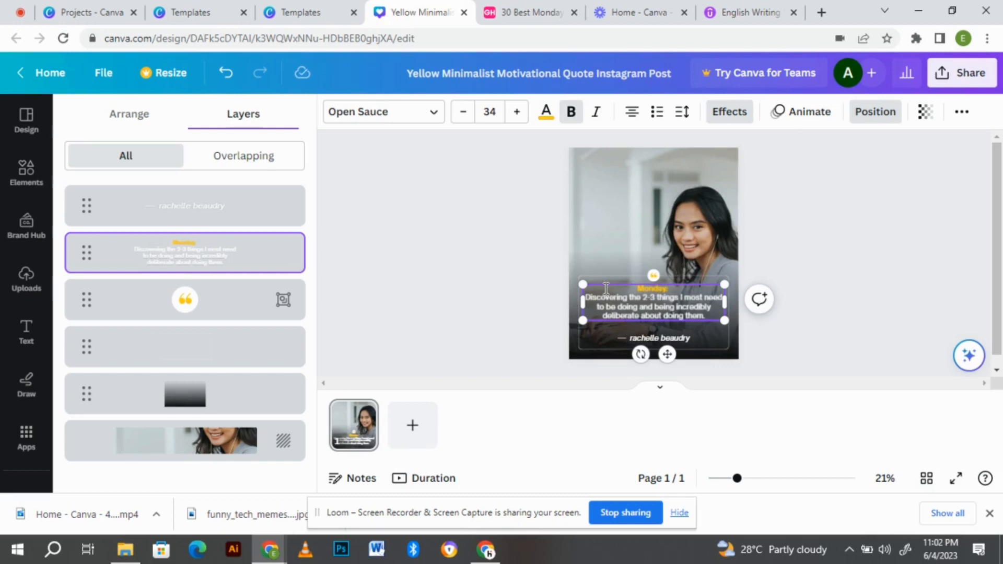
text(Monday Motivation:)
key(ctrl+a)
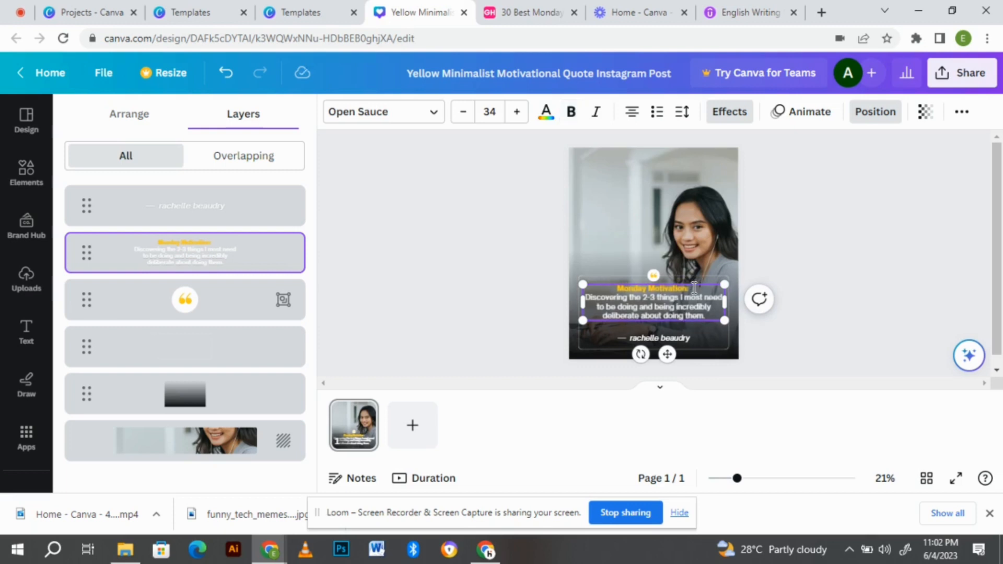
key(Return)
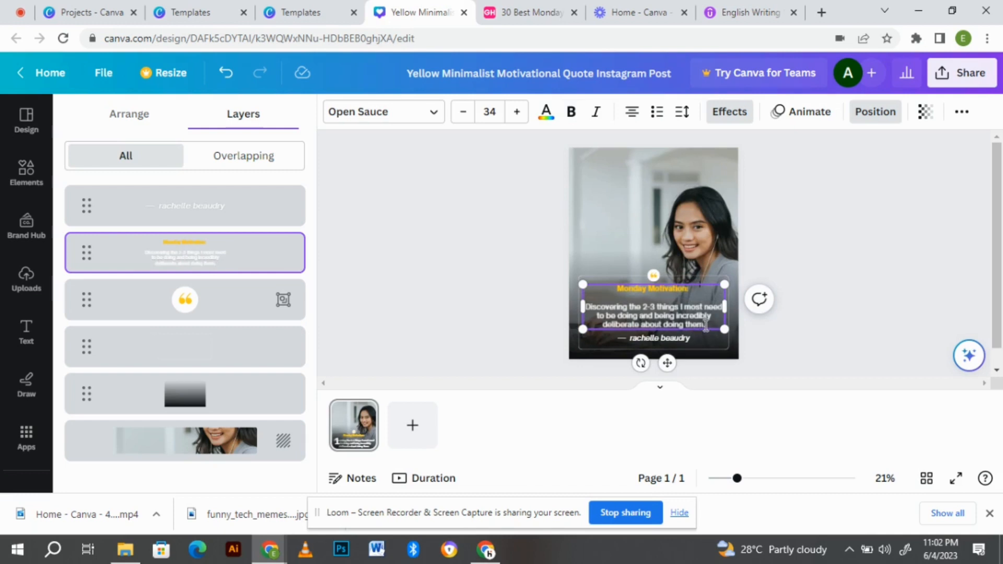
Copy the "Your Monday morning thoughts set the tone..." quote from the Good Housekeeping page and paste it over the post's white quote text
drag(706, 327, 675, 317)
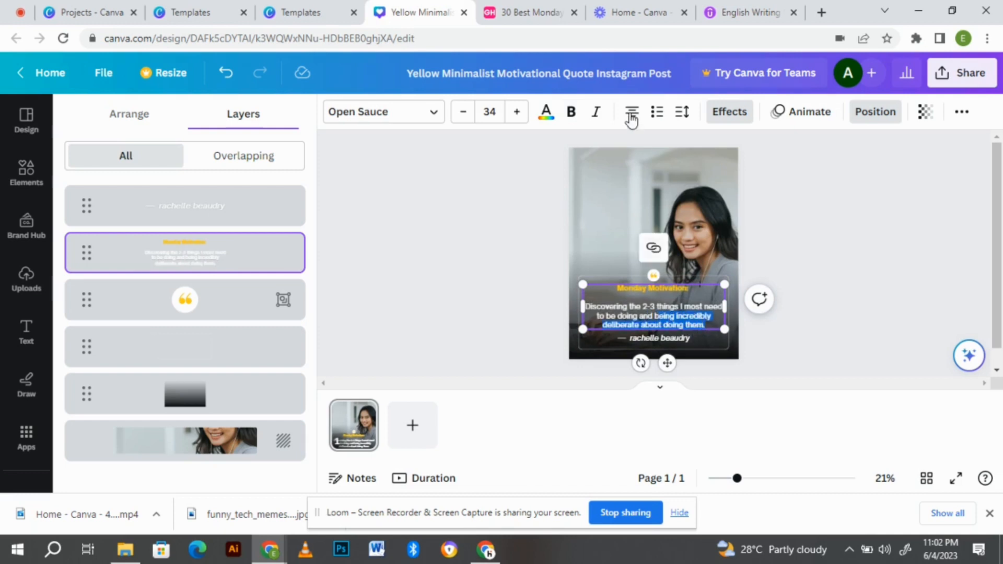
click(513, 9)
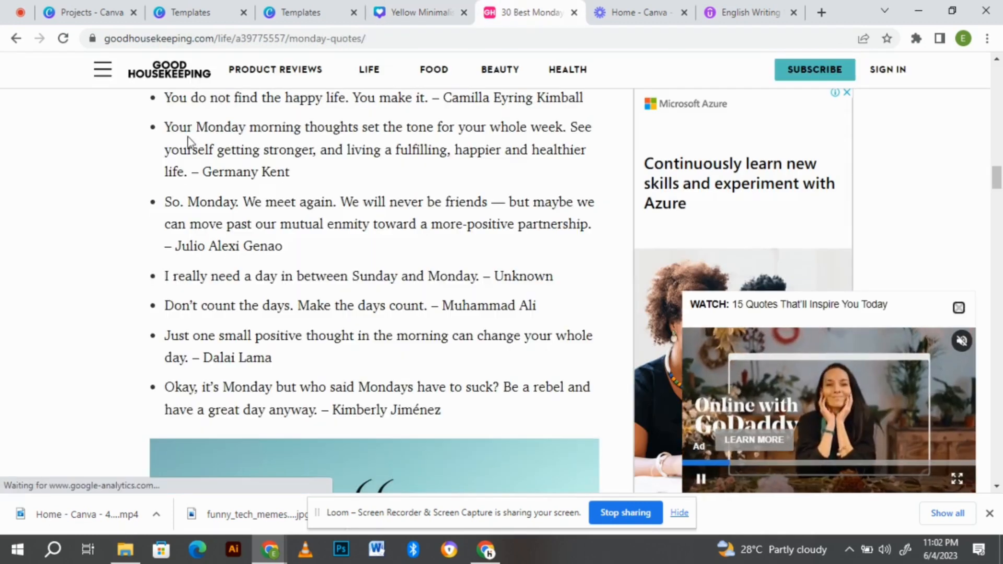
drag(165, 126, 191, 174)
key(ctrl+c)
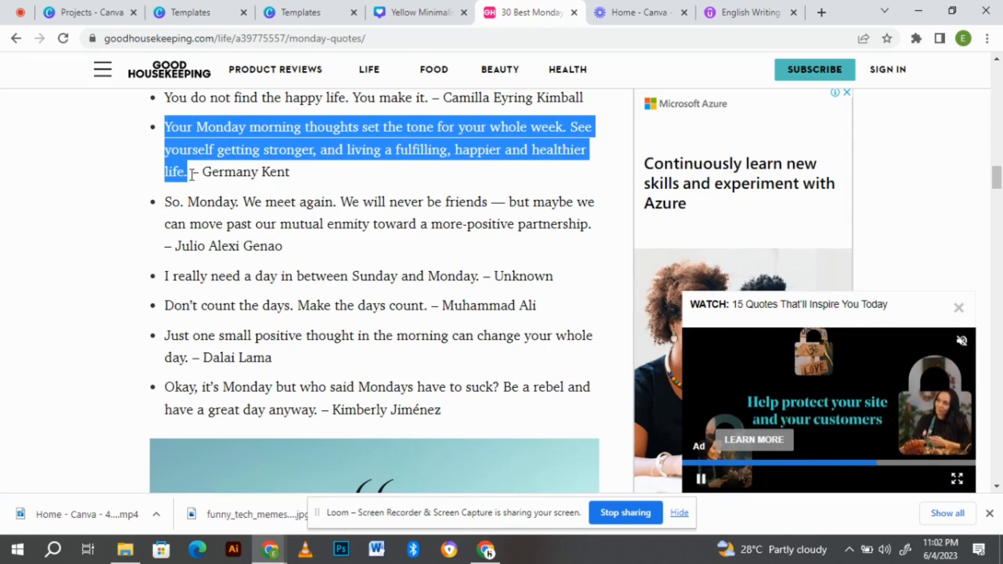
click(384, 15)
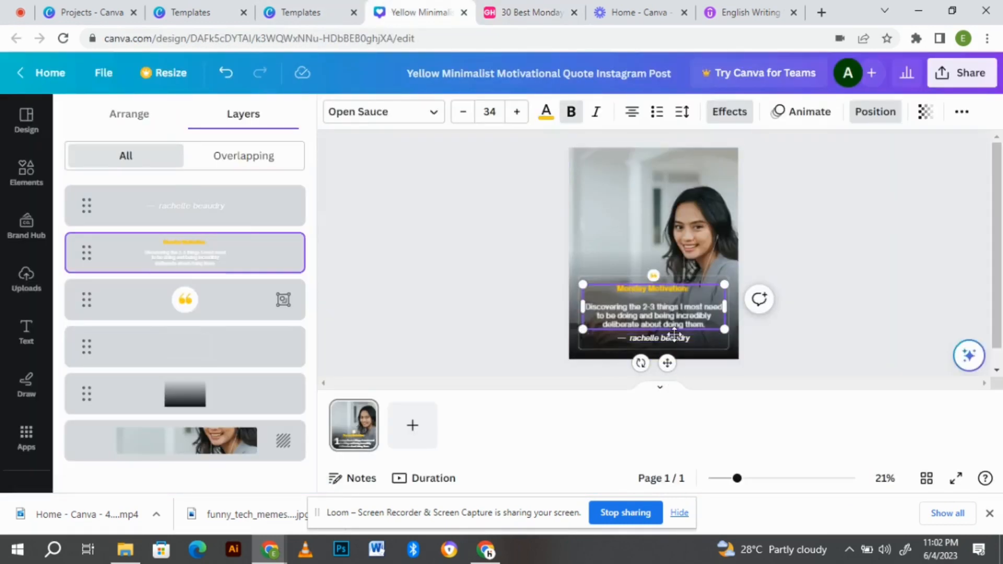
double_click(677, 319)
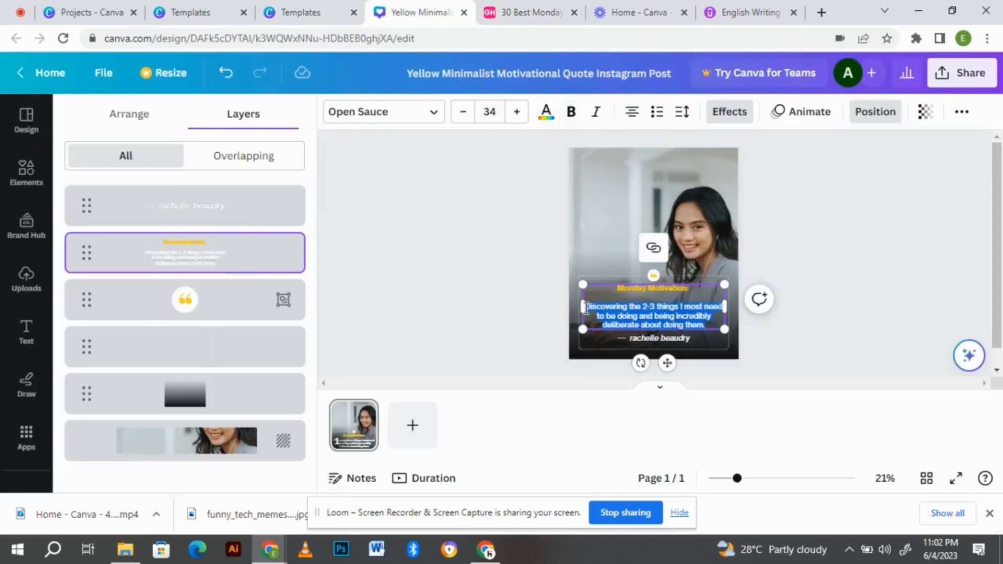
key(ctrl+v)
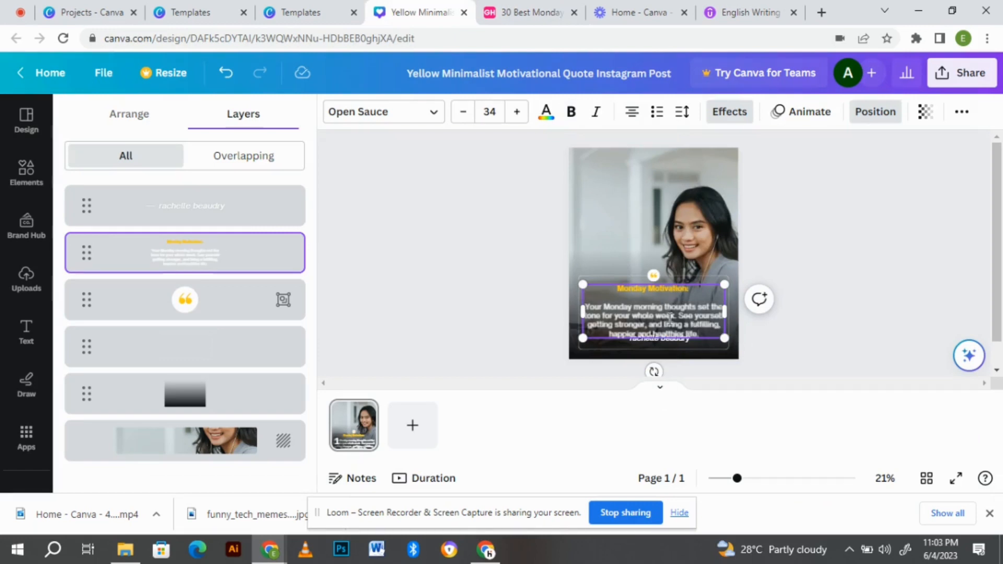
Try moving the quote text higher, enlarging it, tilting it and narrowing its box, and undo the size and rotation changes
click(683, 344)
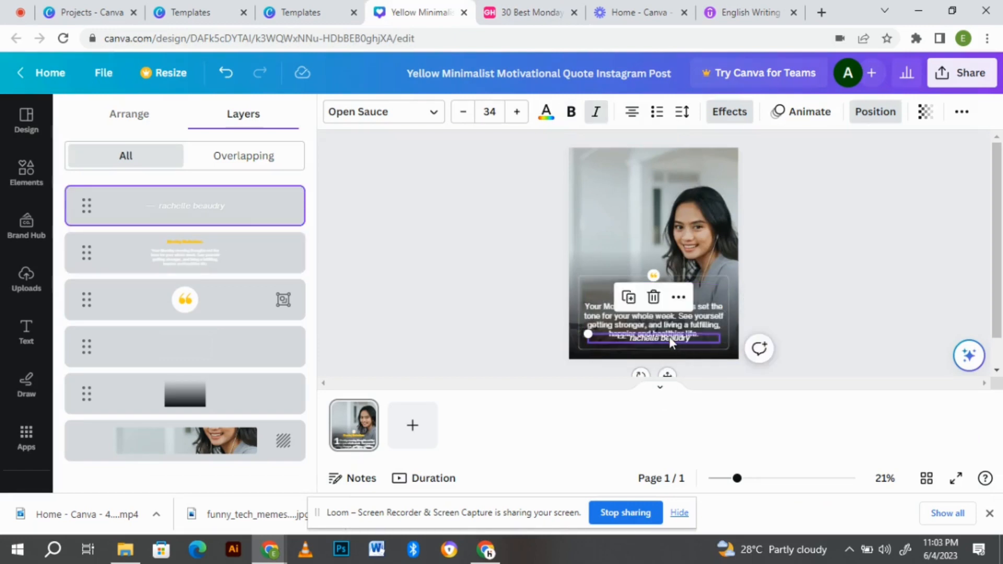
click(699, 320)
drag(698, 320, 756, 207)
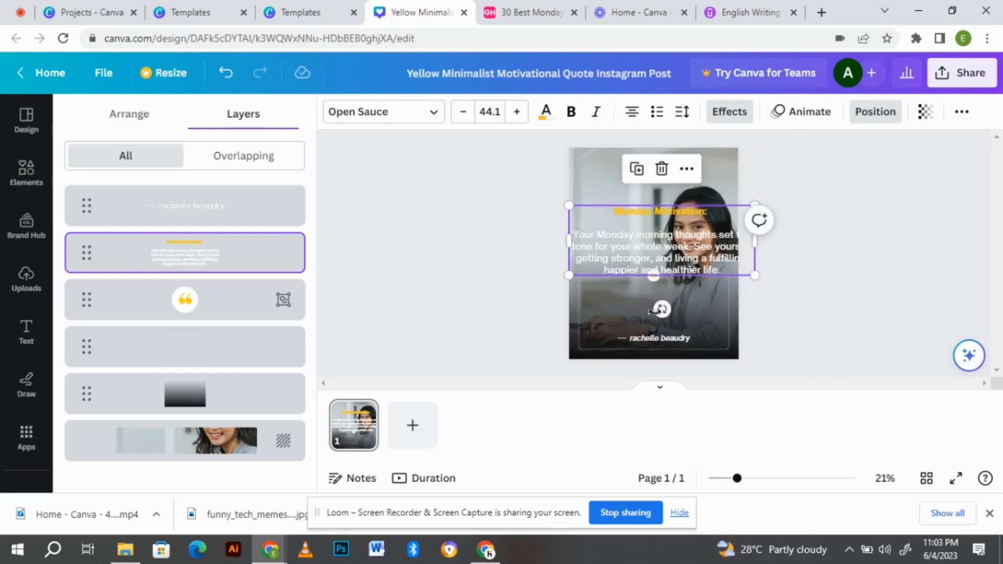
mouse_move(663, 309)
mouse_down()
mouse_move(601, 272)
mouse_move(766, 284)
mouse_move(721, 324)
mouse_move(607, 295)
mouse_move(679, 308)
mouse_move(660, 298)
mouse_up()
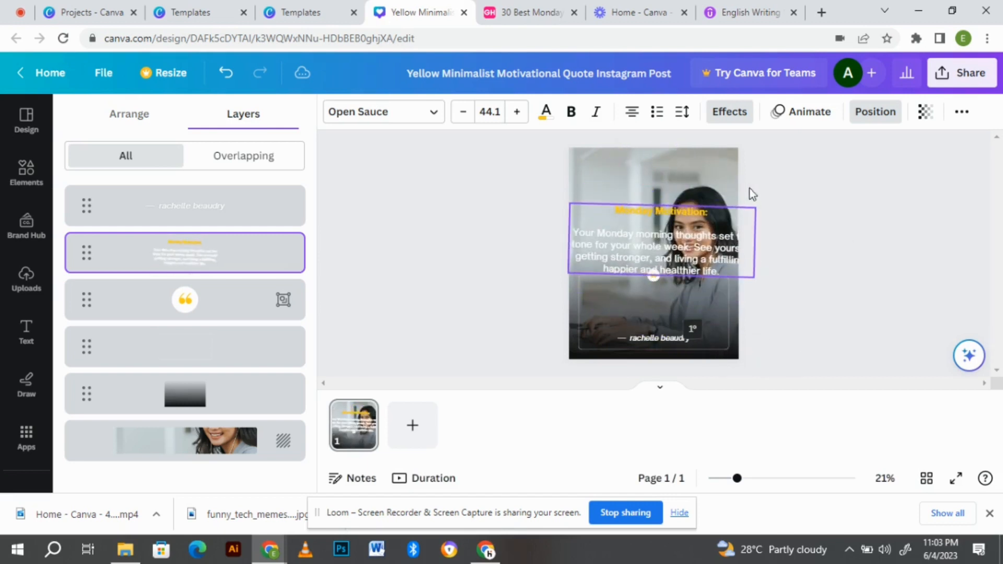
drag(756, 242, 728, 248)
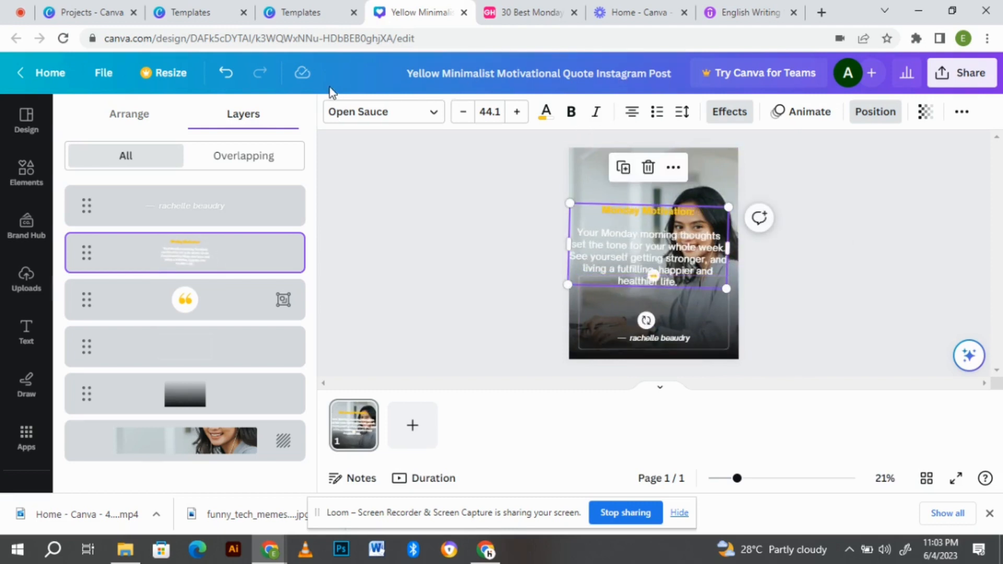
click(225, 74)
click(225, 76)
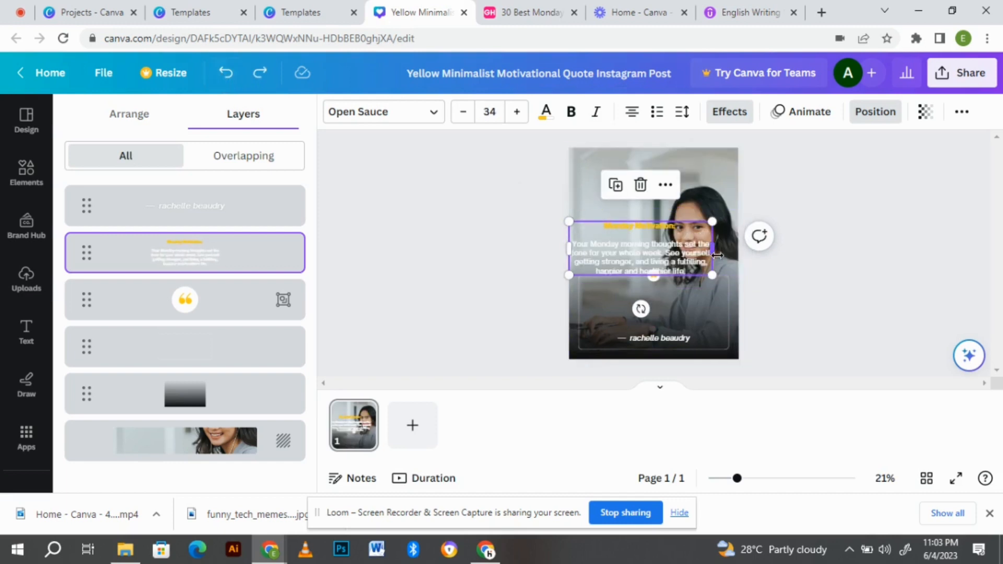
Move the quote text back into the outlined frame, delete it and undo the deletion
drag(710, 247, 729, 309)
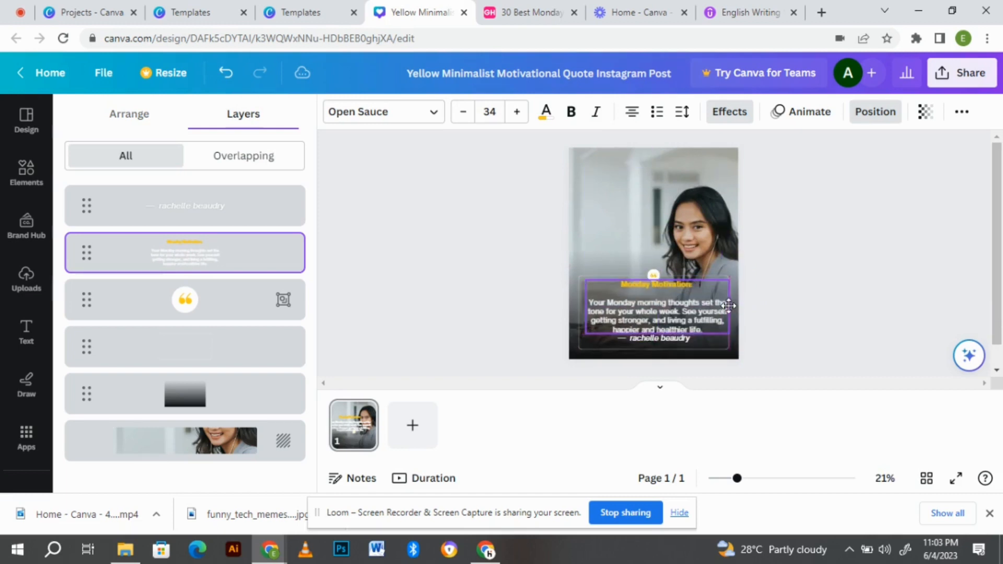
key(Delete)
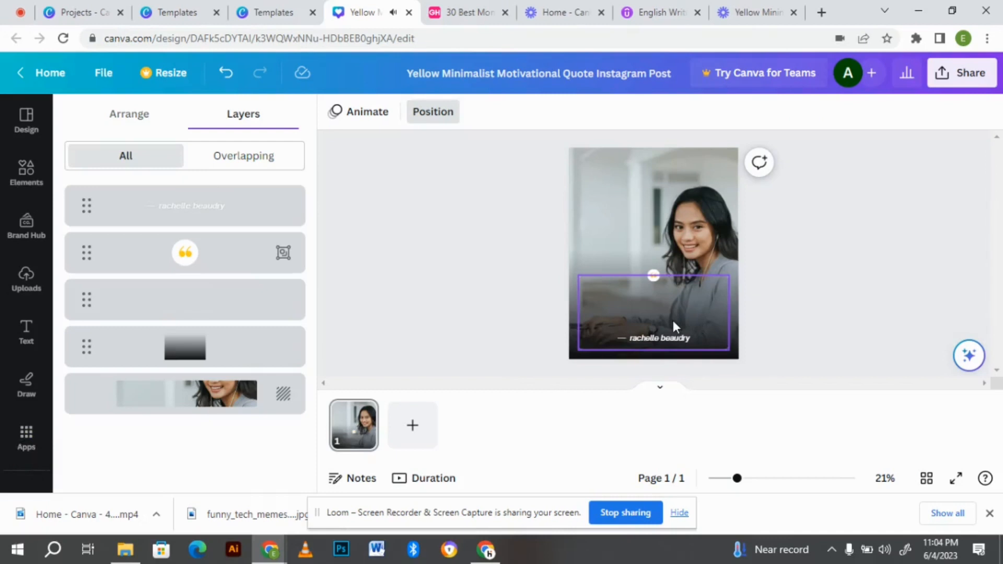
click(673, 321)
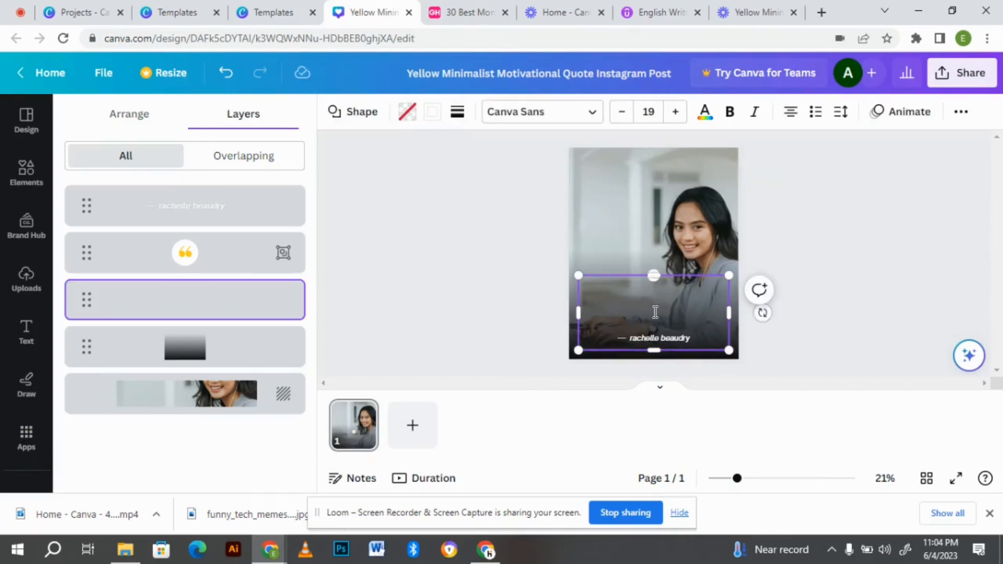
click(224, 73)
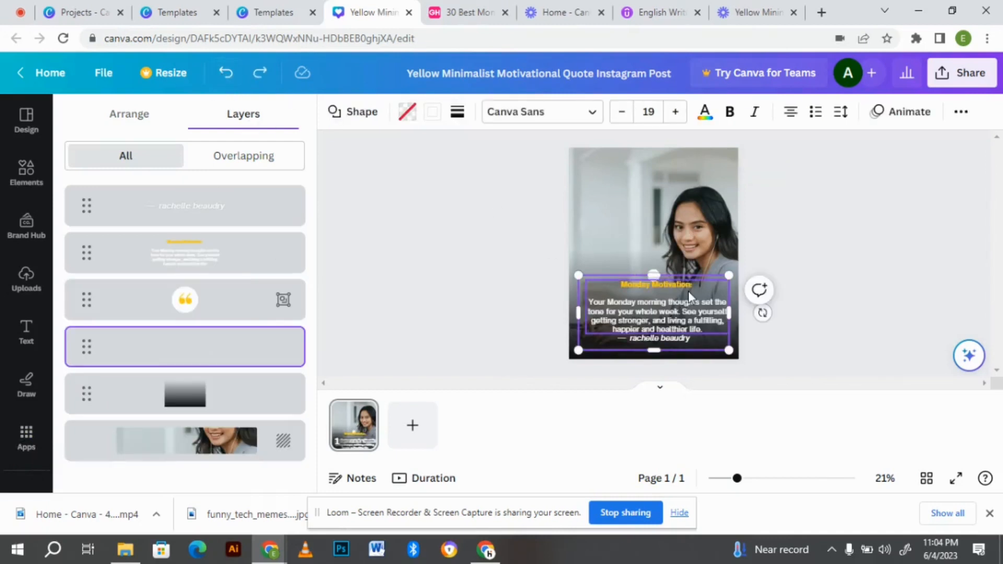
Move the quote text up out of the outlined frame and shift the author line slightly lower
drag(683, 293, 659, 190)
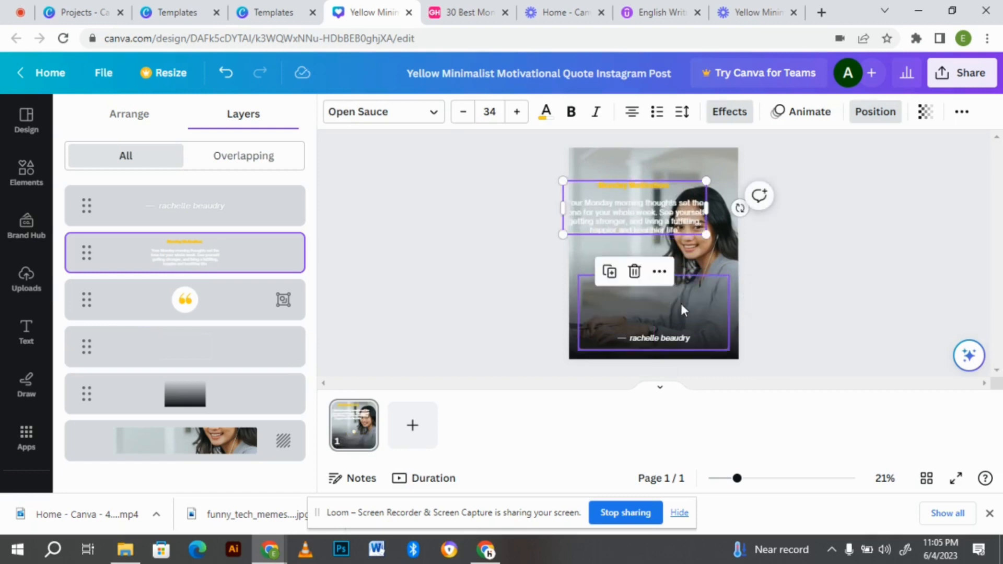
mouse_move(705, 285)
mouse_down()
mouse_move(671, 272)
mouse_move(696, 270)
mouse_move(703, 287)
mouse_up()
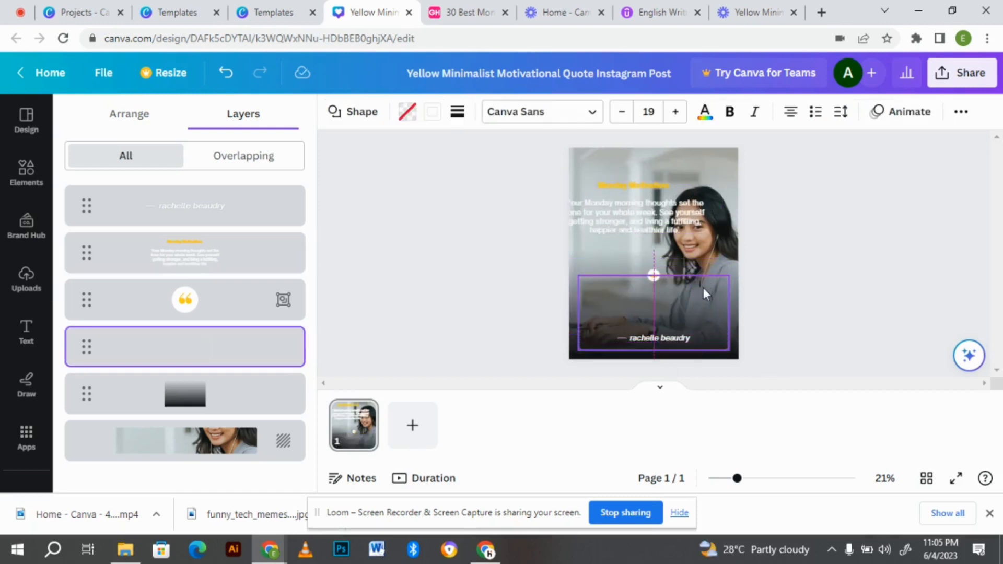
mouse_move(680, 338)
mouse_down()
mouse_move(666, 320)
mouse_move(679, 345)
mouse_up()
Replace the author name with "Germany Kent" and move the quote text back into the frame above it
double_click(681, 346)
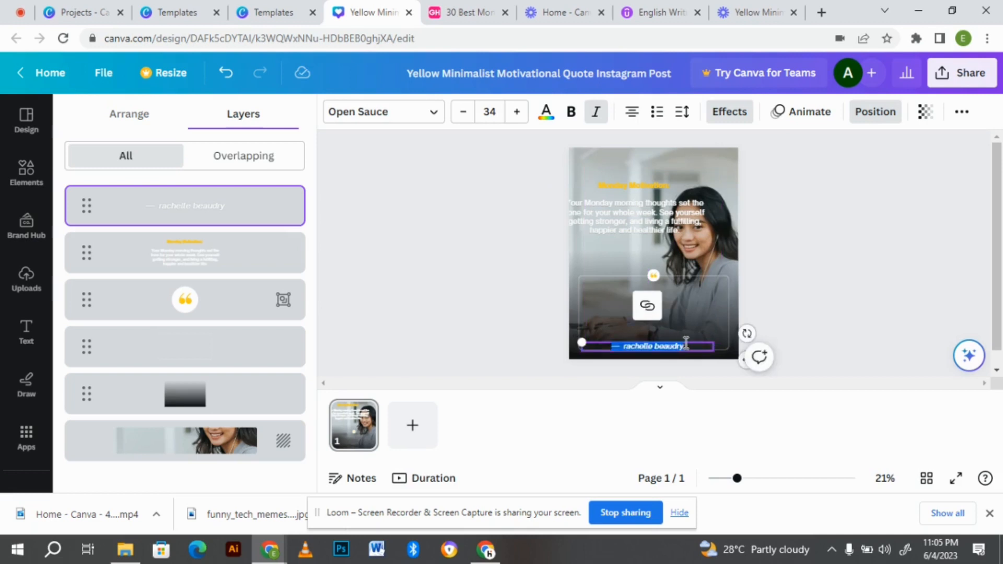
text(G)
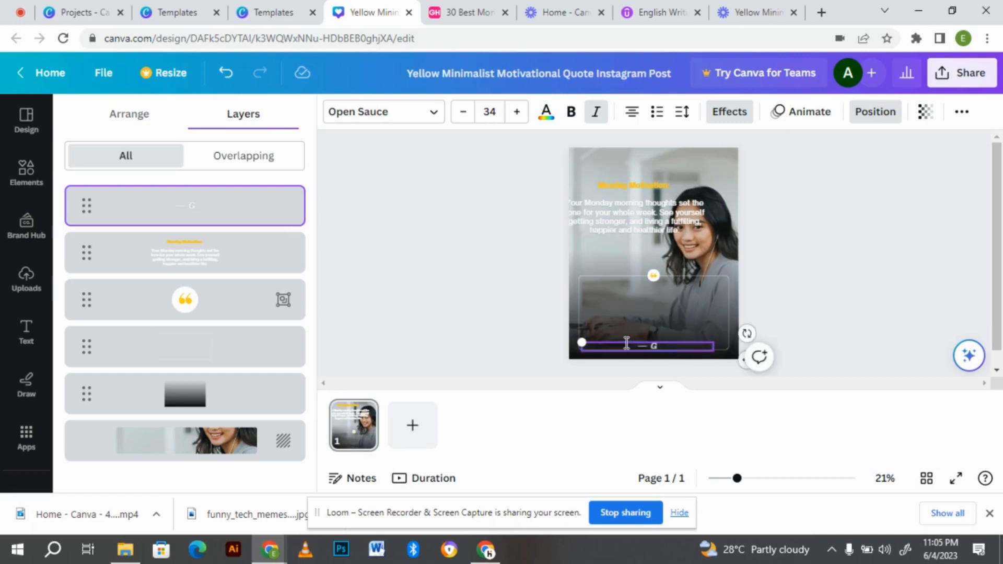
text(ermany Kent)
click(689, 328)
drag(658, 212, 678, 319)
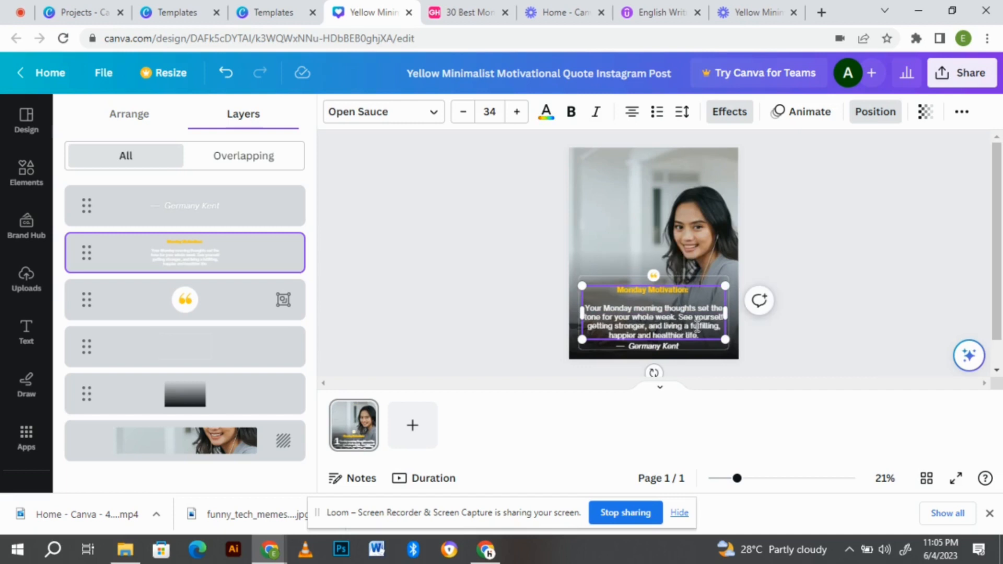
Try Josefin Sans Regular on the whole quote text block, and settle on the Glacial Indifference font
drag(704, 337, 583, 305)
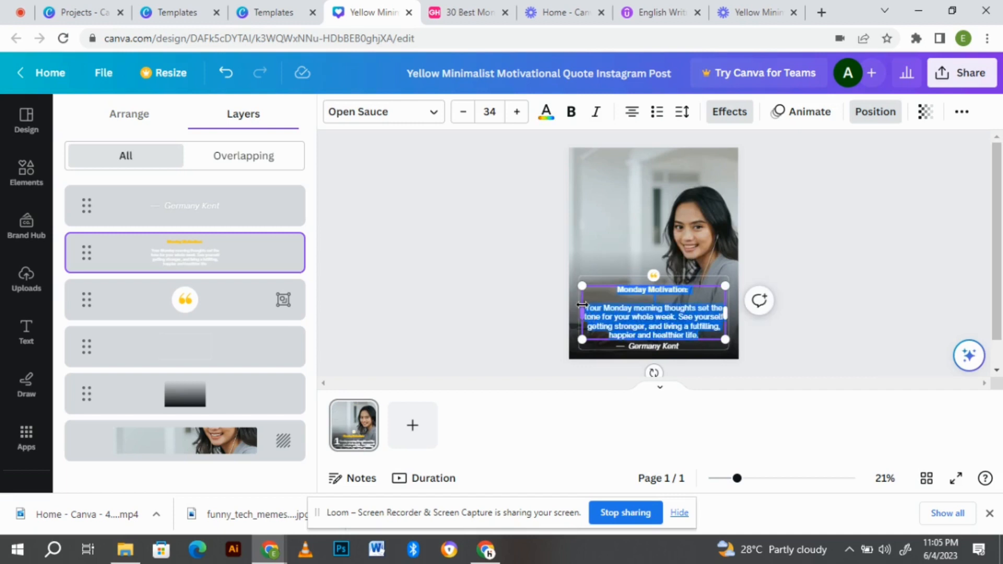
click(433, 115)
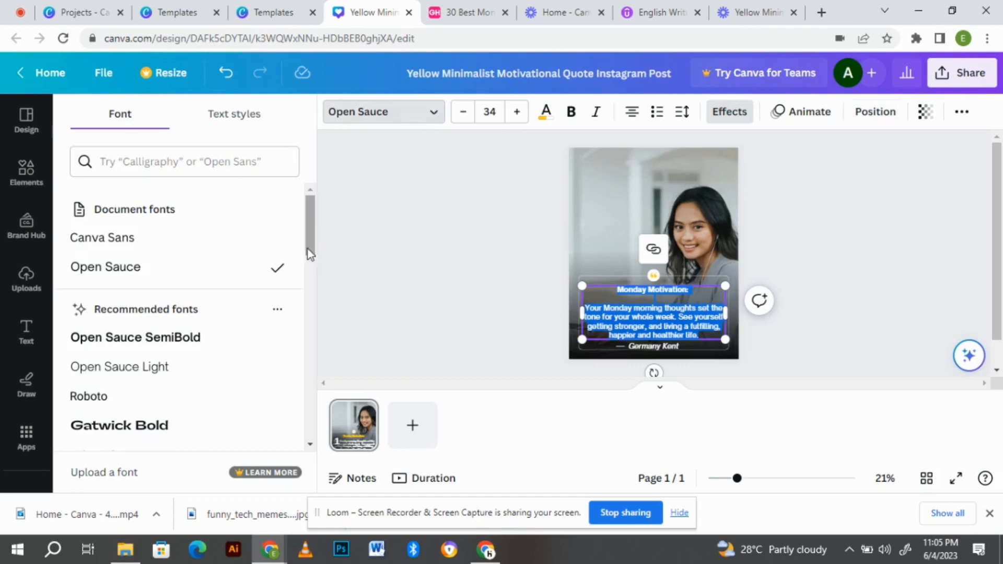
scroll(309, 253, down, 4)
click(211, 341)
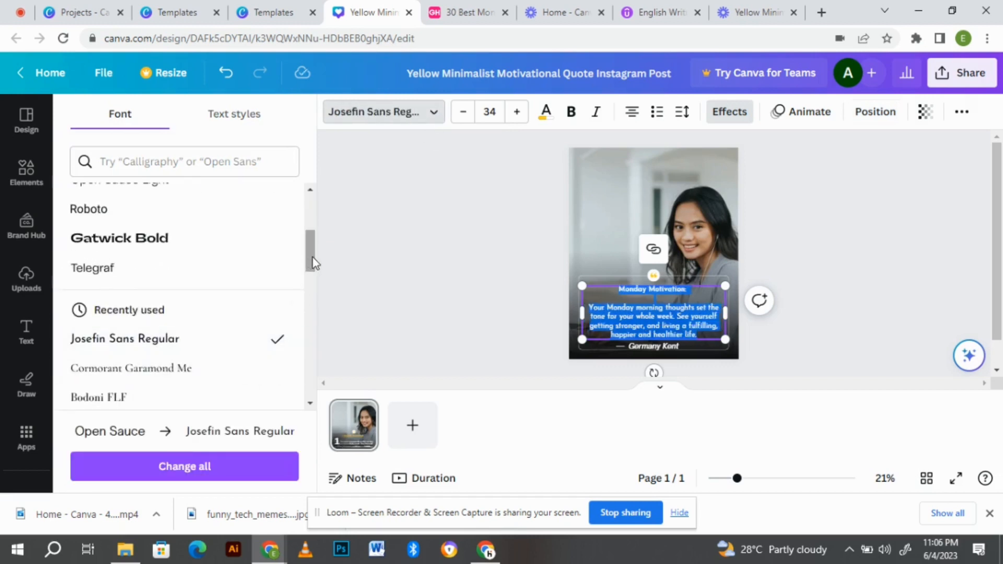
drag(313, 263, 314, 280)
click(220, 312)
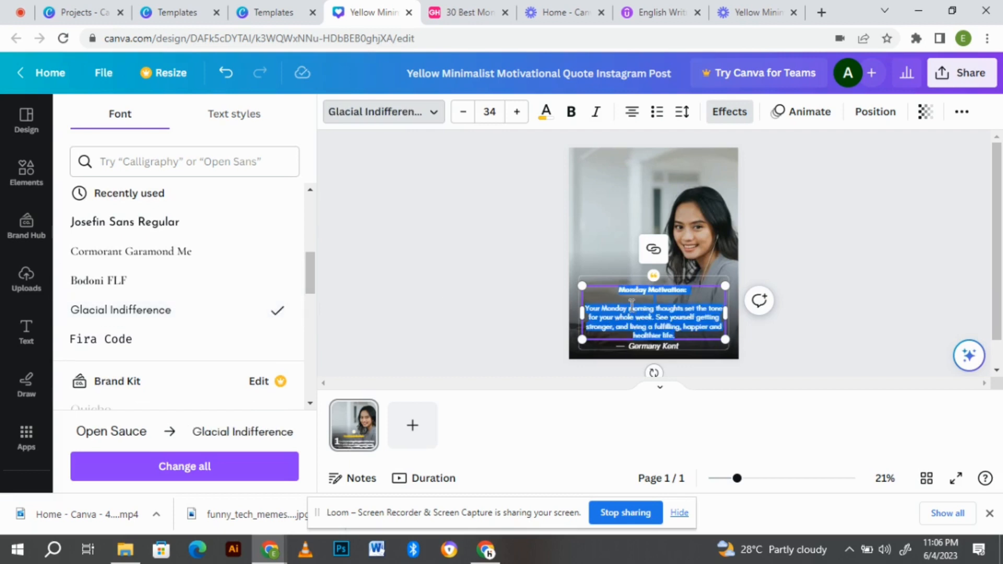
Increase the quote text size to 35 and narrow its text box slightly
click(517, 112)
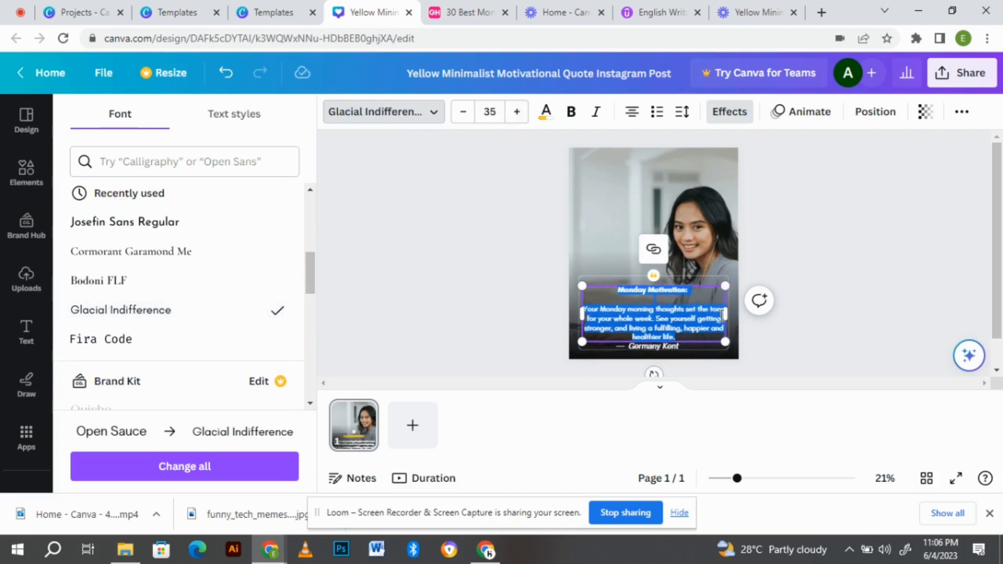
drag(726, 318, 721, 317)
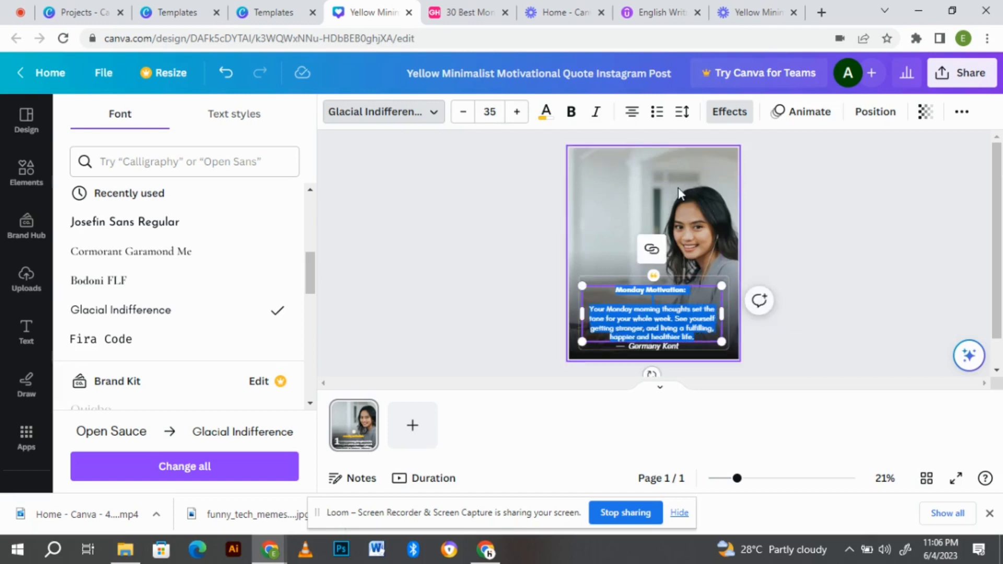
Try other alignments, including justified, on the quote text and return it to centred
click(634, 113)
click(634, 114)
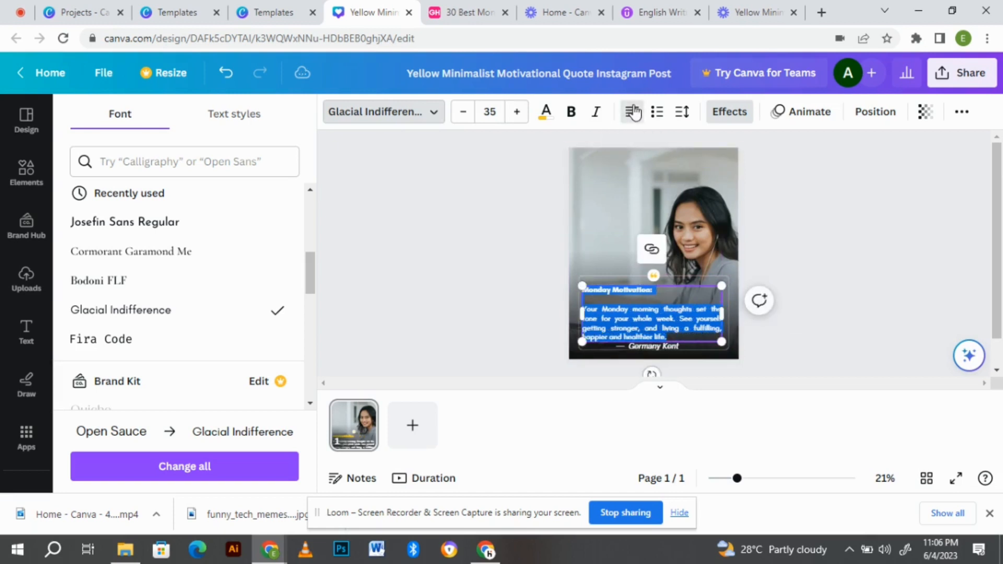
click(634, 113)
click(635, 115)
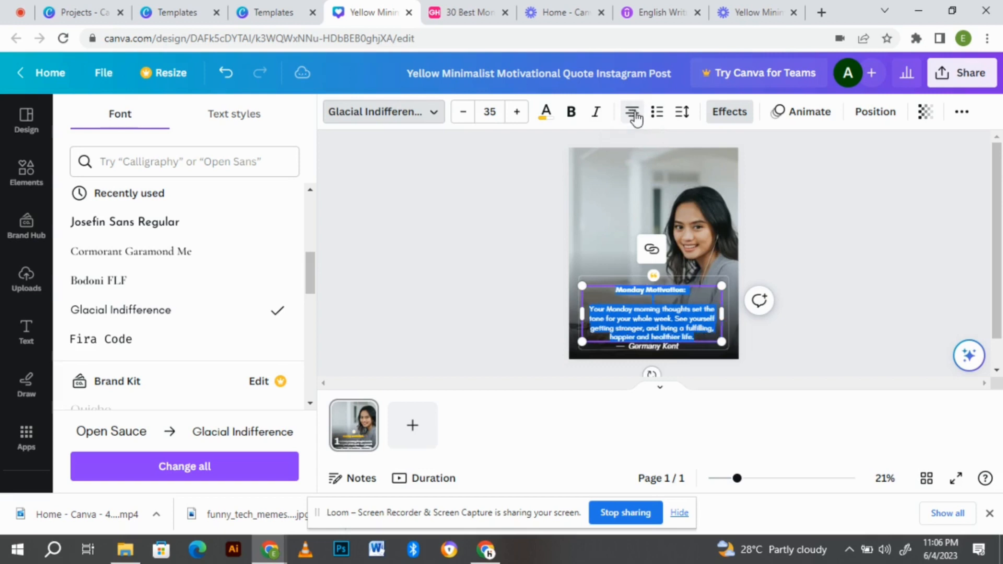
click(665, 352)
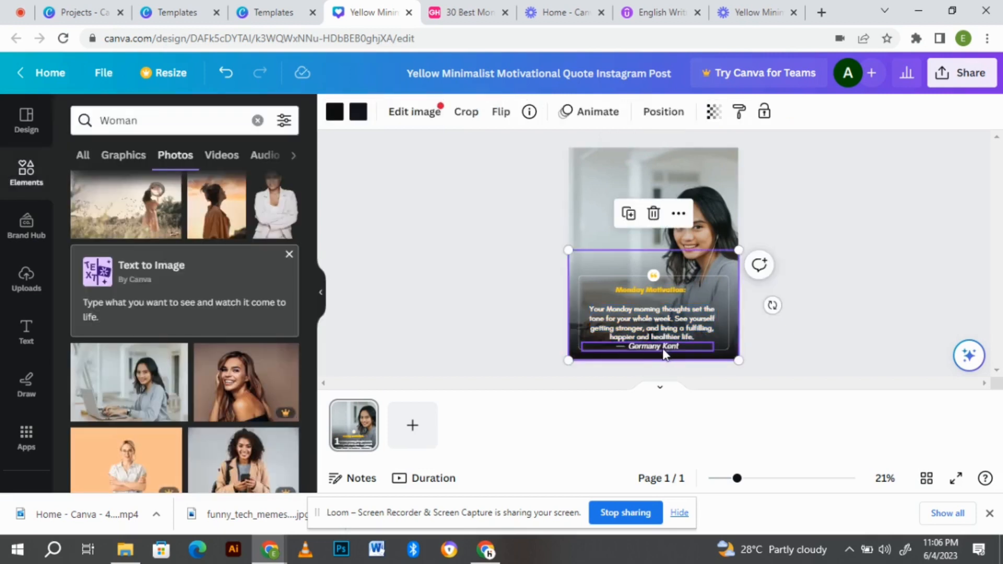
Try Josefin Sans Regular and Cormorant Garamond on the author line and increase its size to 40
click(665, 349)
click(436, 112)
drag(309, 313, 306, 270)
click(224, 316)
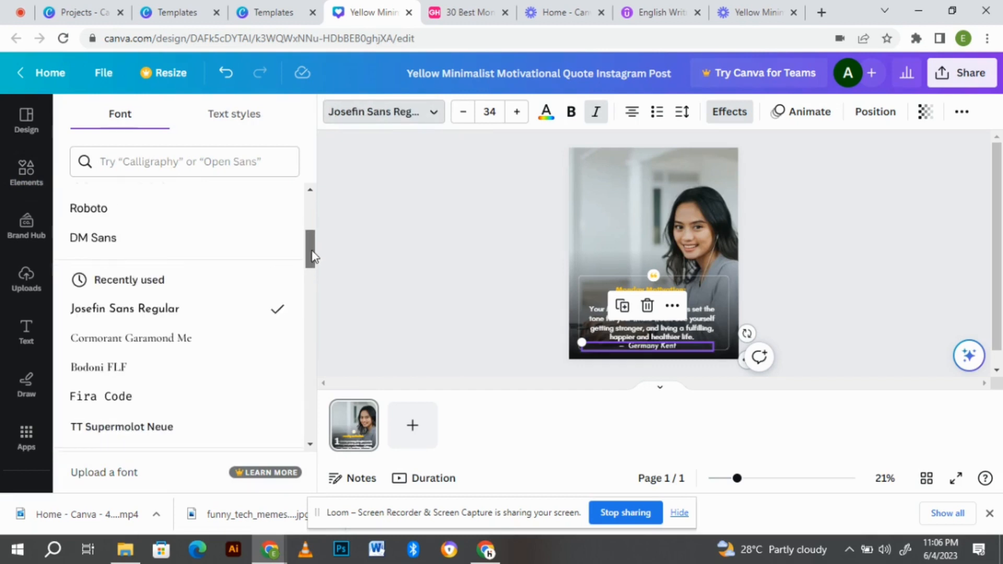
click(214, 345)
click(517, 111)
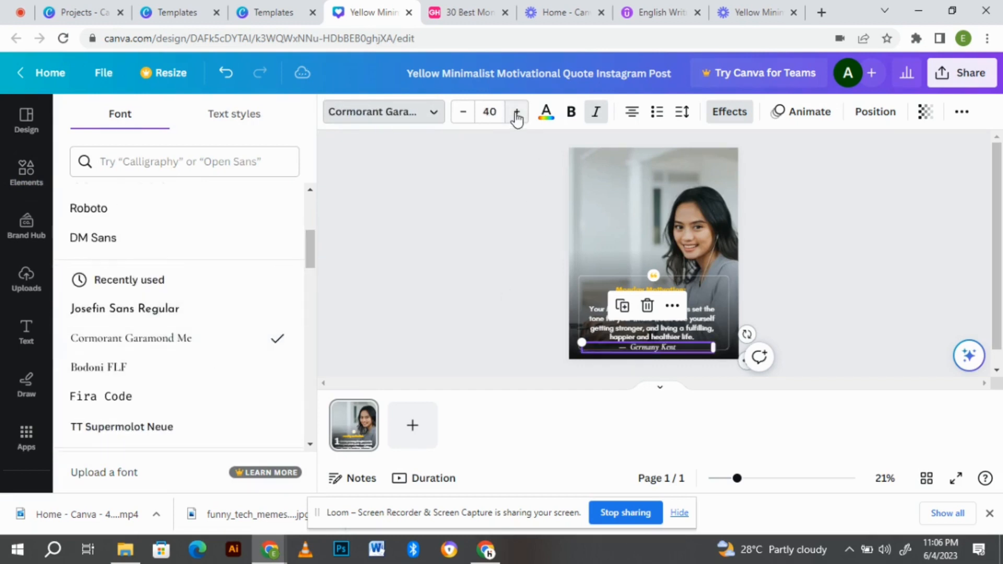
Try Josefin Sans Regular on the author line again, undoing and redoing the latest changes
click(209, 310)
scroll(308, 324, up, 3)
scroll(308, 324, down, 4)
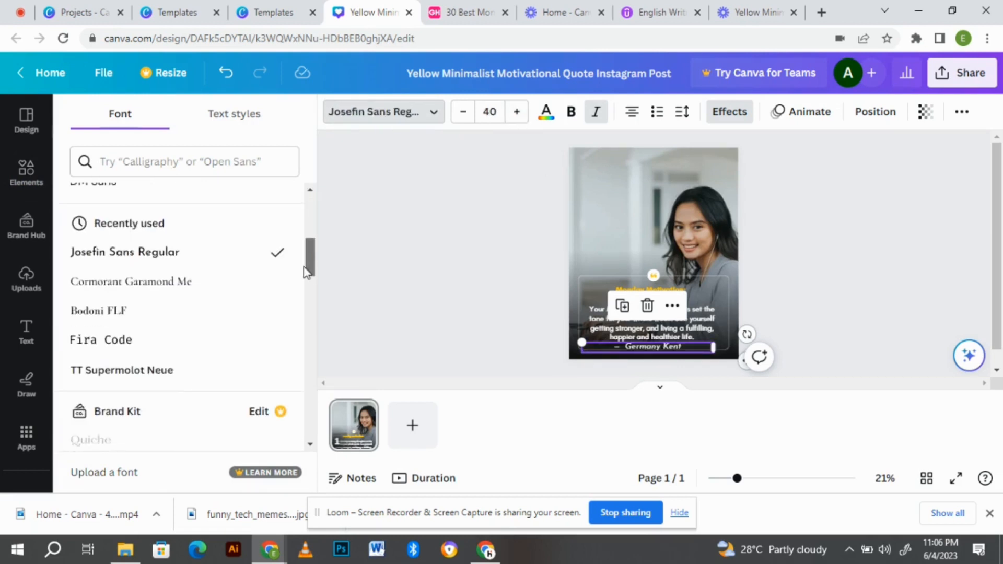
click(238, 310)
key(ctrl+z)
key(ctrl+z)
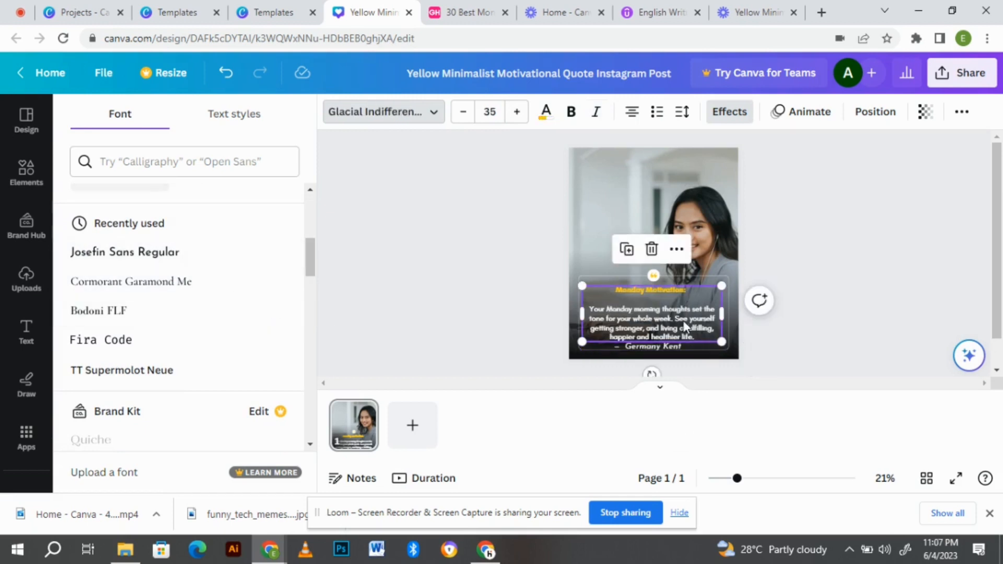
key(ctrl+shift+z)
Find the Glacial Indifference font and apply it to the author line
scroll(309, 303, down, 5)
click(197, 161)
text(glacial)
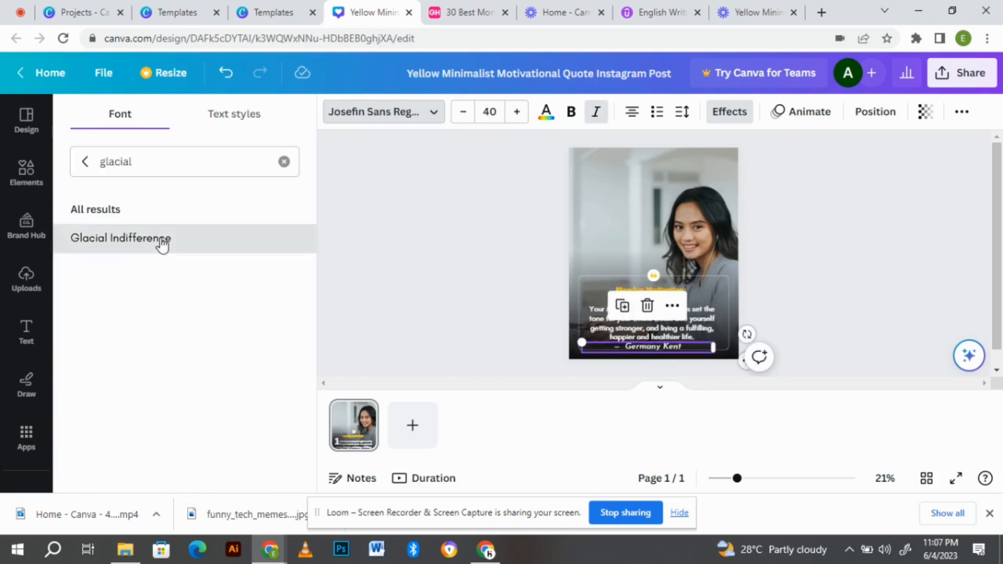
click(162, 241)
Remove the blank line between the "Monday Motivation:" heading and the quote, and reposition the text block inside the frame
click(683, 321)
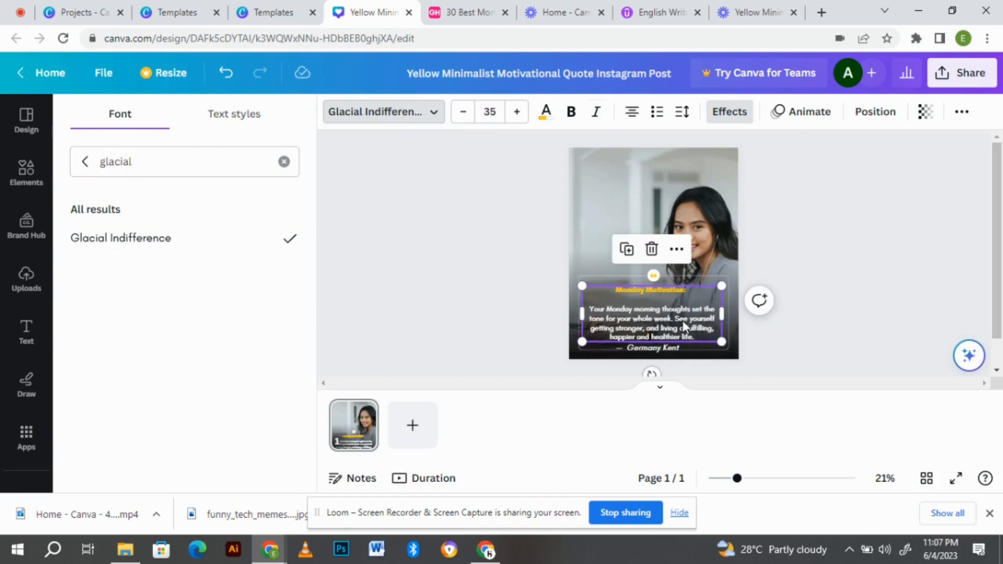
drag(674, 309, 716, 327)
click(709, 348)
click(736, 356)
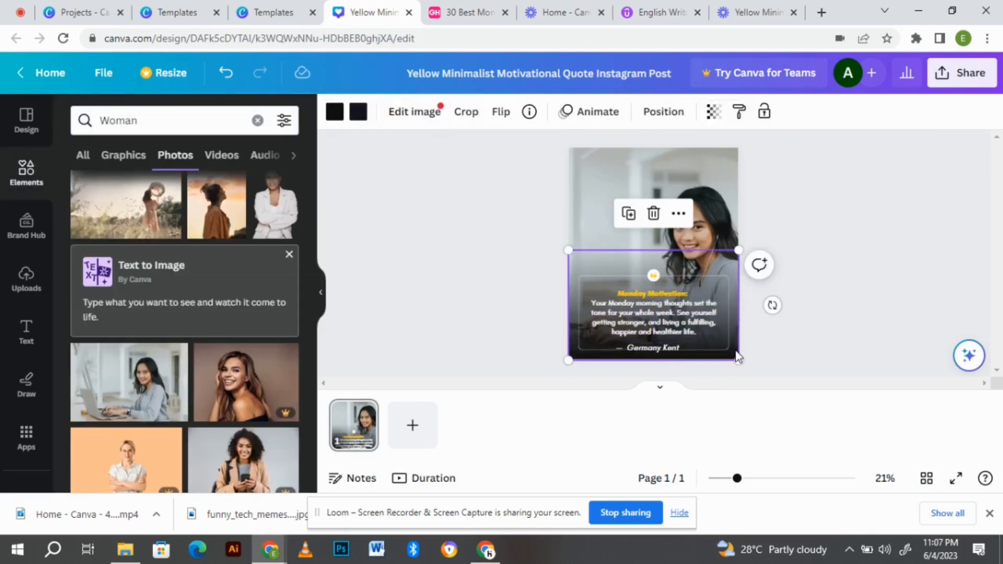
Colour the "Monday Motivation:" heading Dark Turquoise #0097b2
click(677, 184)
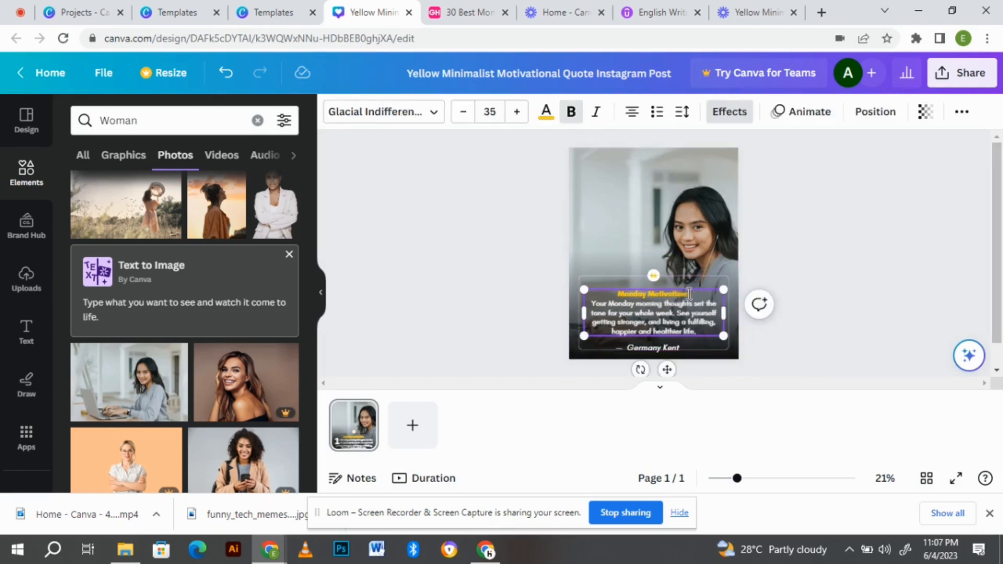
drag(689, 294, 611, 291)
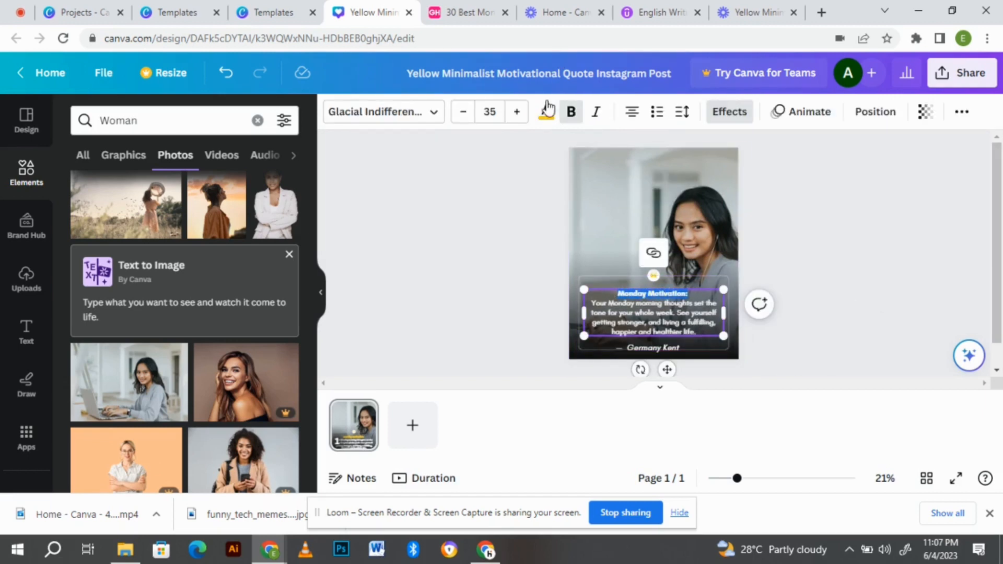
click(547, 110)
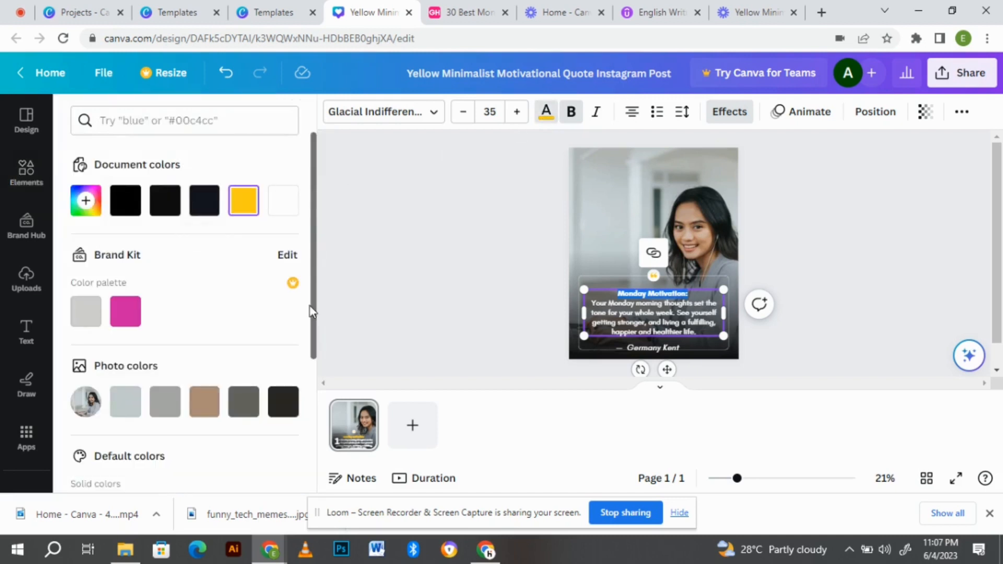
drag(314, 322, 307, 454)
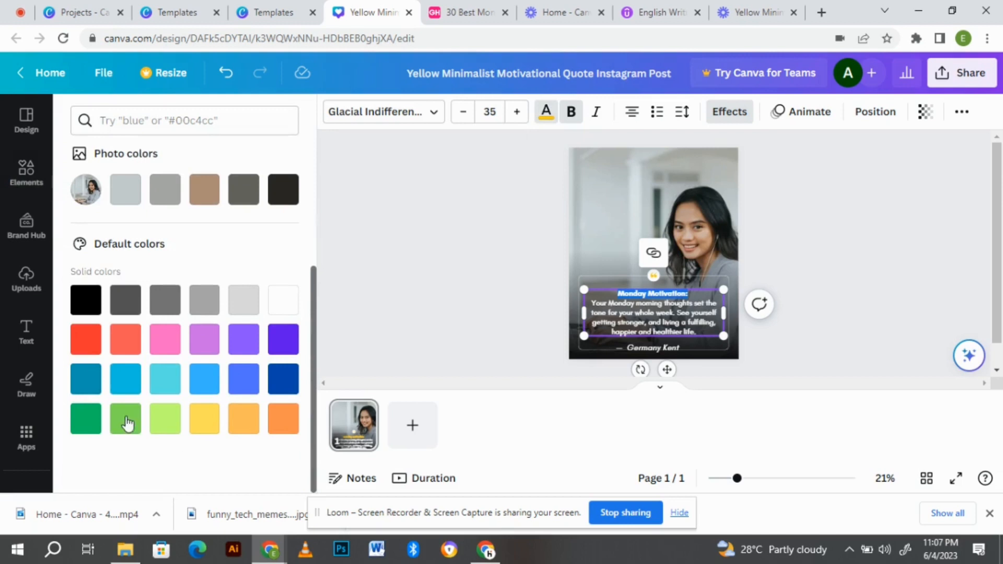
click(84, 387)
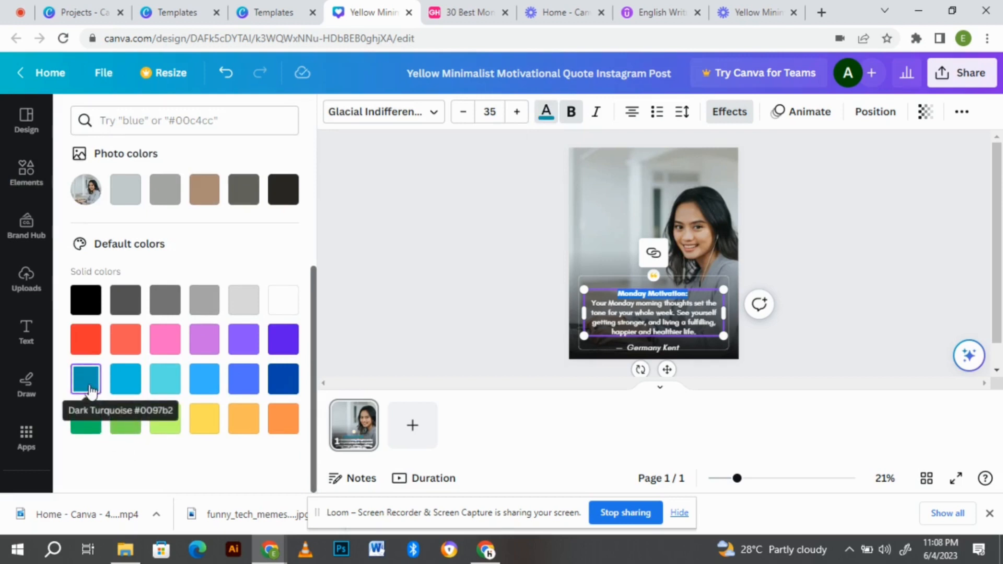
click(698, 275)
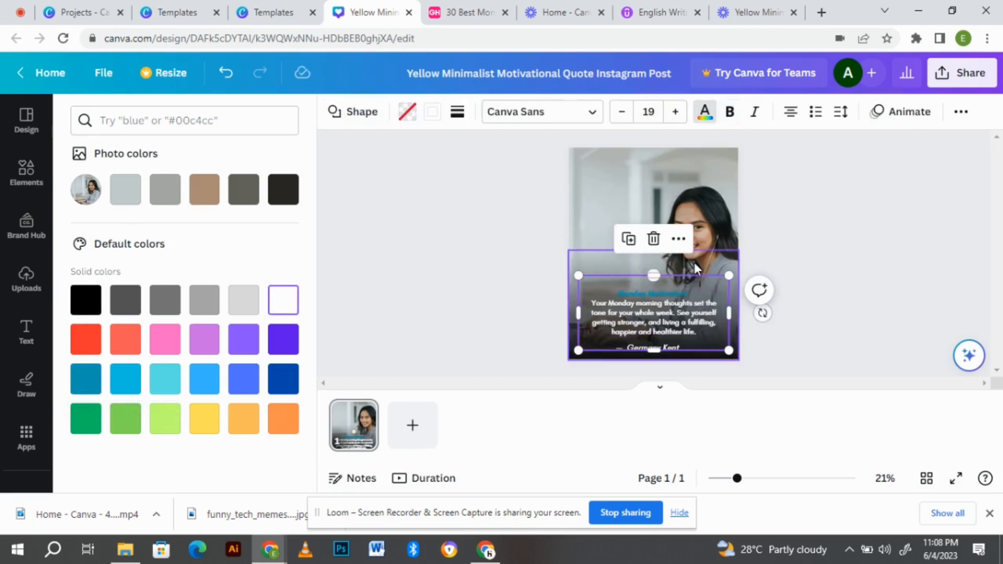
Recolour the quotation mark icon above the heading with the document's turquoise
click(658, 284)
click(653, 277)
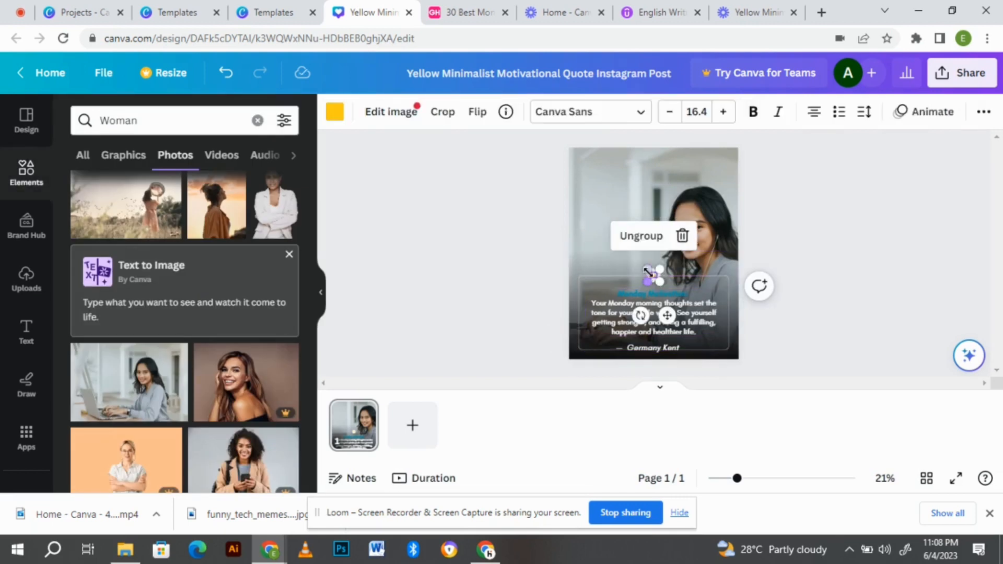
click(336, 113)
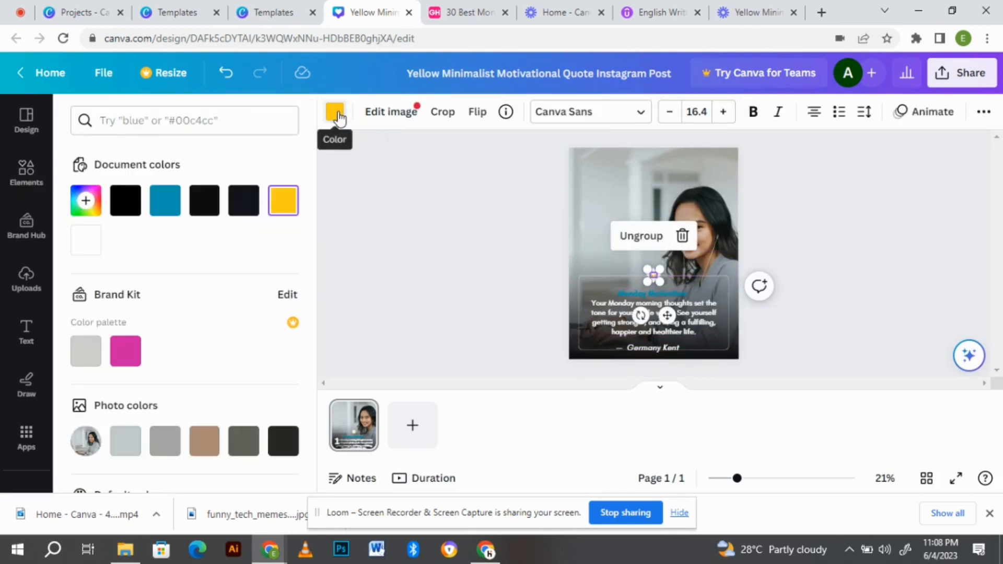
click(166, 210)
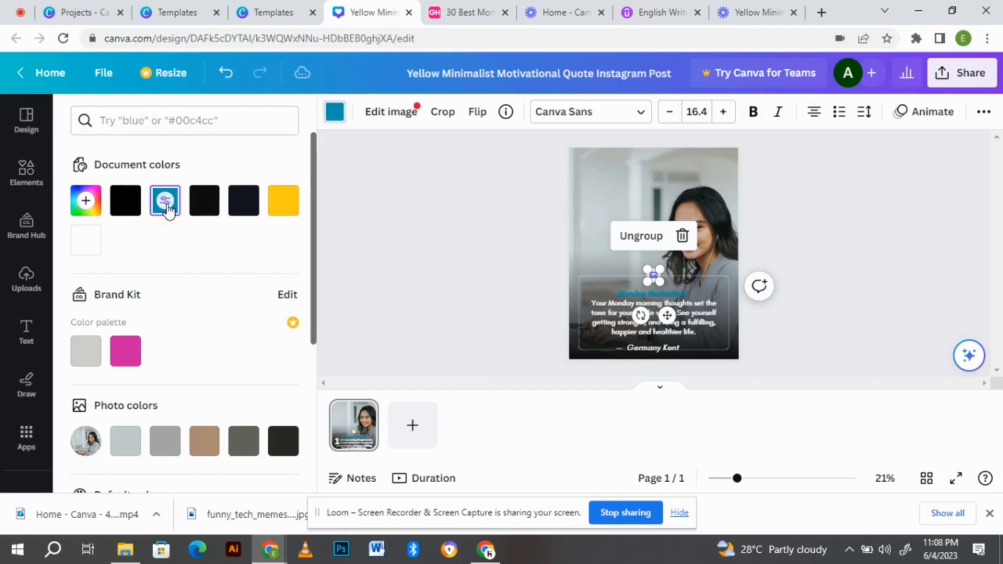
click(698, 262)
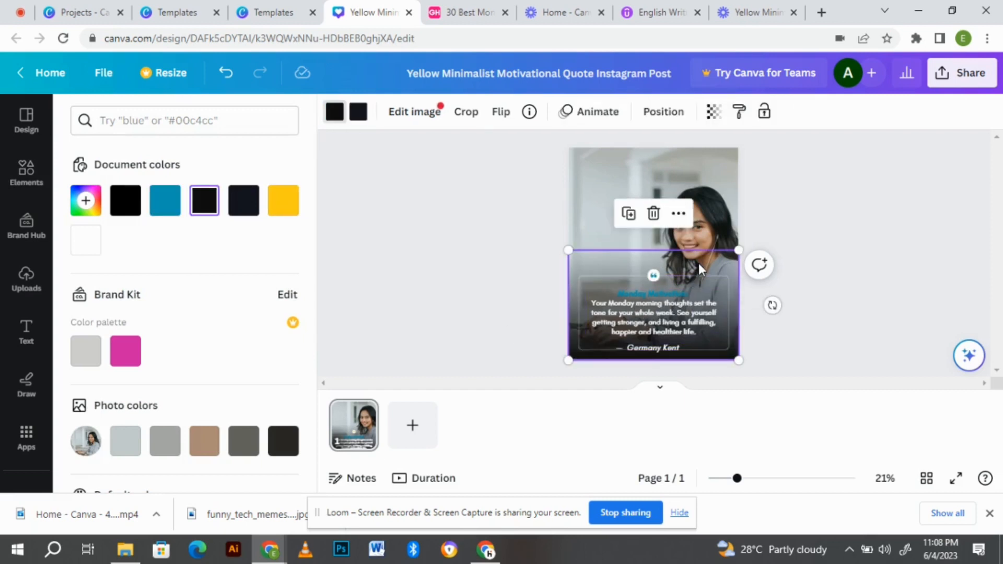
click(723, 229)
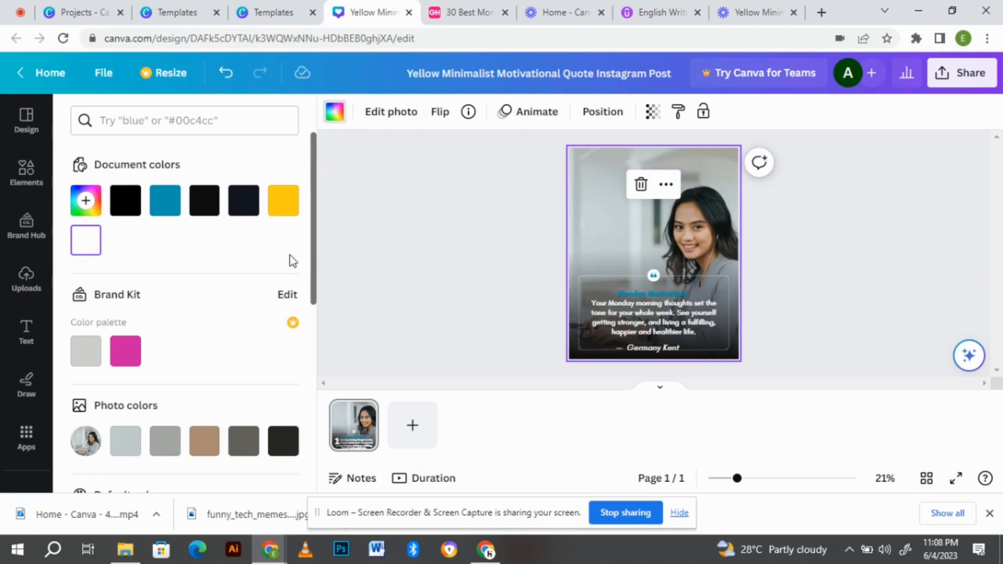
Add a rounded square shape to the design and stretch it sideways into a wide rectangle
click(27, 178)
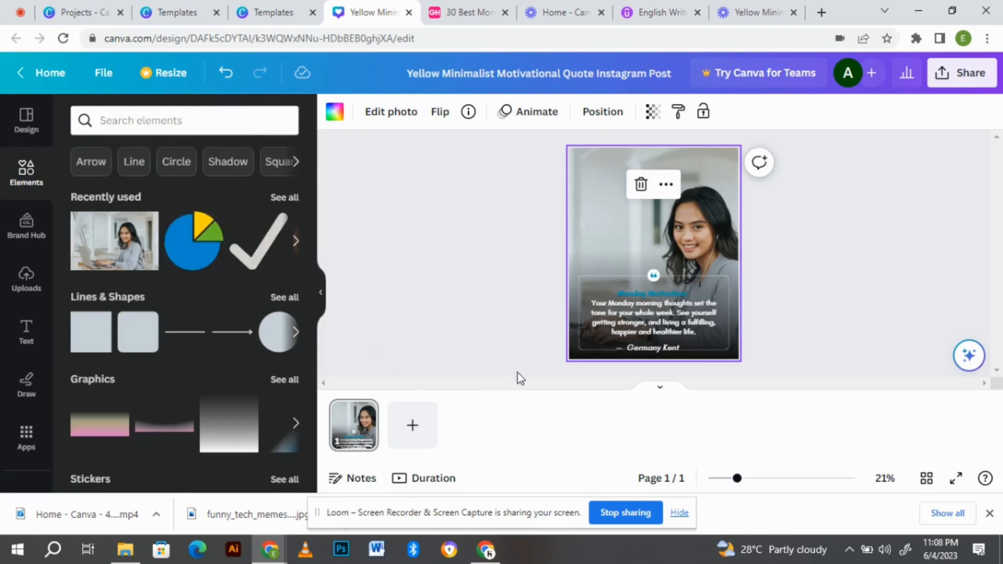
click(139, 337)
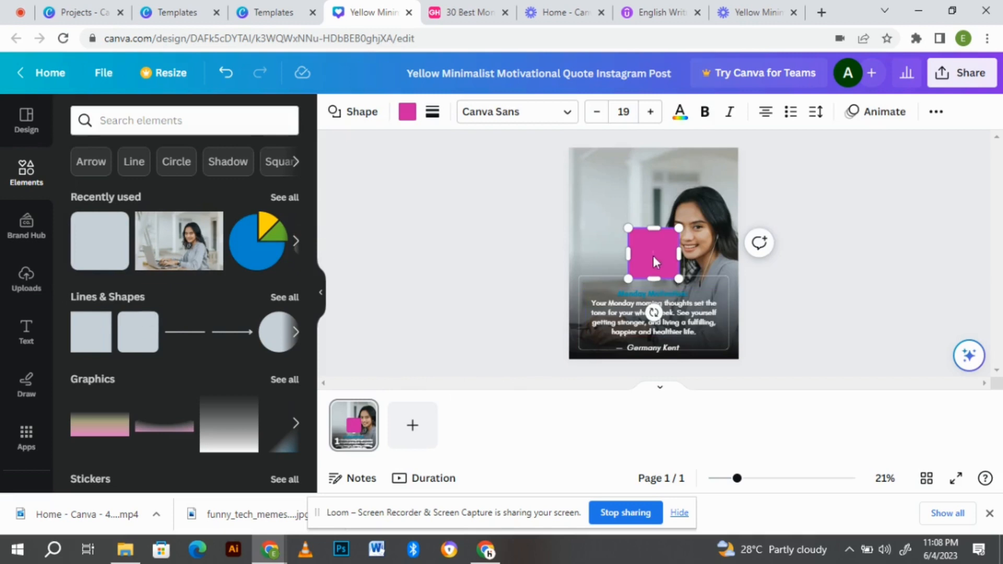
drag(678, 254, 713, 254)
drag(629, 254, 597, 254)
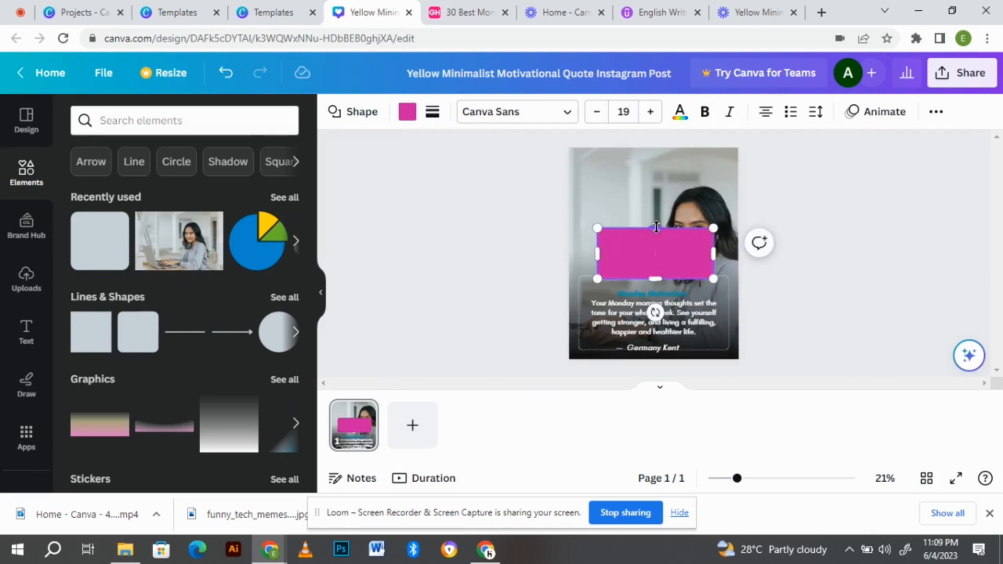
Place the pink rectangle behind the quote text and enlarge it to cover both the quote and the author line
drag(651, 248, 643, 306)
drag(706, 312, 724, 312)
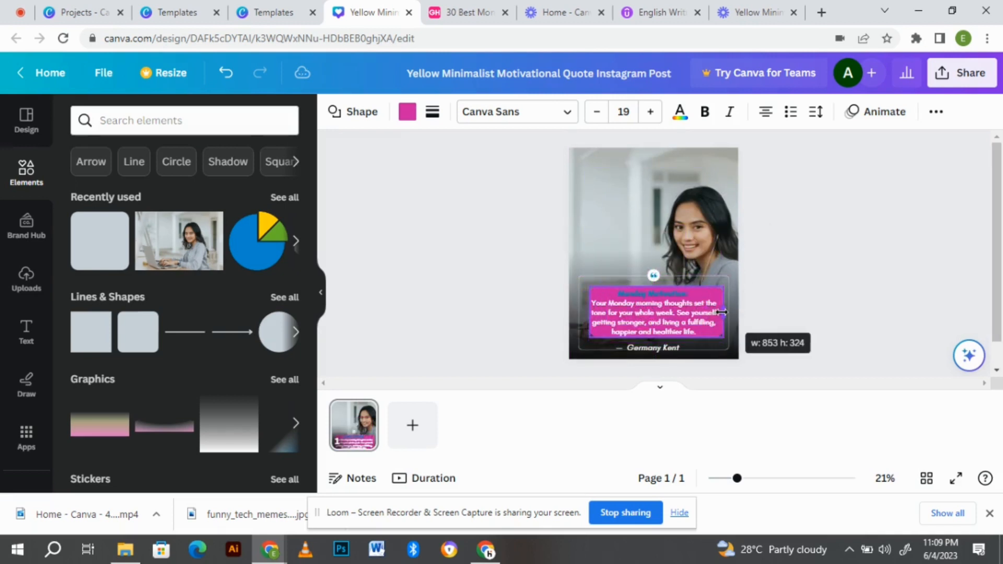
drag(584, 310, 578, 310)
drag(655, 337, 685, 323)
click(676, 350)
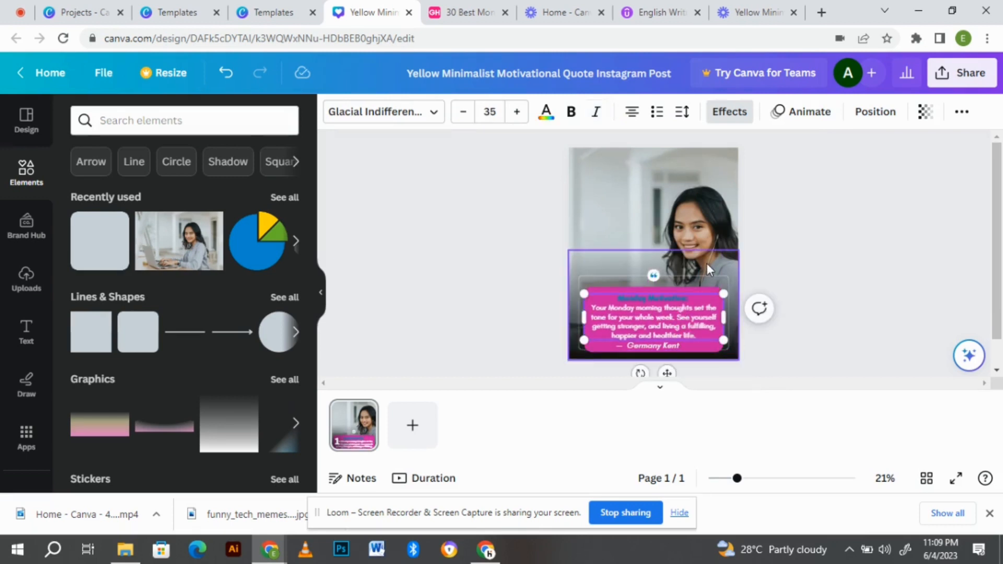
click(707, 262)
click(679, 334)
click(684, 342)
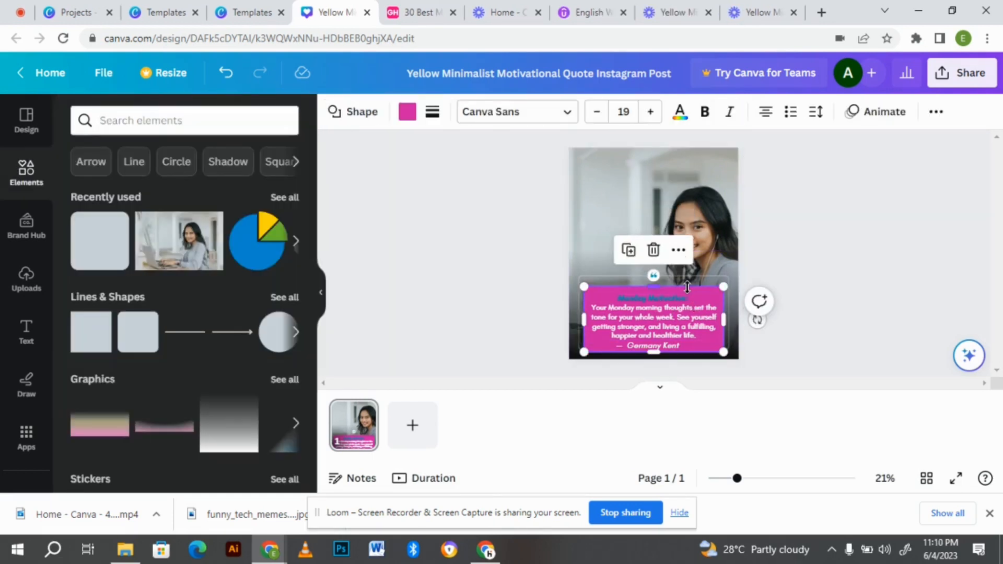
click(689, 333)
click(682, 343)
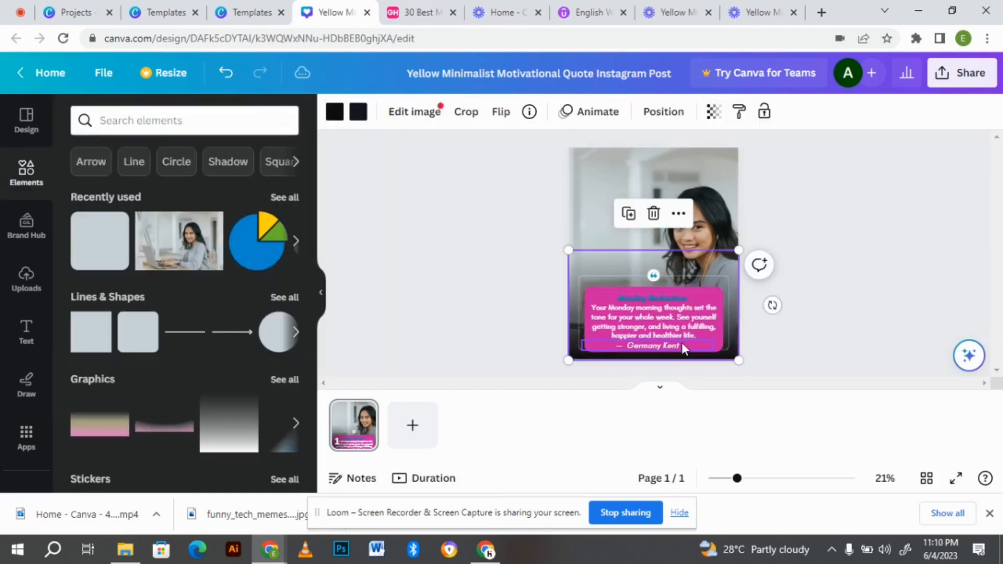
Change the quote sentences below the heading to black #000000
click(687, 325)
mouse_move(695, 331)
mouse_down()
mouse_move(674, 326)
mouse_move(695, 329)
mouse_up()
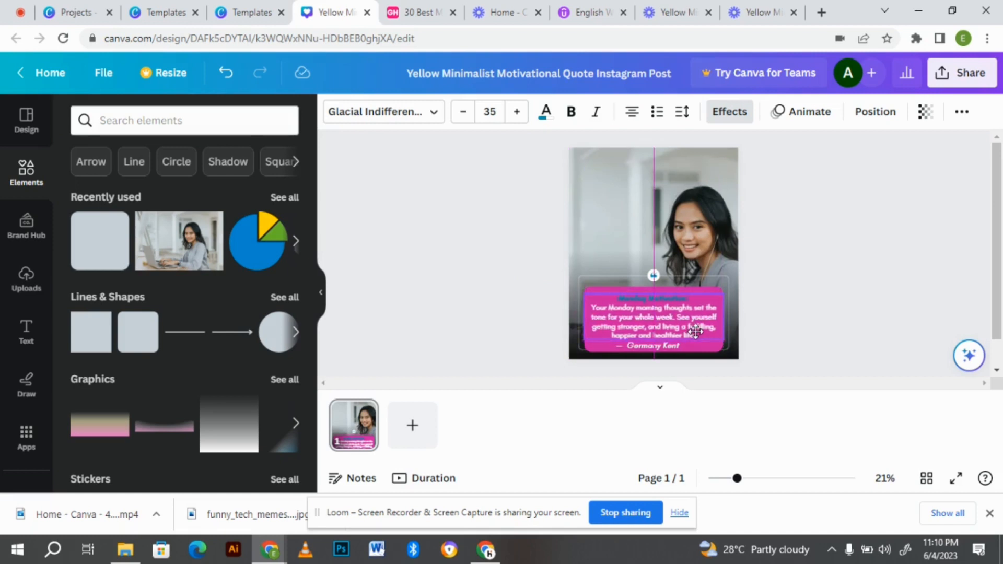
double_click(697, 328)
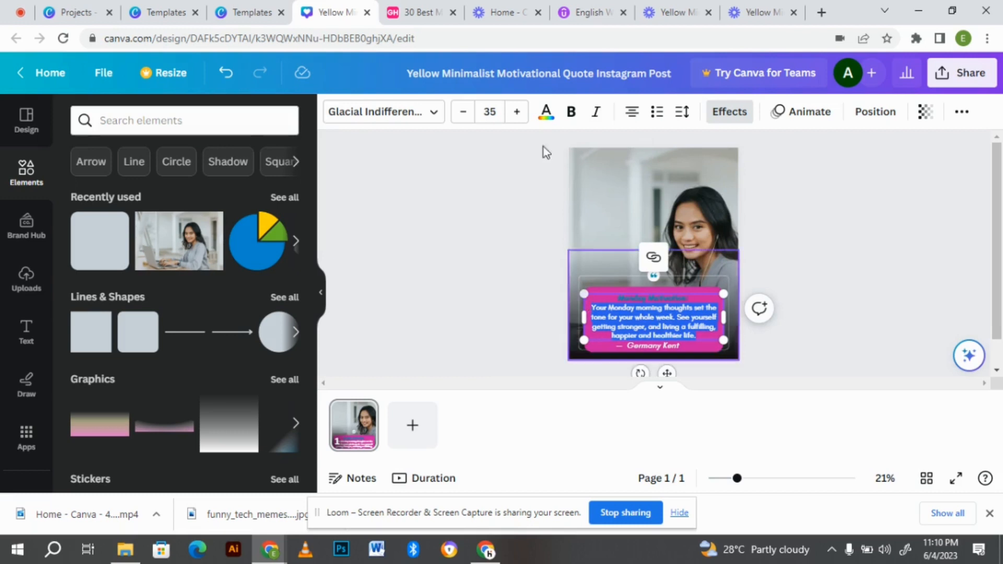
click(546, 112)
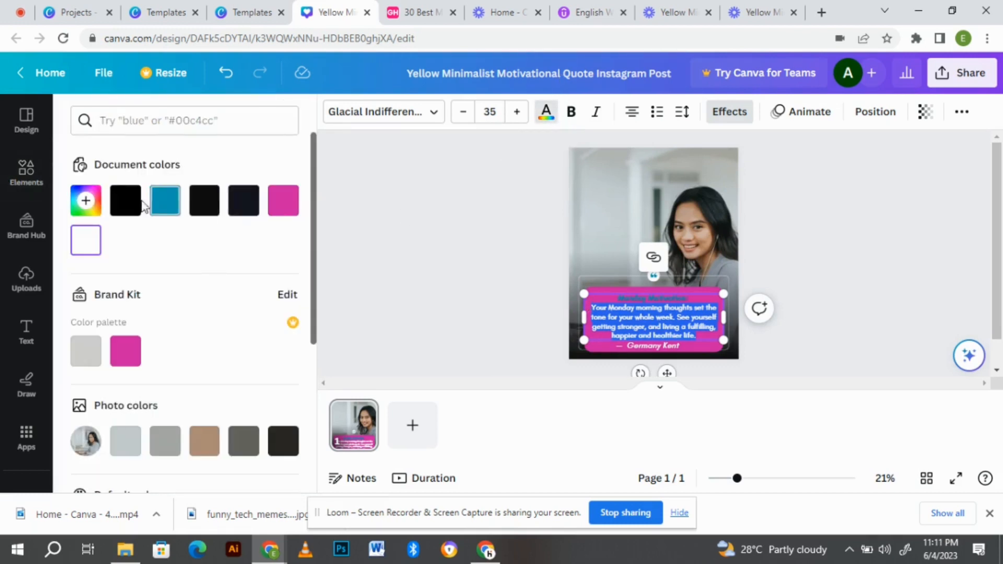
click(125, 203)
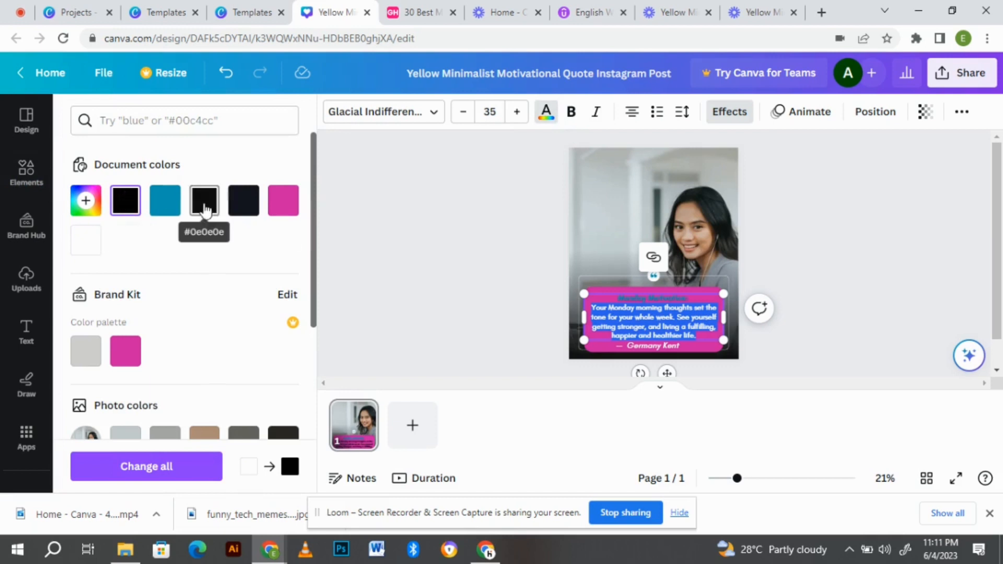
click(131, 198)
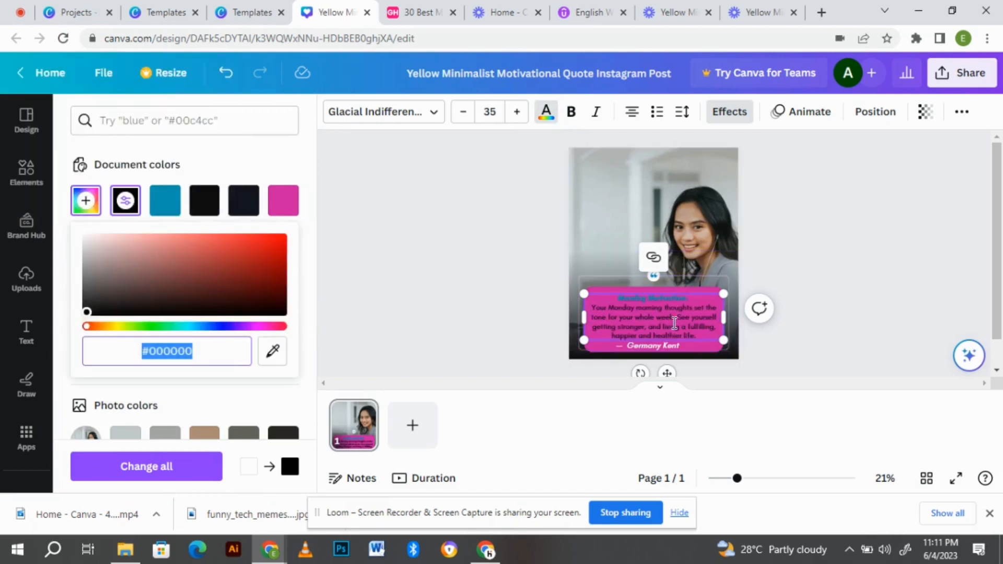
Change the author line's text colour to black
click(673, 346)
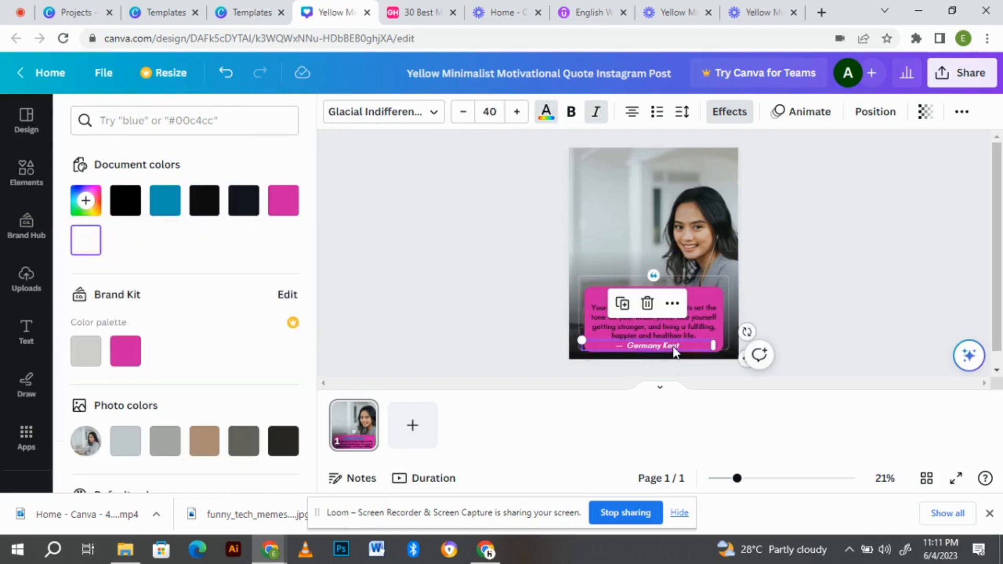
click(547, 112)
click(547, 112)
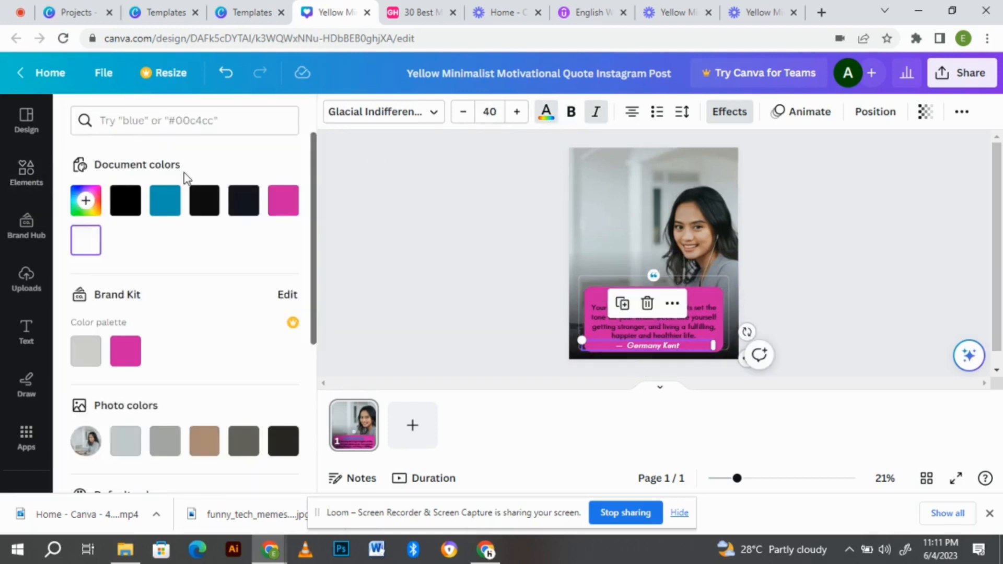
click(125, 201)
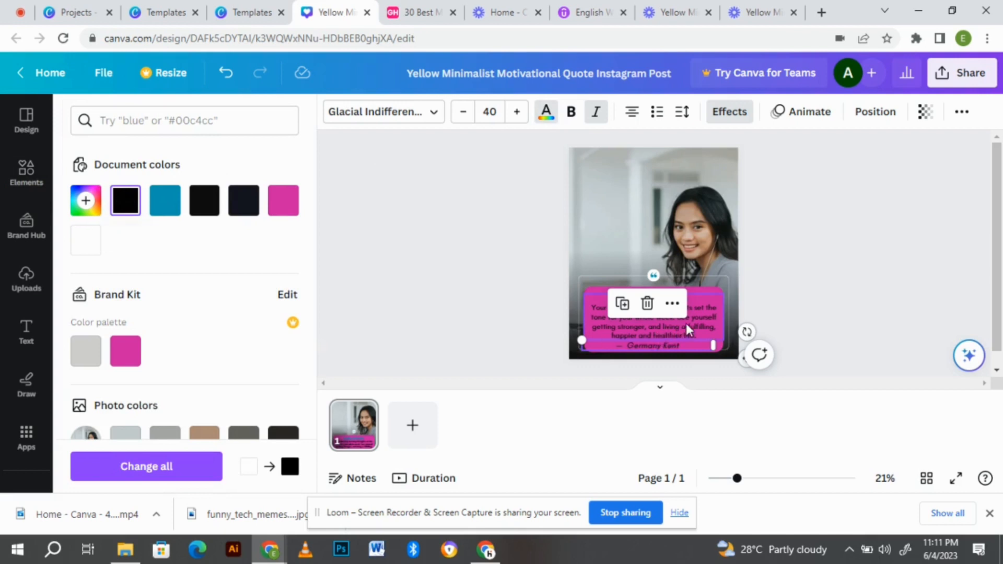
Change the fill of the pink rectangle behind the quote to white
click(695, 307)
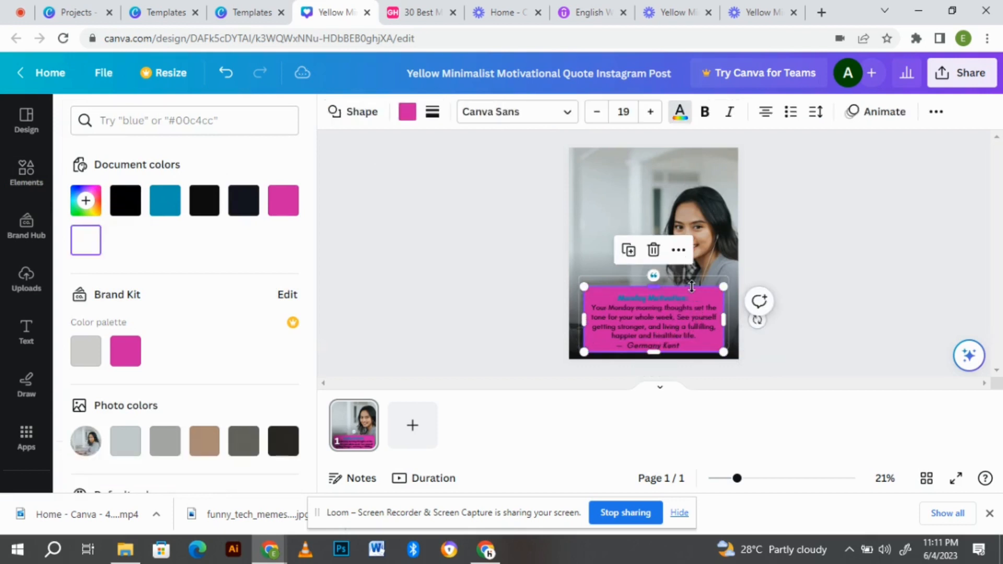
click(407, 114)
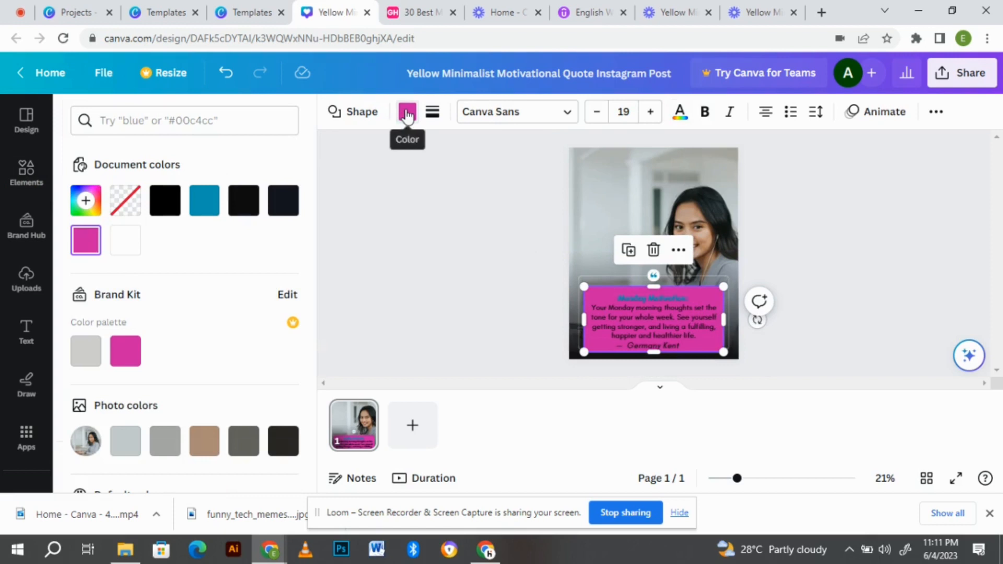
click(126, 241)
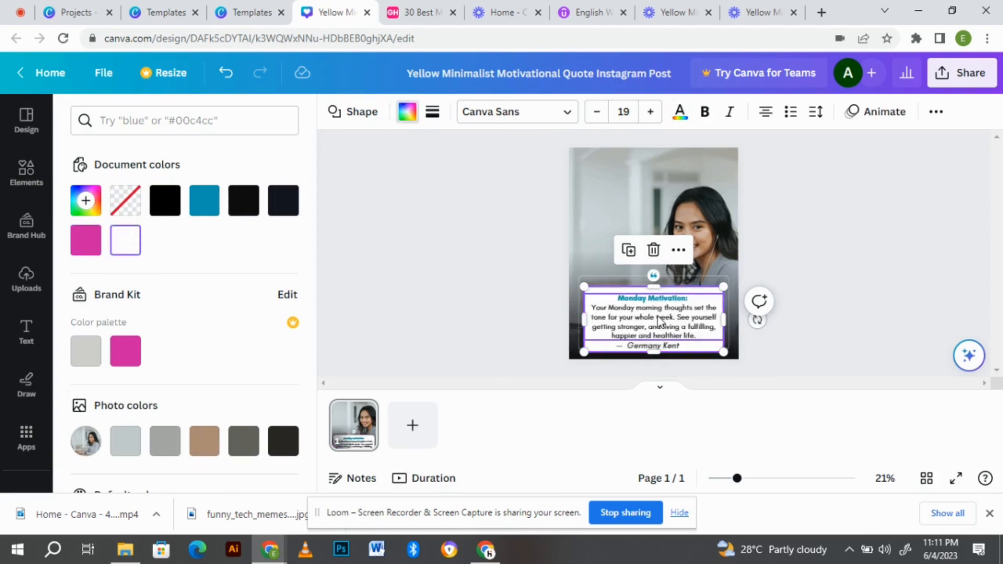
click(704, 244)
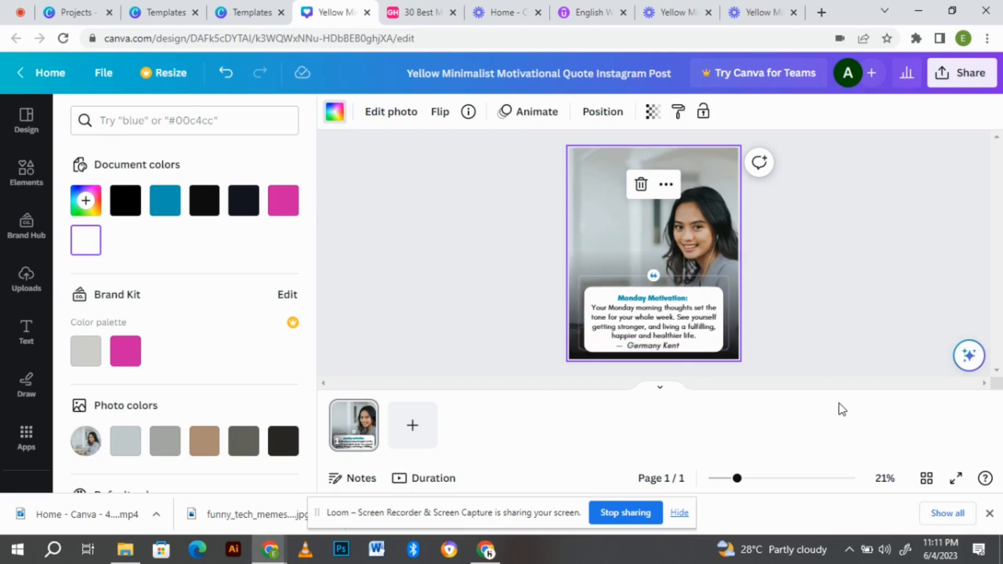
Set the white background rectangle's transparency to 71
click(673, 349)
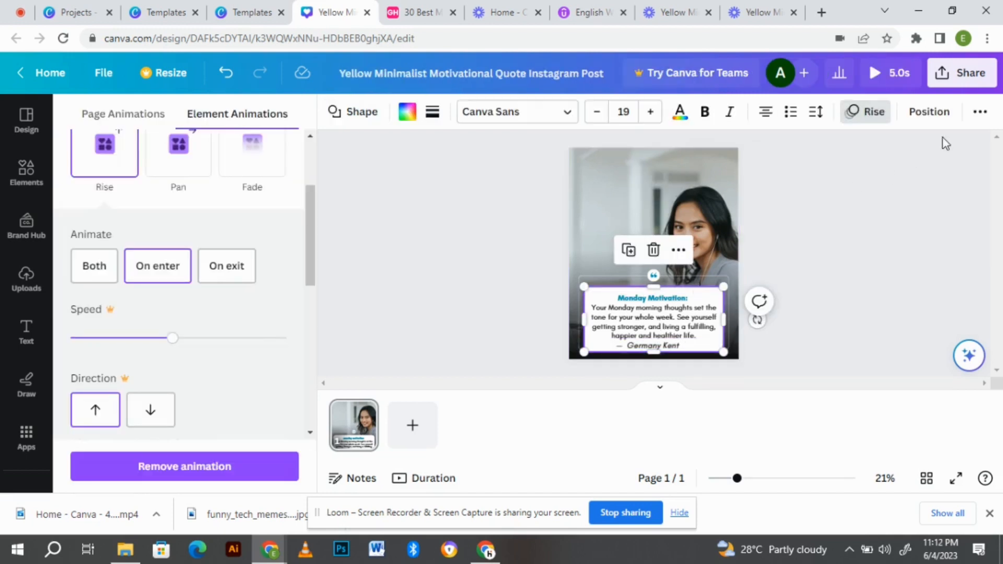
click(980, 112)
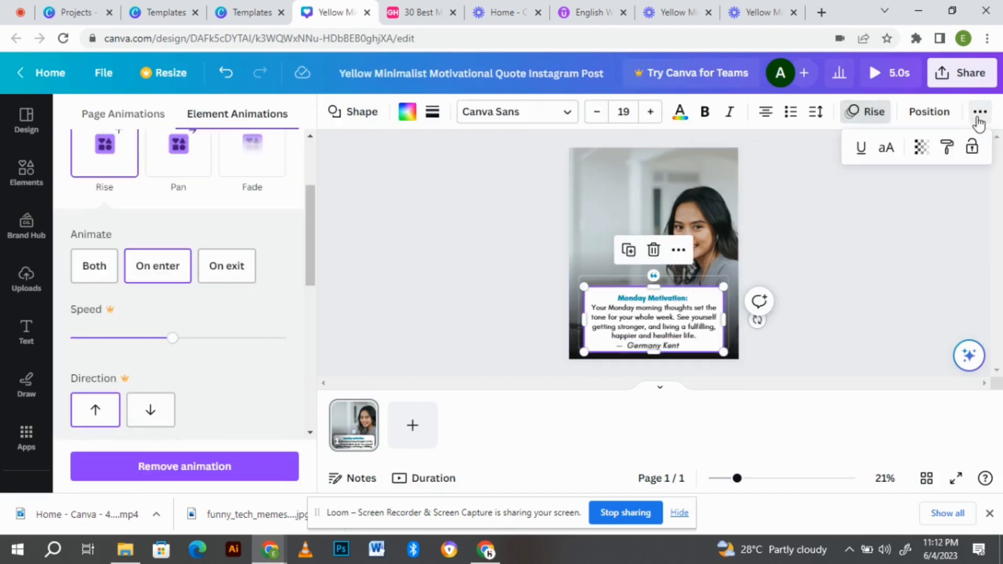
click(921, 149)
drag(923, 213, 885, 219)
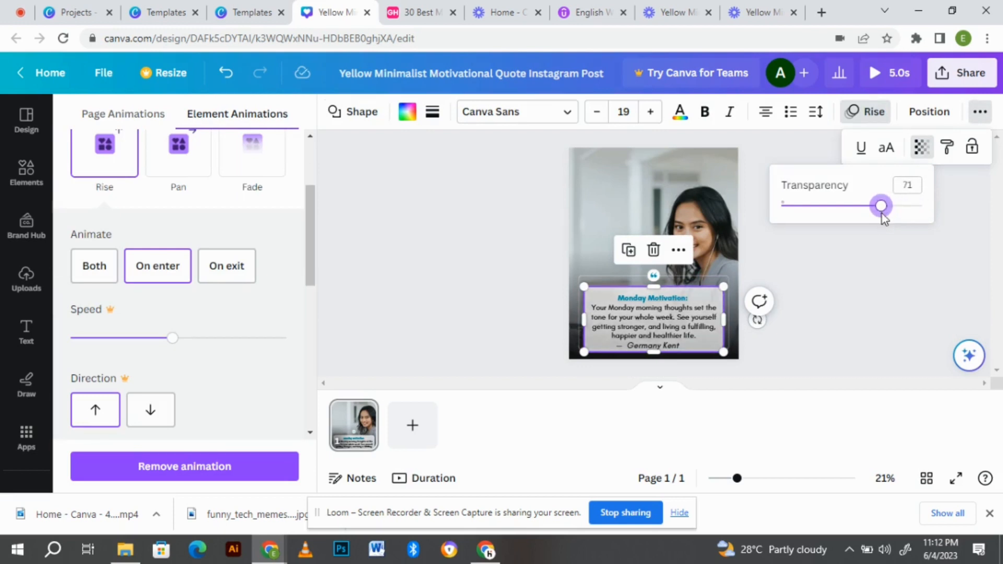
click(708, 262)
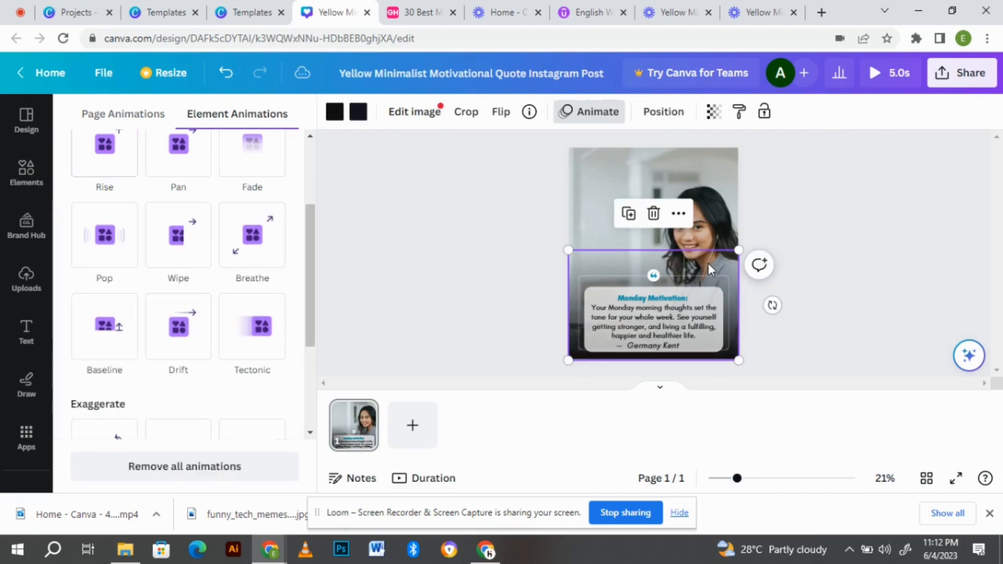
Extend the translucent rectangle slightly upward above the Monday Motivation heading and trim its lower edge a little
click(704, 324)
click(703, 302)
drag(696, 288, 695, 283)
drag(656, 352, 656, 350)
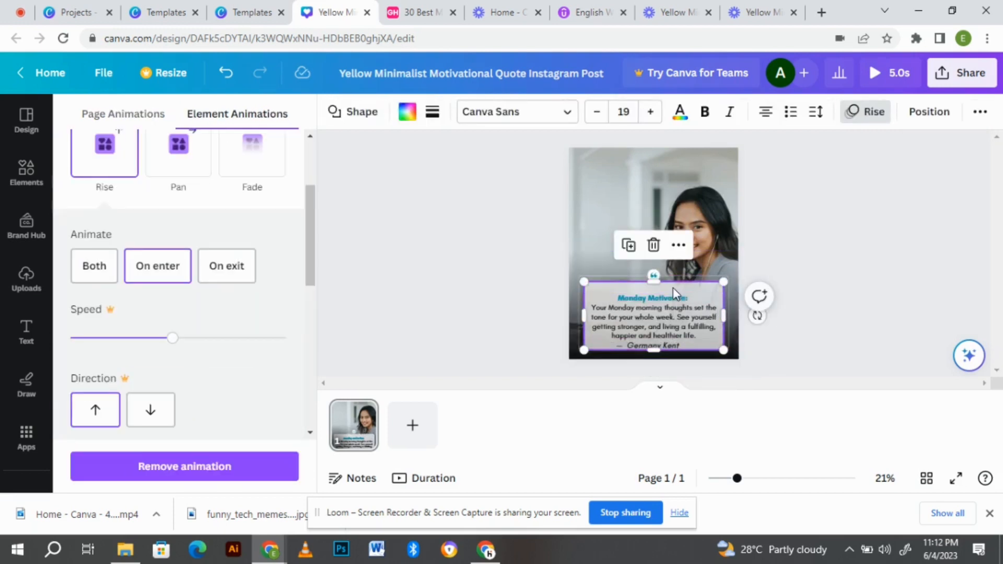
Delete the thin outlined frame surrounding the quote text box
click(720, 281)
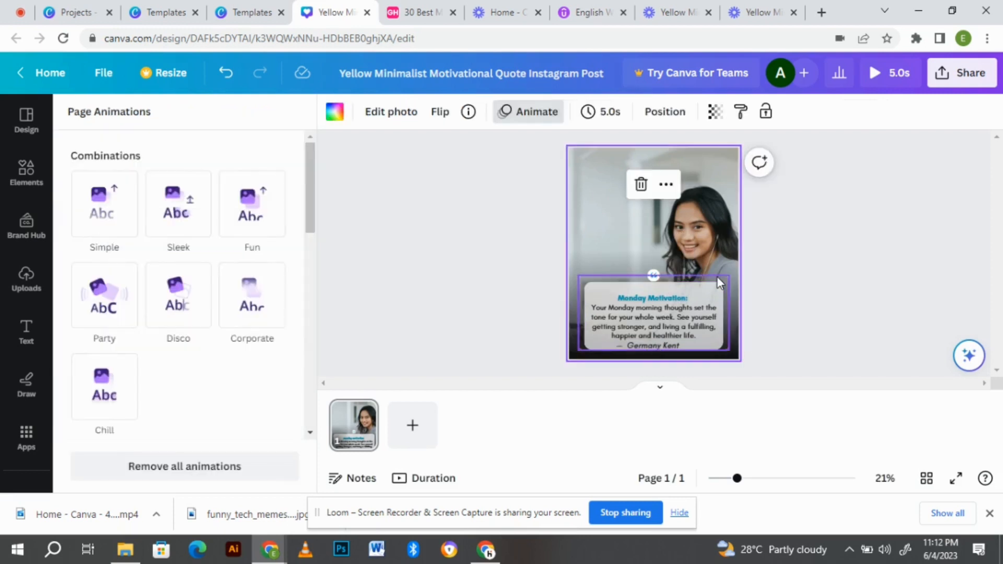
click(716, 276)
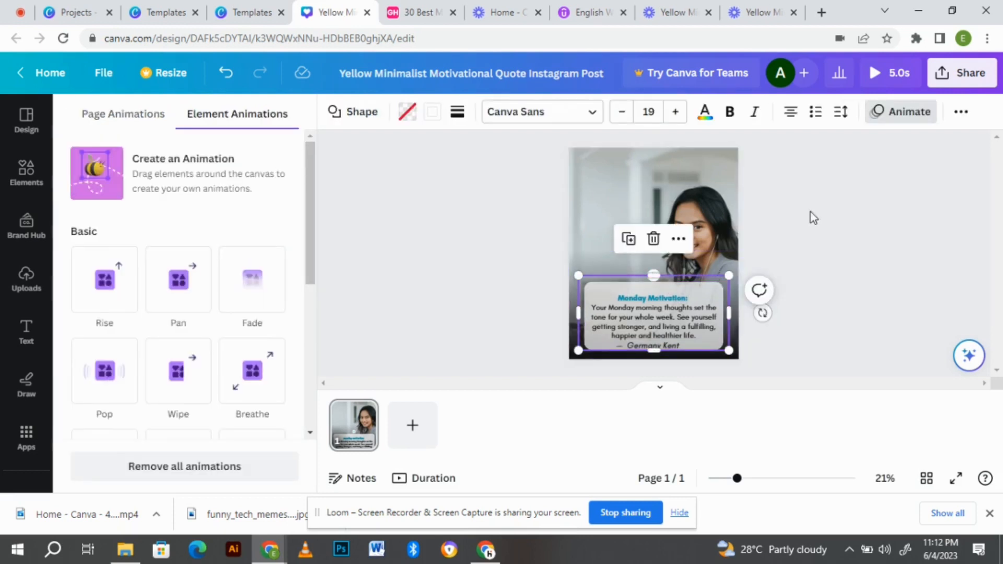
click(651, 239)
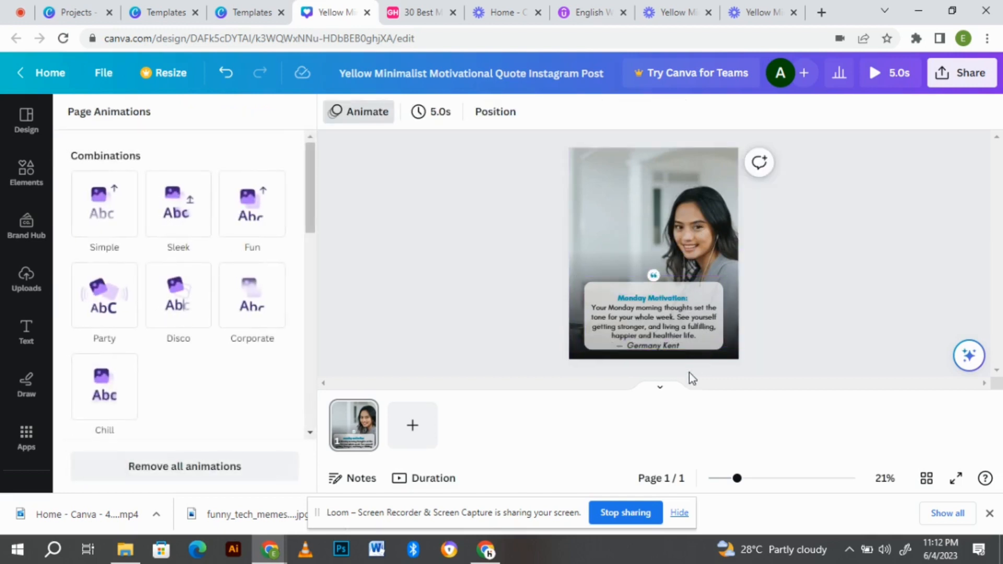
Move the translucent rectangle up slightly and stretch its lower edge down over the author line
click(686, 293)
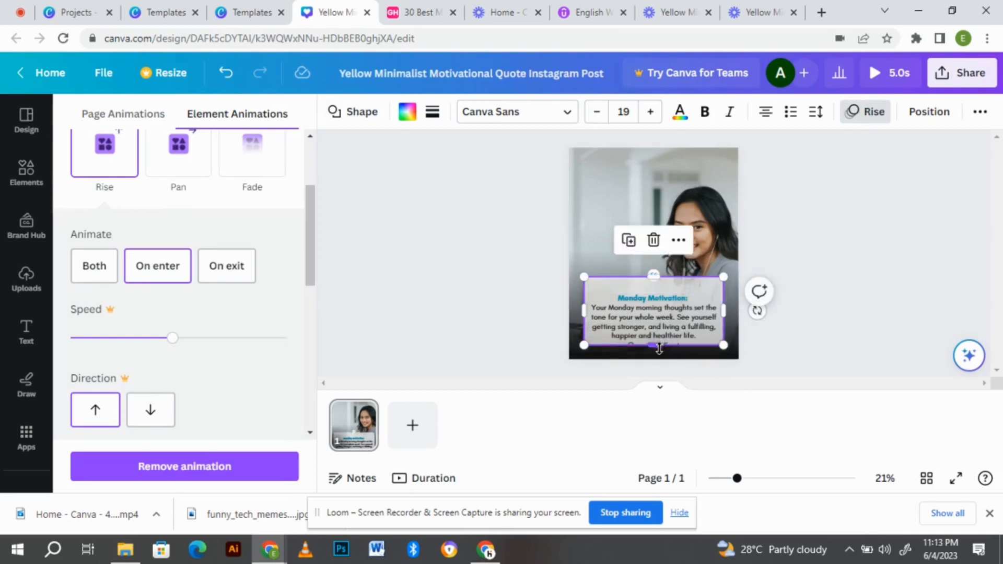
drag(660, 349, 668, 345)
click(692, 245)
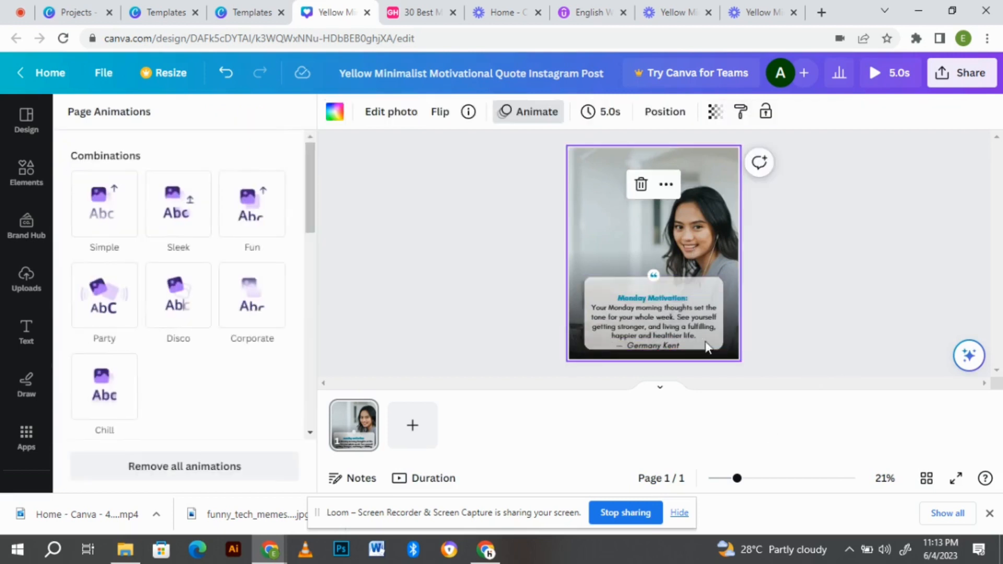
Apply the Corporate page animation to the design
click(700, 245)
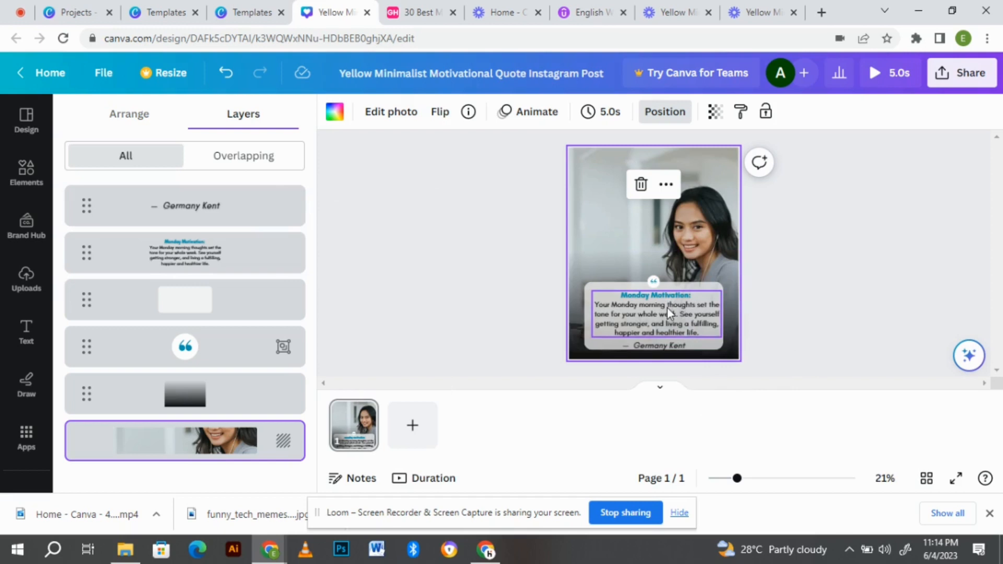
click(531, 112)
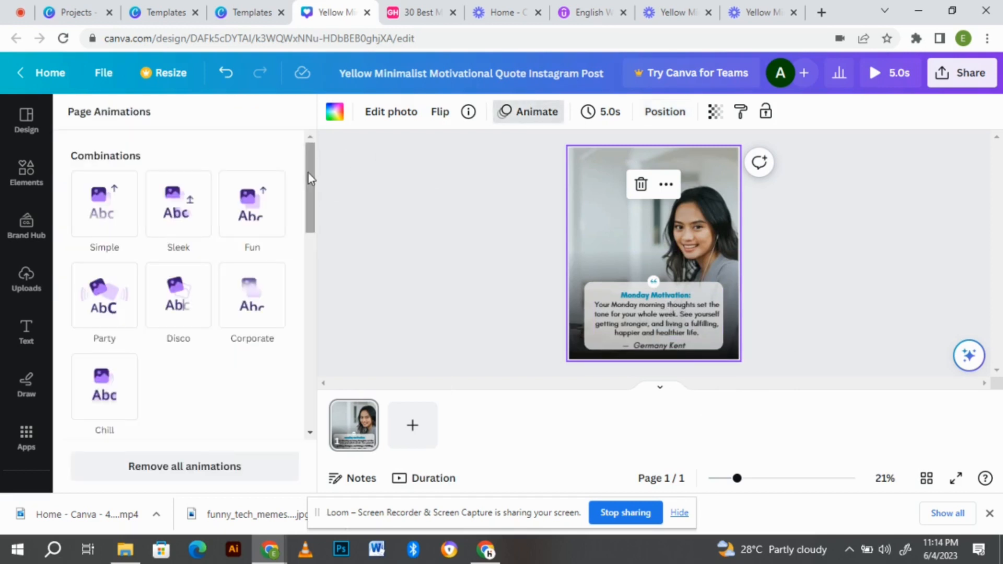
drag(308, 178, 321, 234)
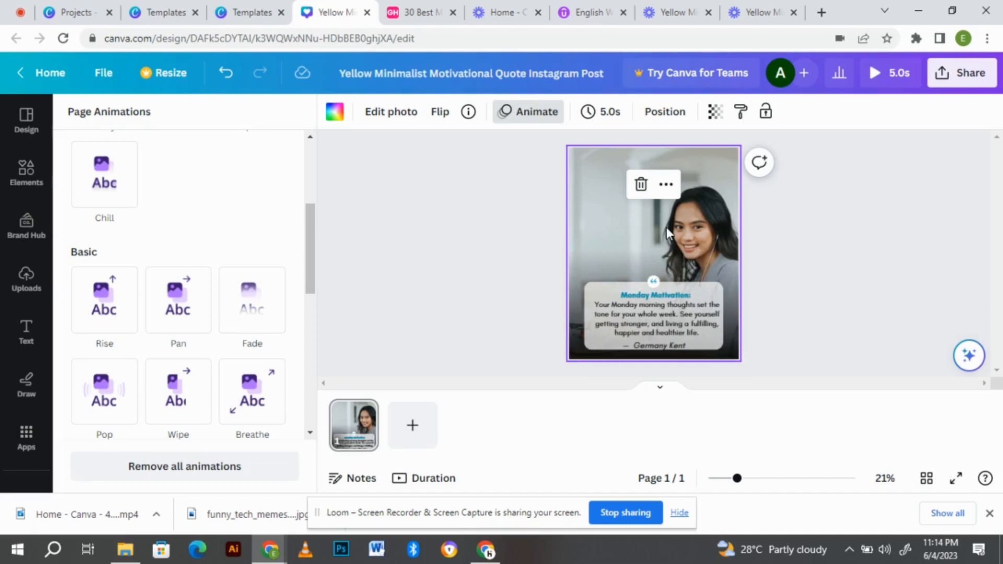
drag(308, 245, 336, 172)
click(271, 310)
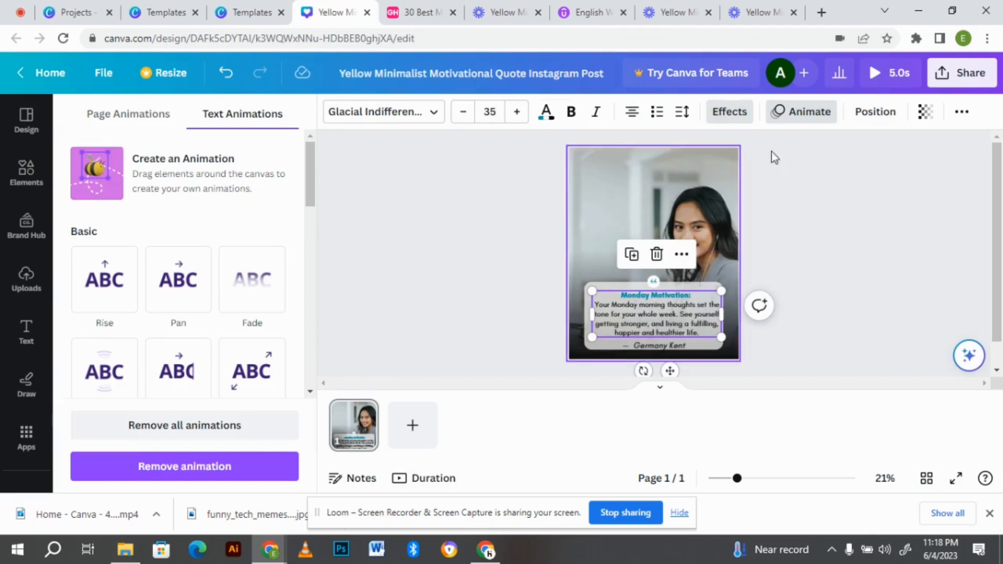
Apply the Typewriter text animation to the Monday Motivation quote and set it to animate on both enter and exit
click(807, 113)
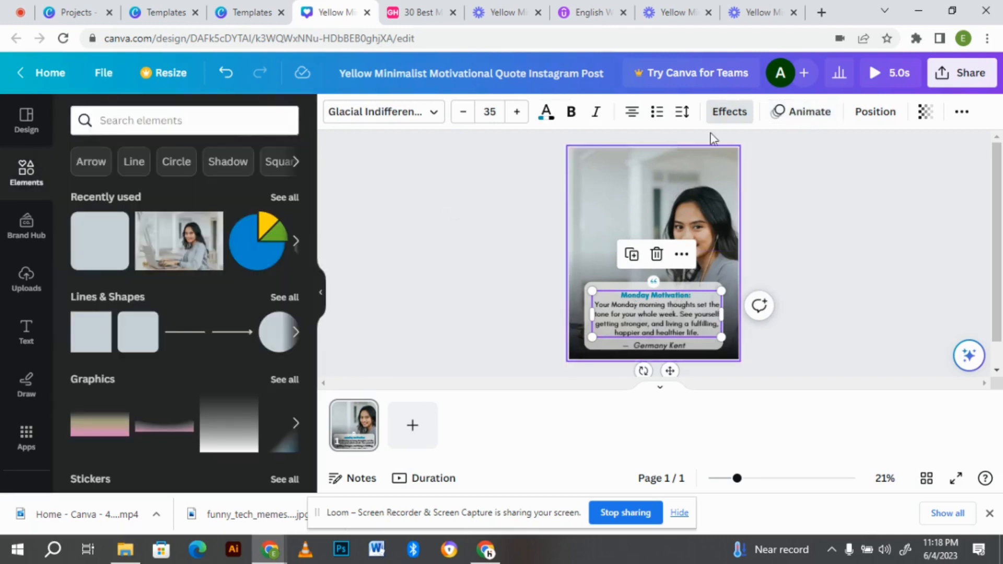
click(795, 112)
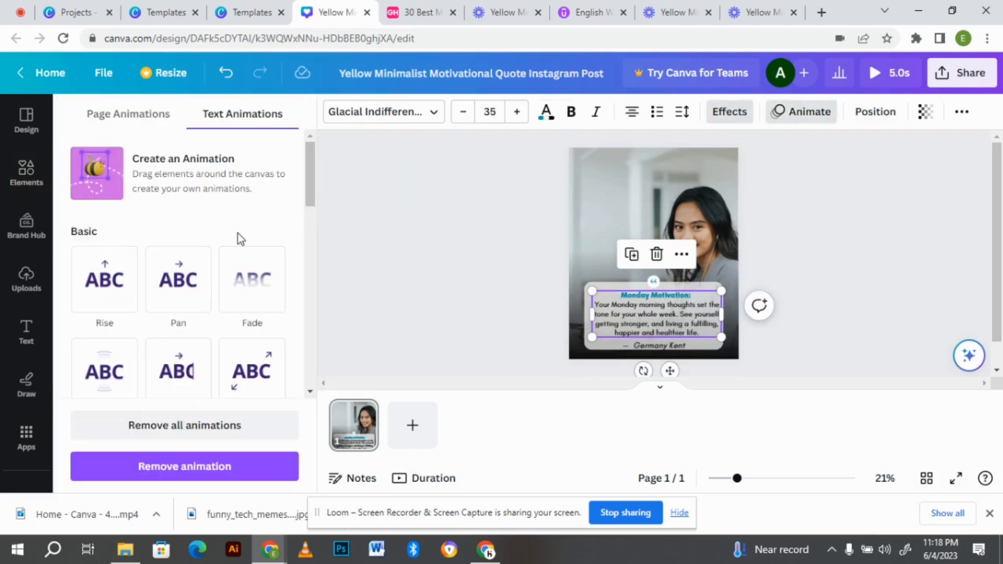
drag(313, 202, 313, 320)
drag(312, 338, 309, 290)
click(78, 199)
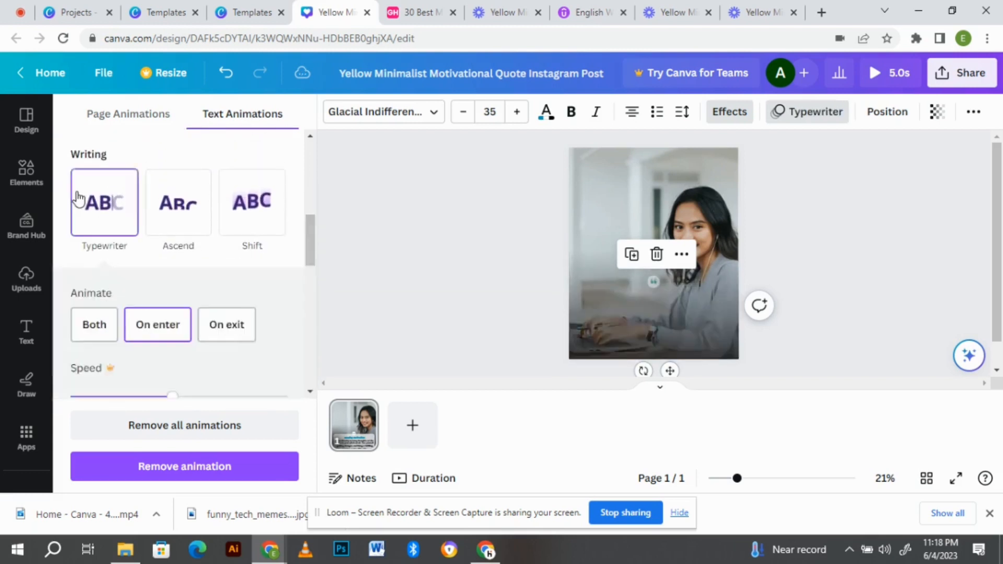
scroll(78, 199, down, 2)
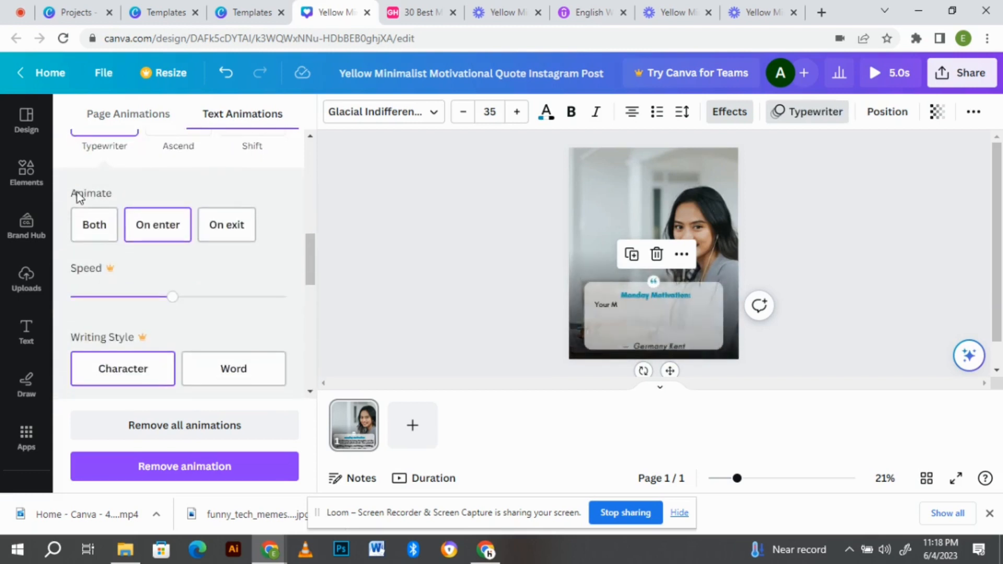
click(96, 232)
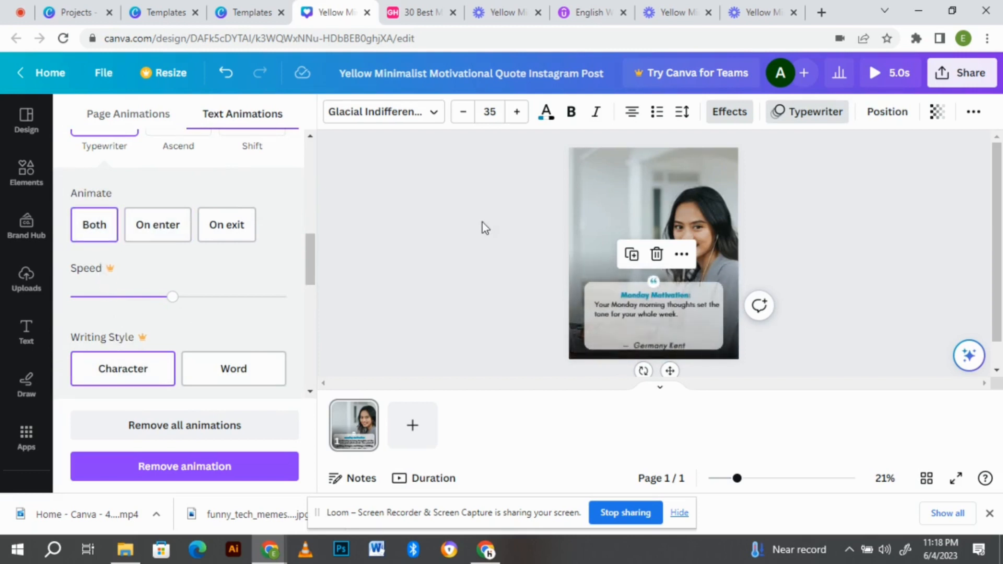
Apply the Typewriter animation to the author line, animating on both enter and exit
click(657, 342)
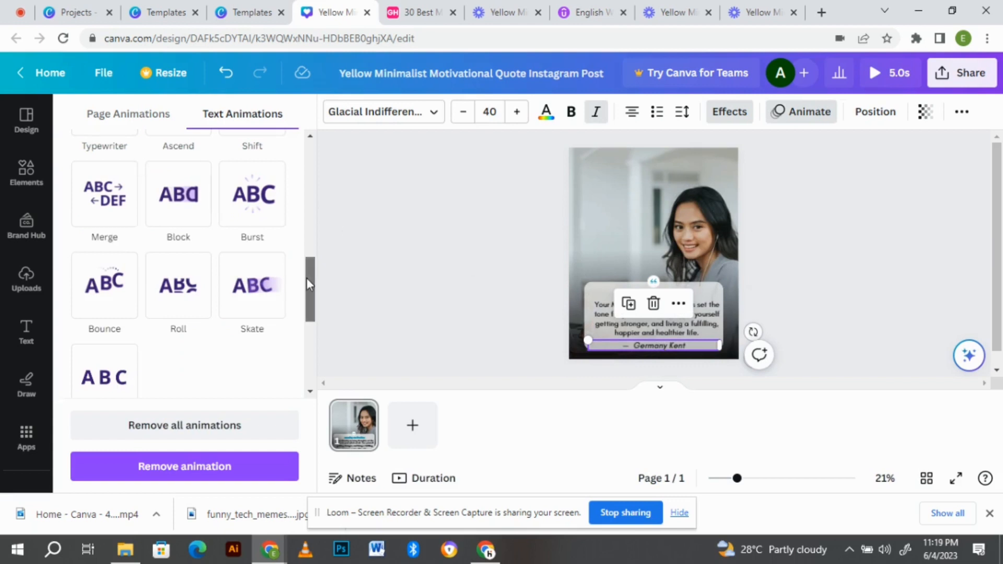
drag(306, 278, 316, 259)
click(134, 181)
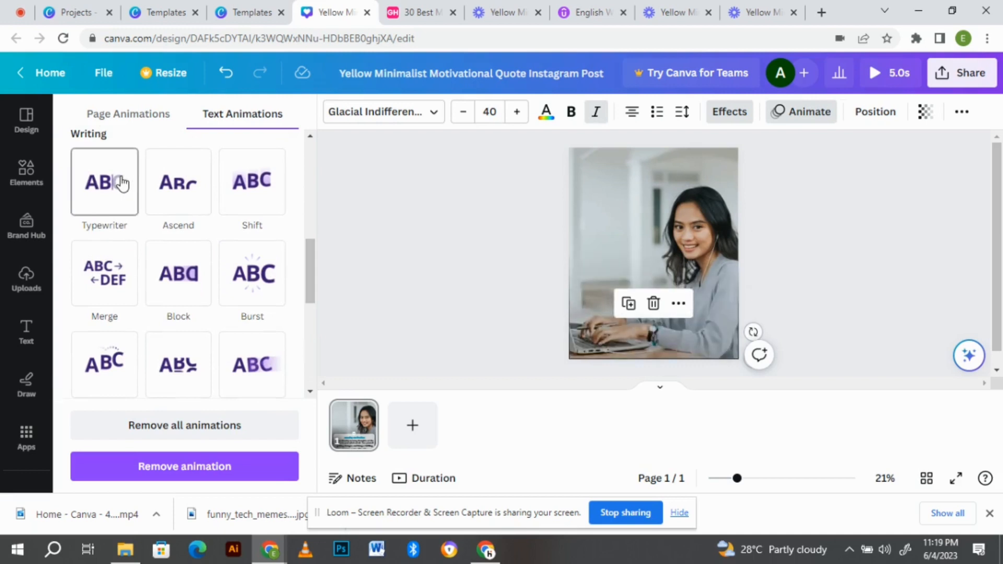
click(94, 241)
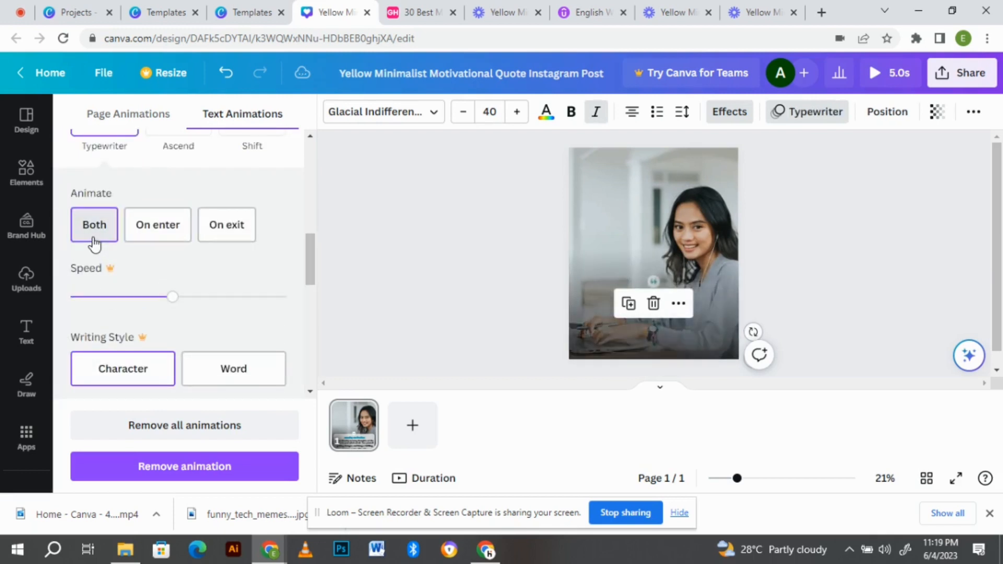
click(650, 239)
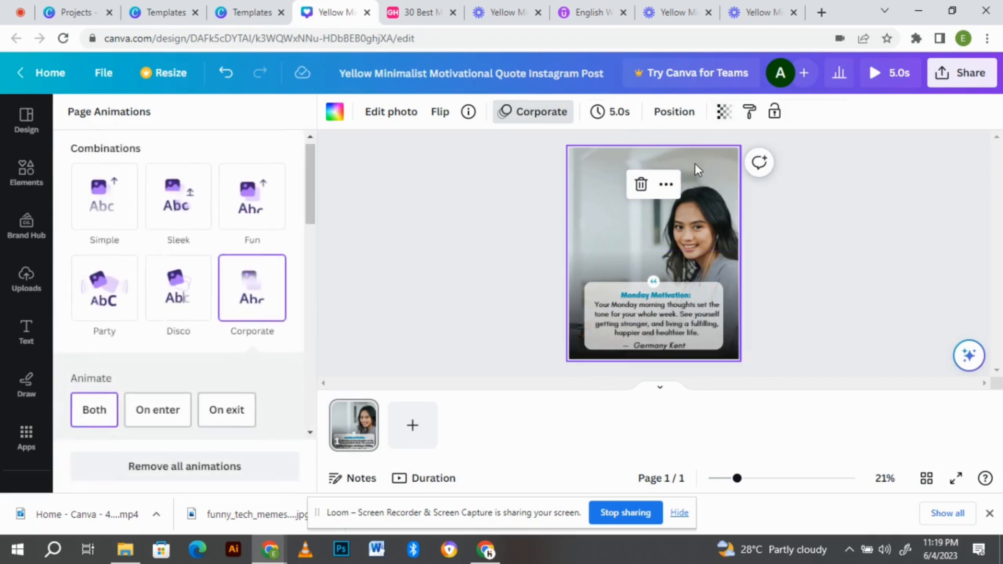
click(637, 331)
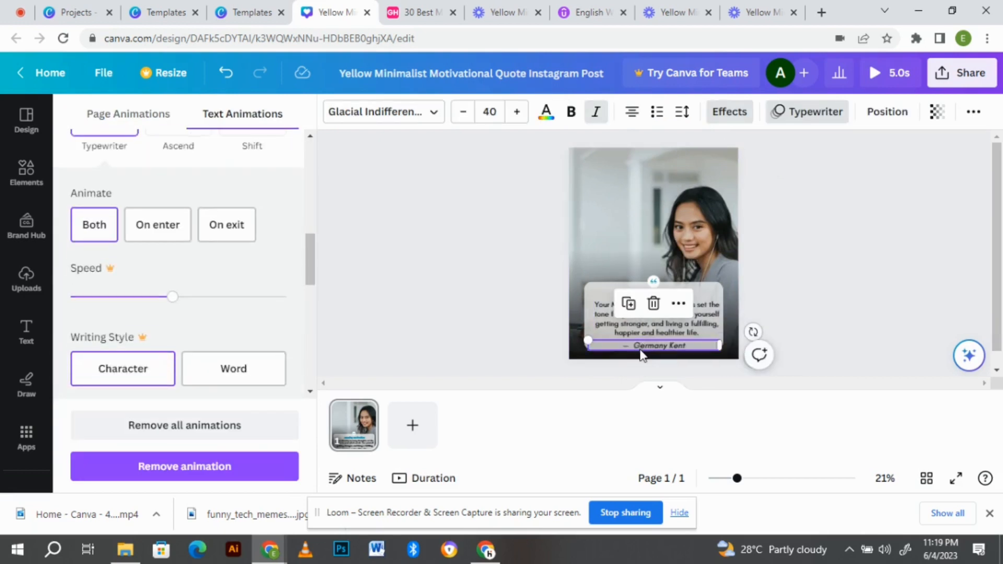
click(714, 240)
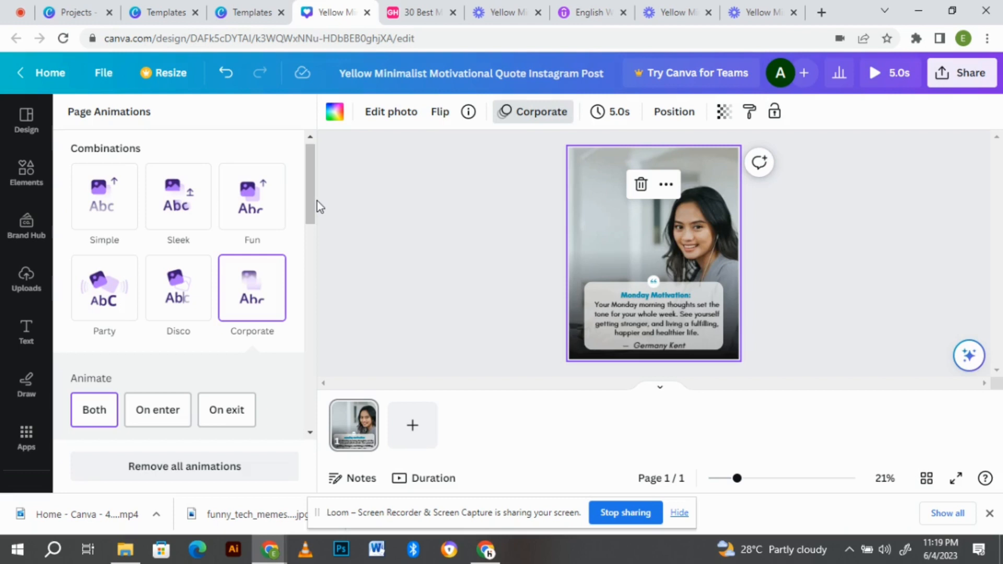
mouse_move(311, 204)
mouse_down()
mouse_move(293, 312)
mouse_move(303, 368)
mouse_move(304, 204)
mouse_up()
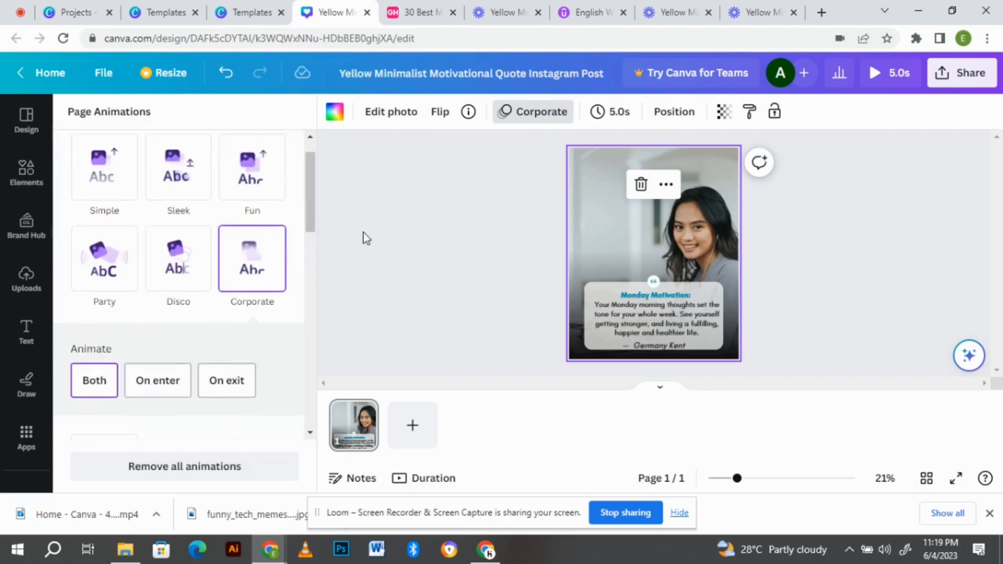
Browse the audio library for Upbeat music tracks
click(405, 247)
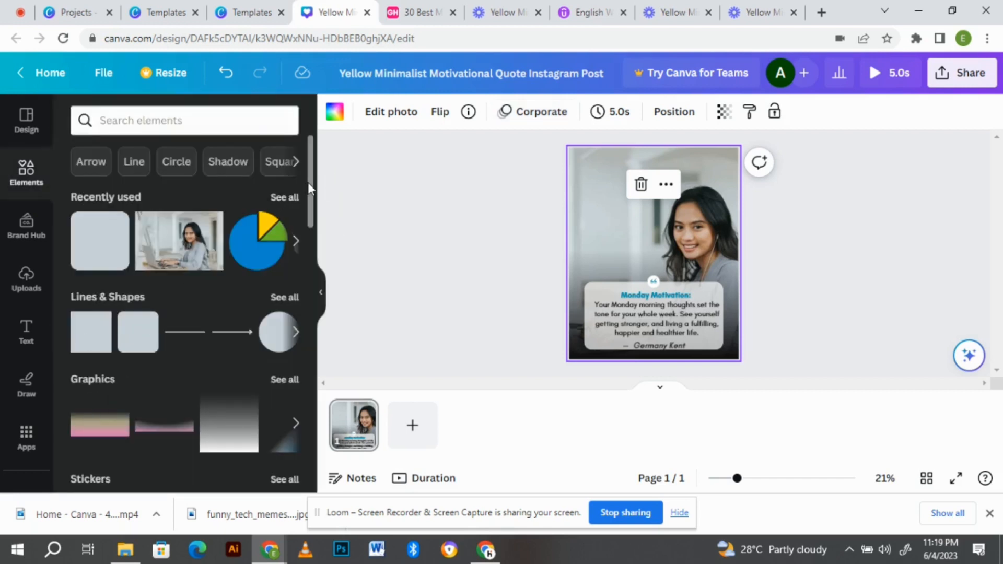
scroll(308, 184, down, 4)
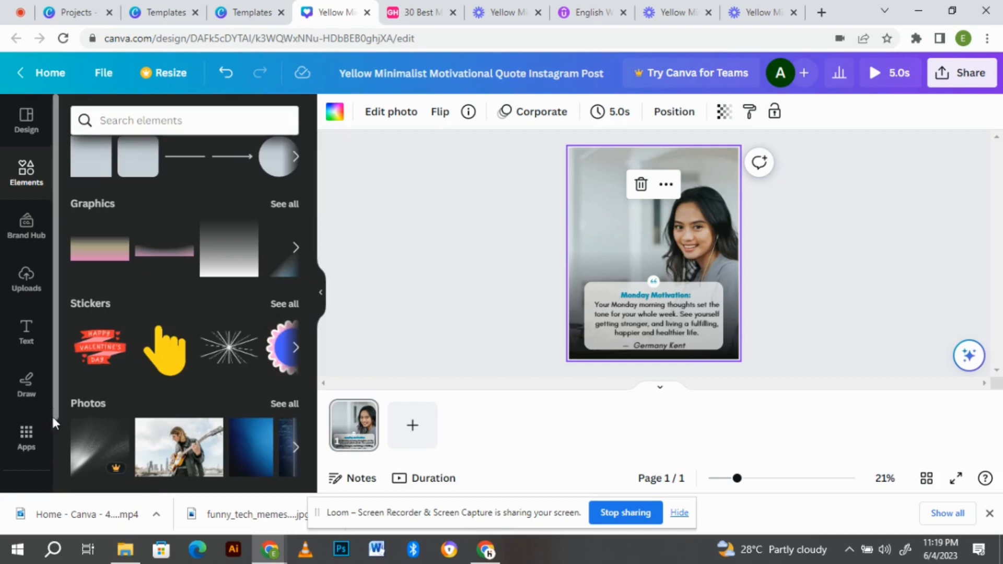
drag(55, 402, 57, 477)
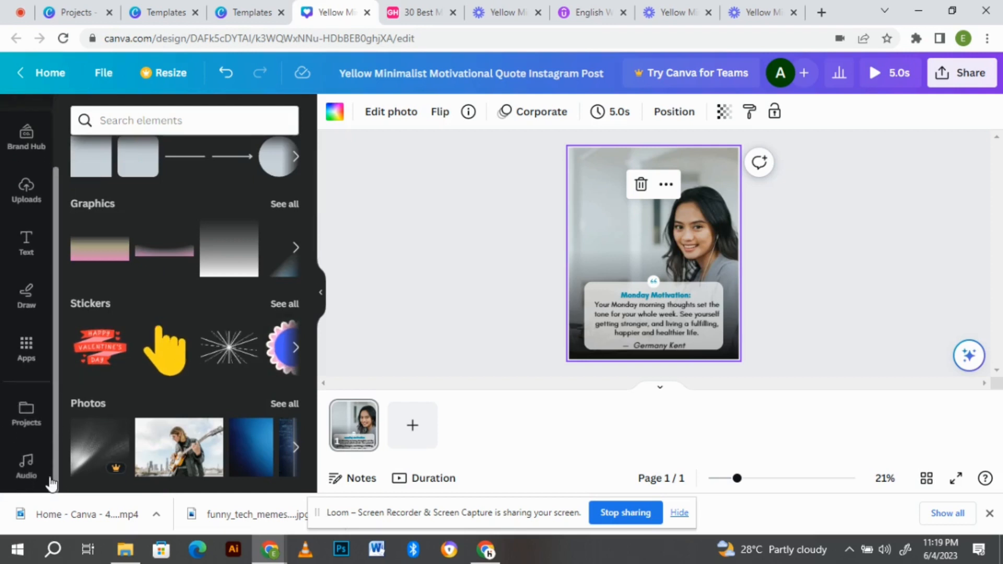
click(31, 473)
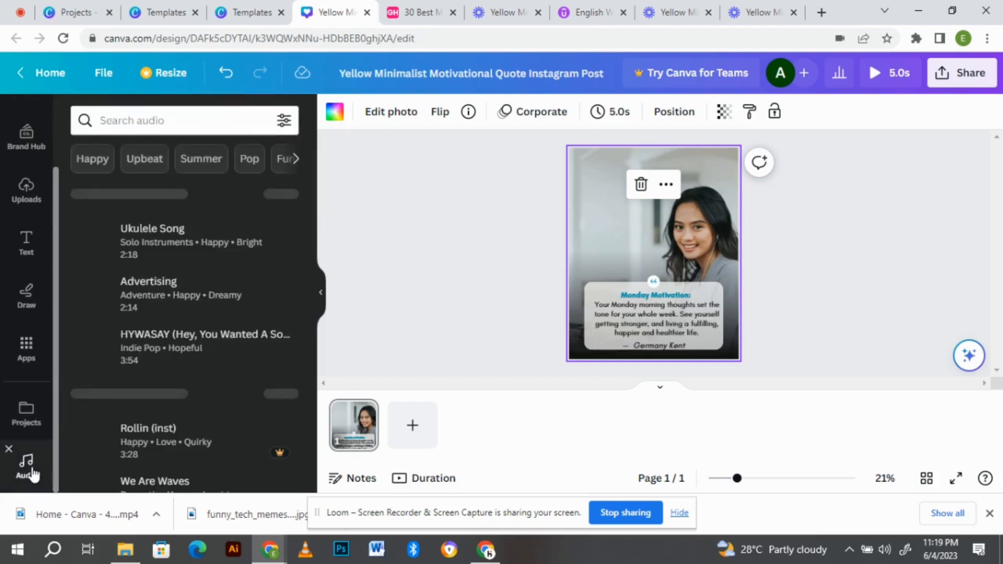
click(155, 159)
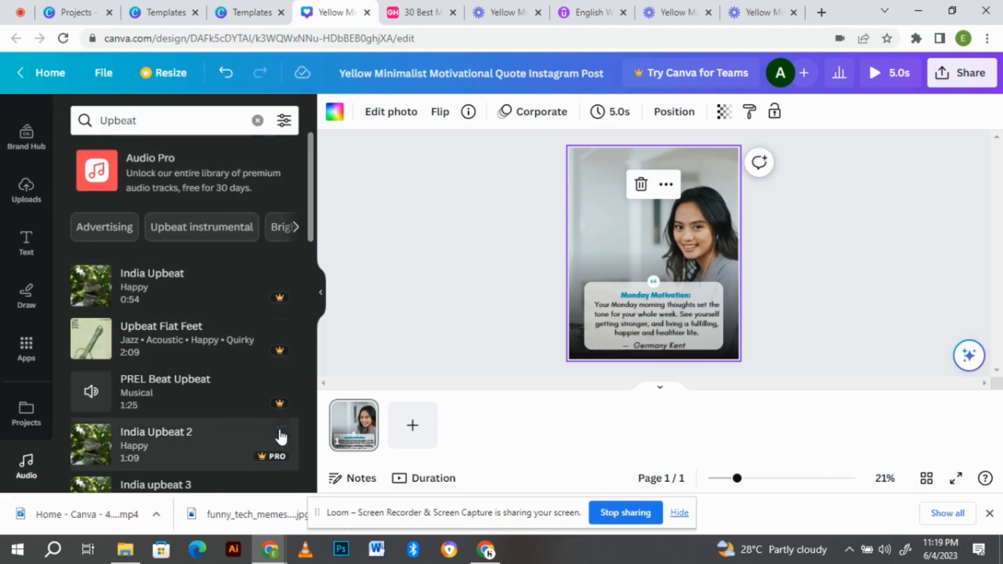
Filter the audio tracks to Upbeat instrumental and add Ukulele Song to the design as background music
scroll(312, 237, down, 1)
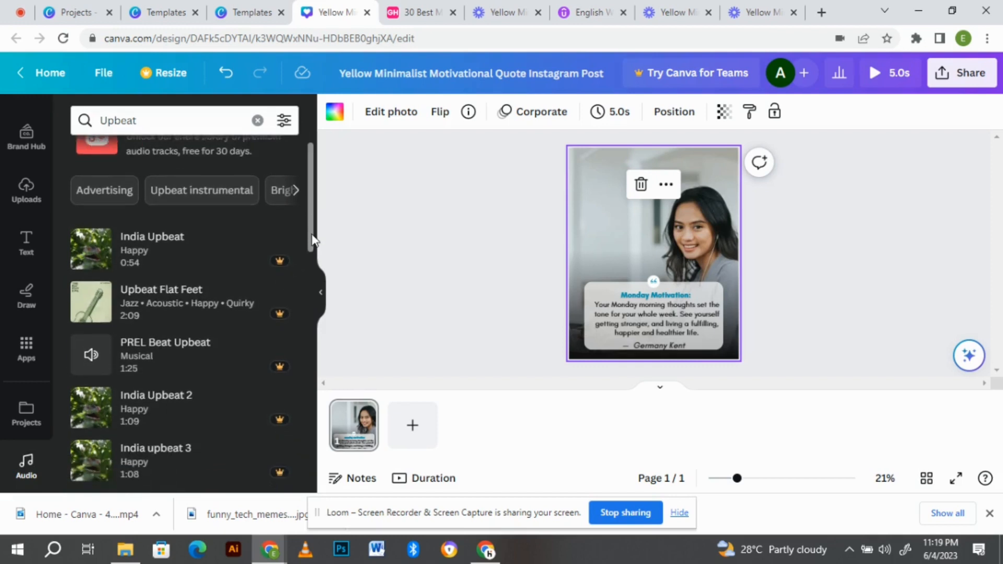
scroll(315, 210, up, 1)
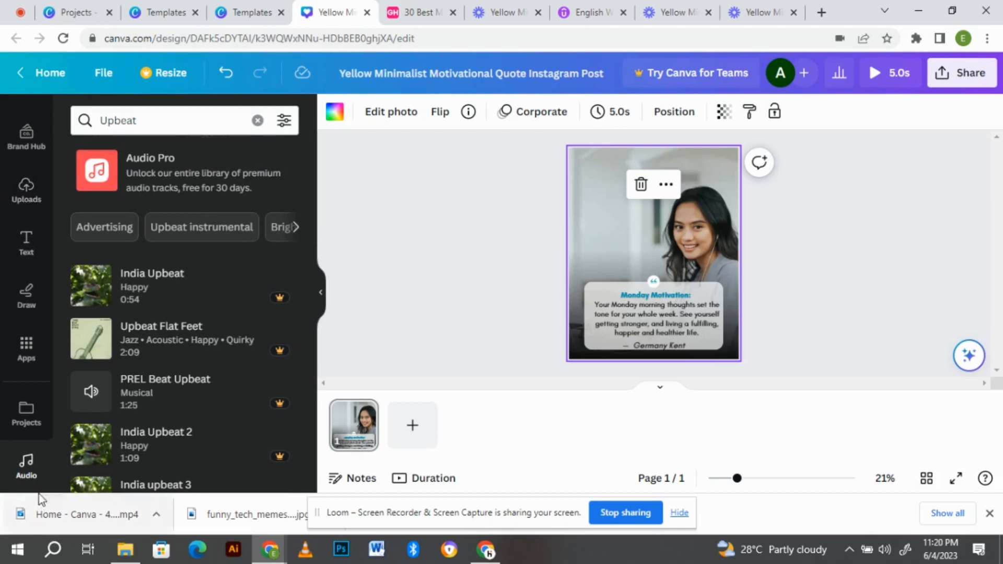
click(203, 228)
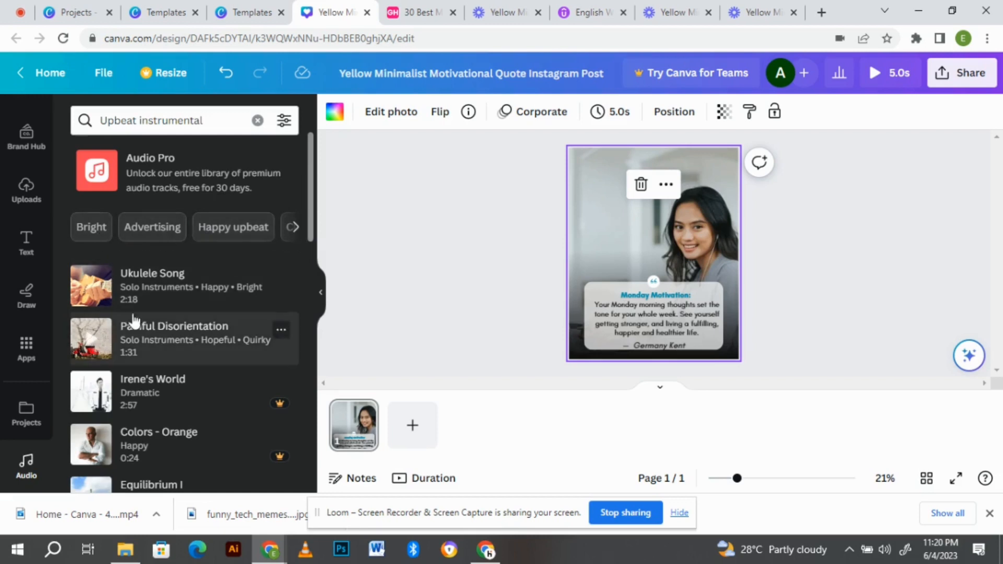
click(184, 283)
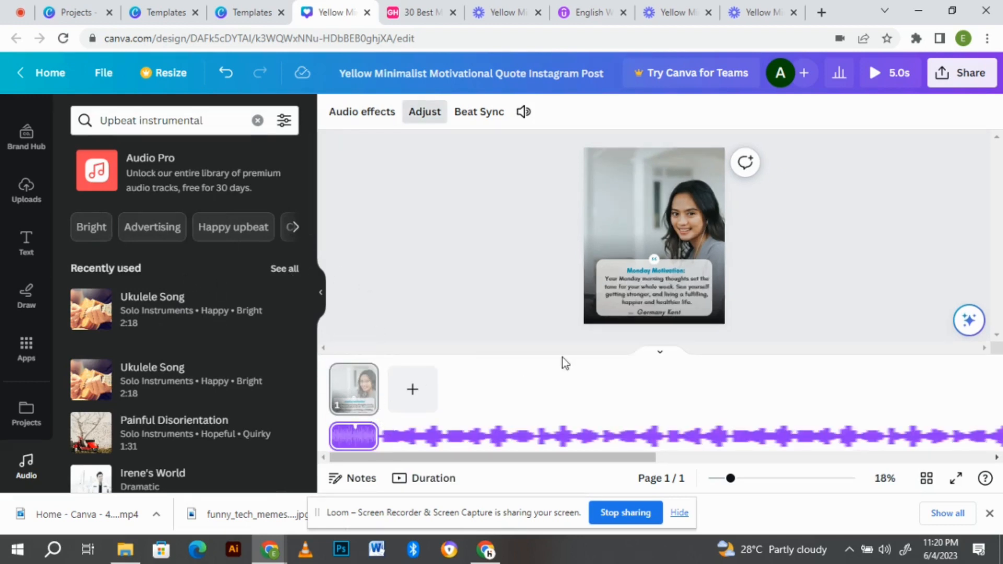
click(321, 296)
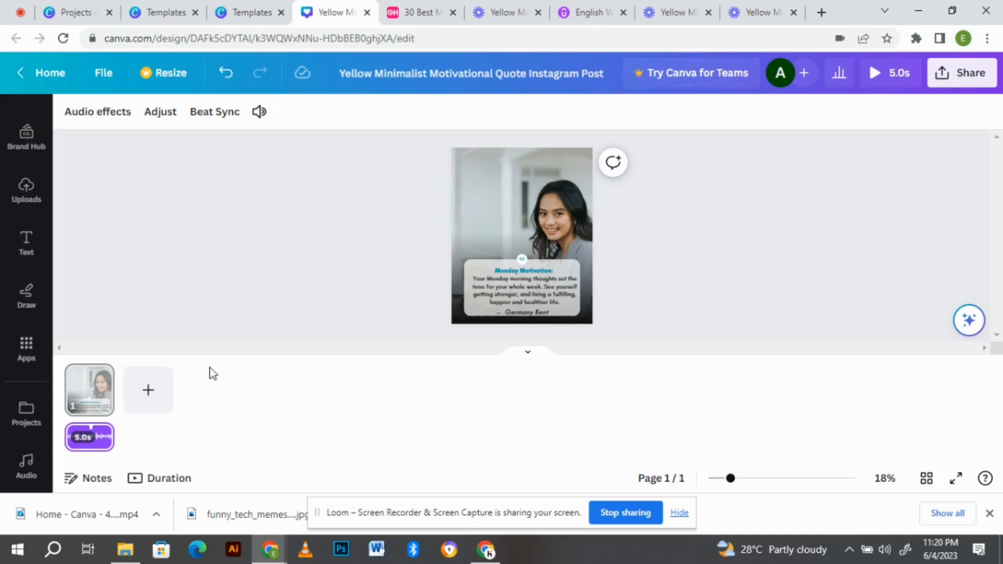
Preview the animated post with its background music in full screen
mouse_move(100, 417)
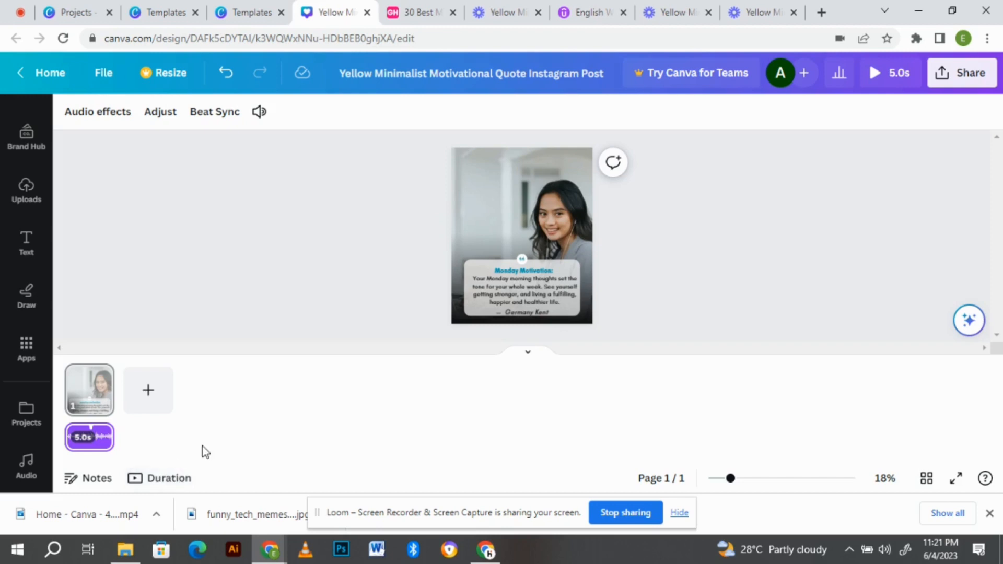
click(892, 72)
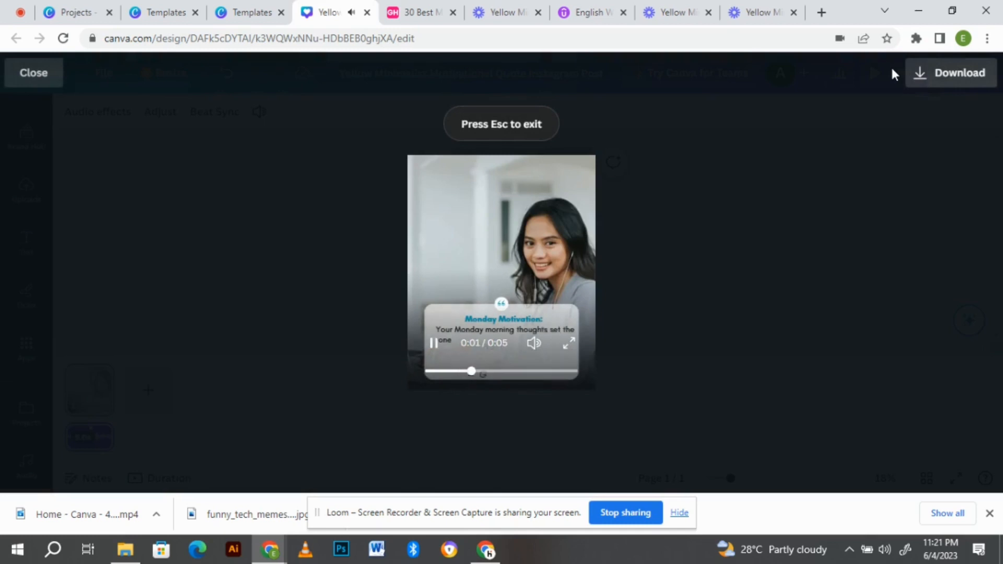
mouse_move(561, 384)
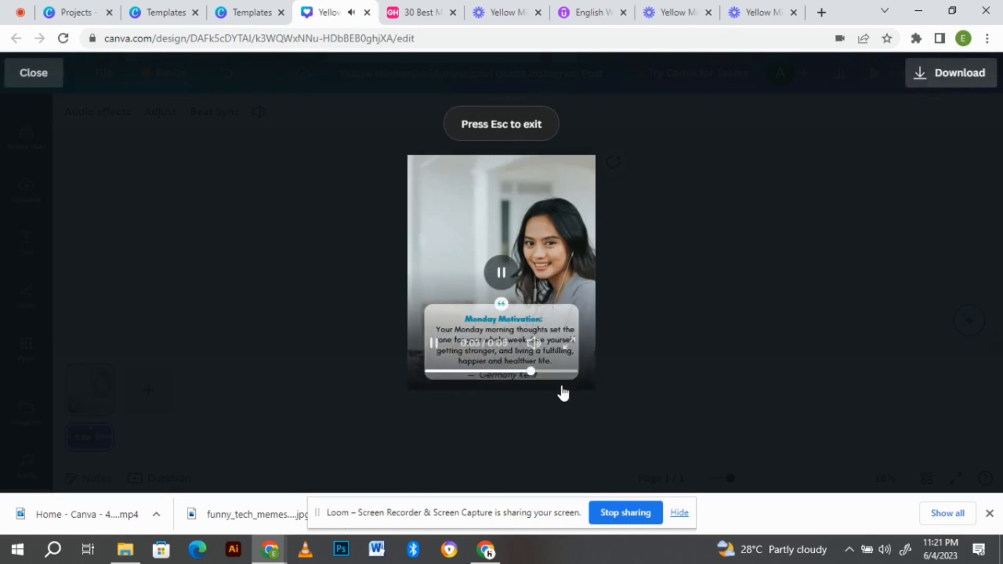
click(566, 352)
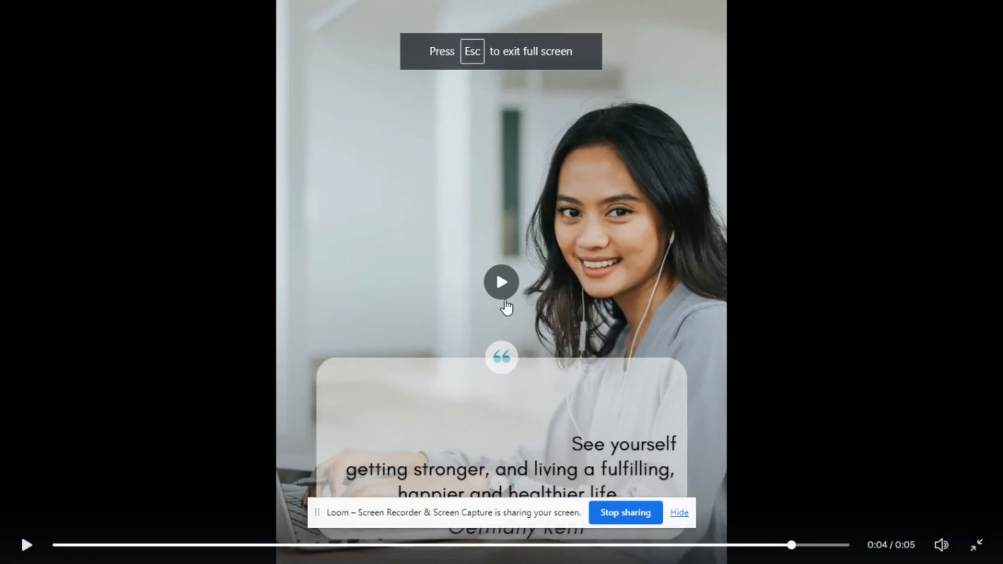
click(505, 304)
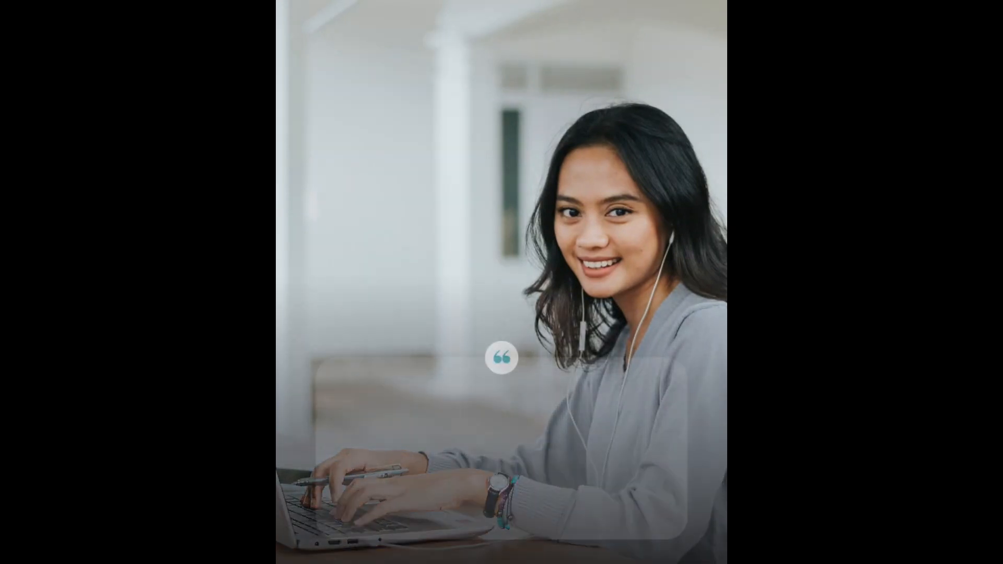